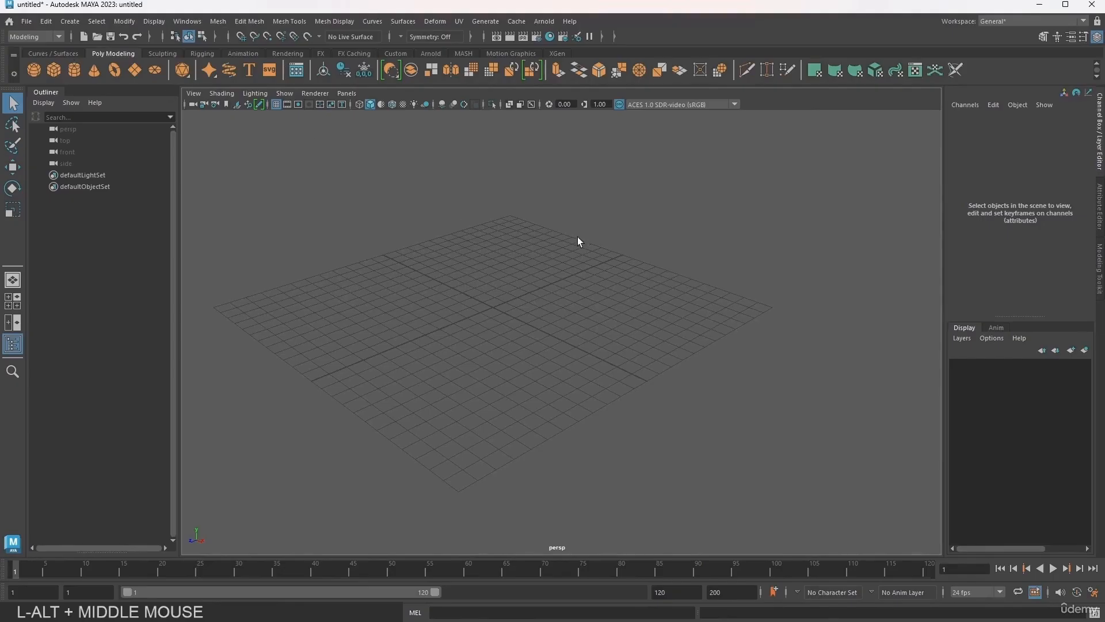
# - Start the EP Curve tool and review its curve degree and knot spacing settings
pyautogui.keyDown('alt'); pyautogui.moveTo(578, 237); pyautogui.dragTo(418, 236, button='right'); pyautogui.keyUp('alt')
pyautogui.keyDown('alt'); pyautogui.moveTo(418, 236); pyautogui.dragTo(466, 261, button='middle'); pyautogui.keyUp('alt')
pyautogui.click(61, 52)
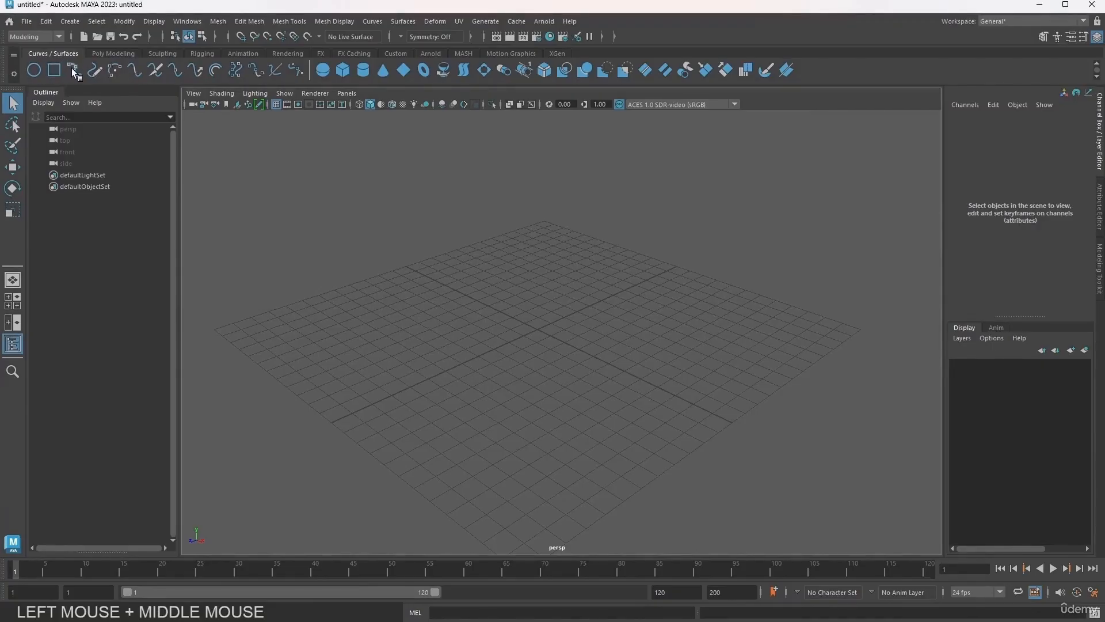
pyautogui.doubleClick(71, 68)
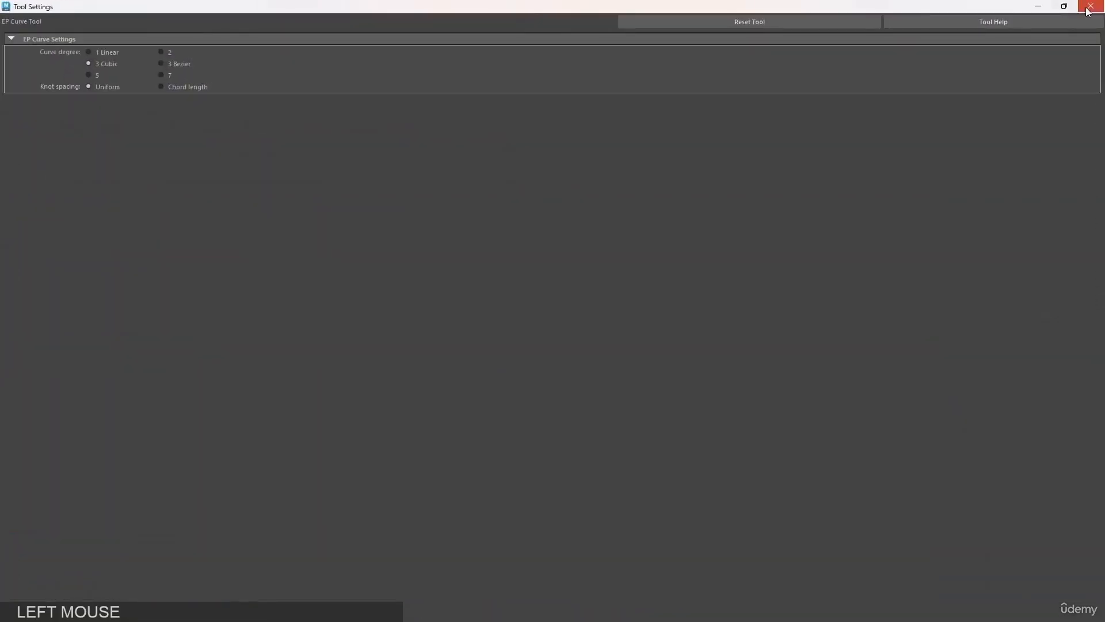
pyautogui.click(1090, 8)
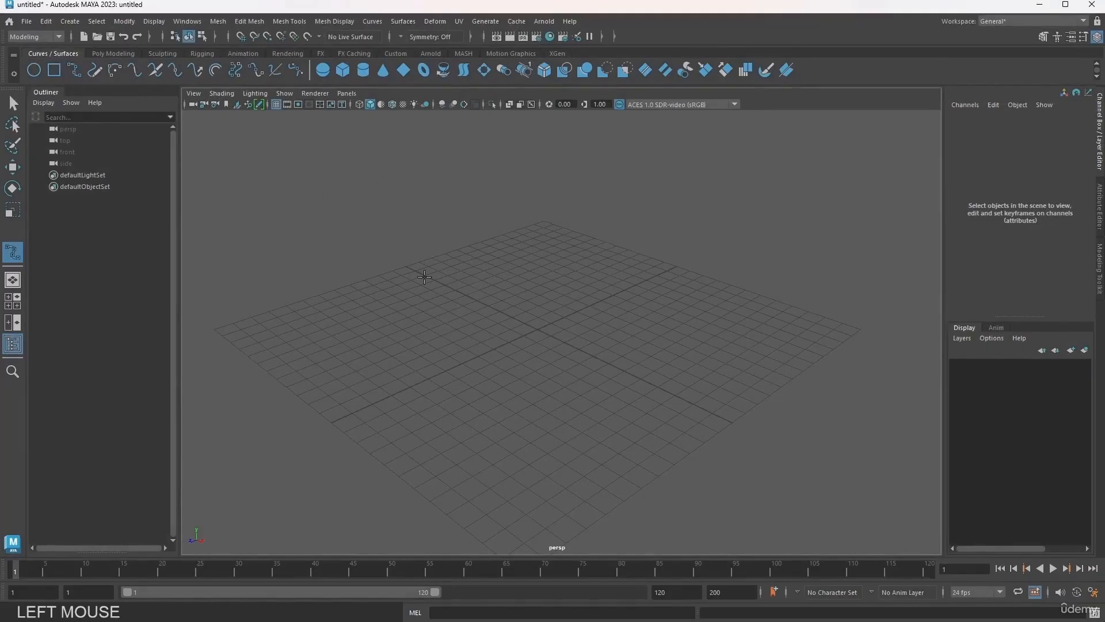
# - Draw a wavy seven-point cubic EP curve across the far half of the grid and complete it
pyautogui.click(415, 297)
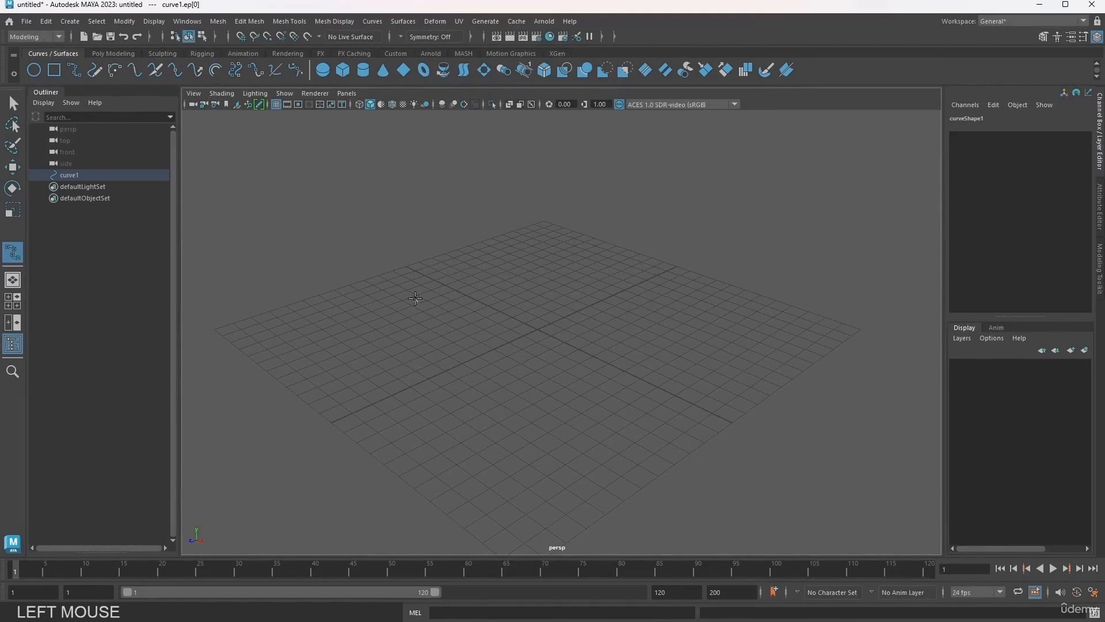
pyautogui.click(502, 249)
pyautogui.click(599, 292)
pyautogui.click(679, 314)
pyautogui.click(726, 270)
pyautogui.click(781, 266)
pyautogui.click(824, 314)
pyautogui.press('Return')
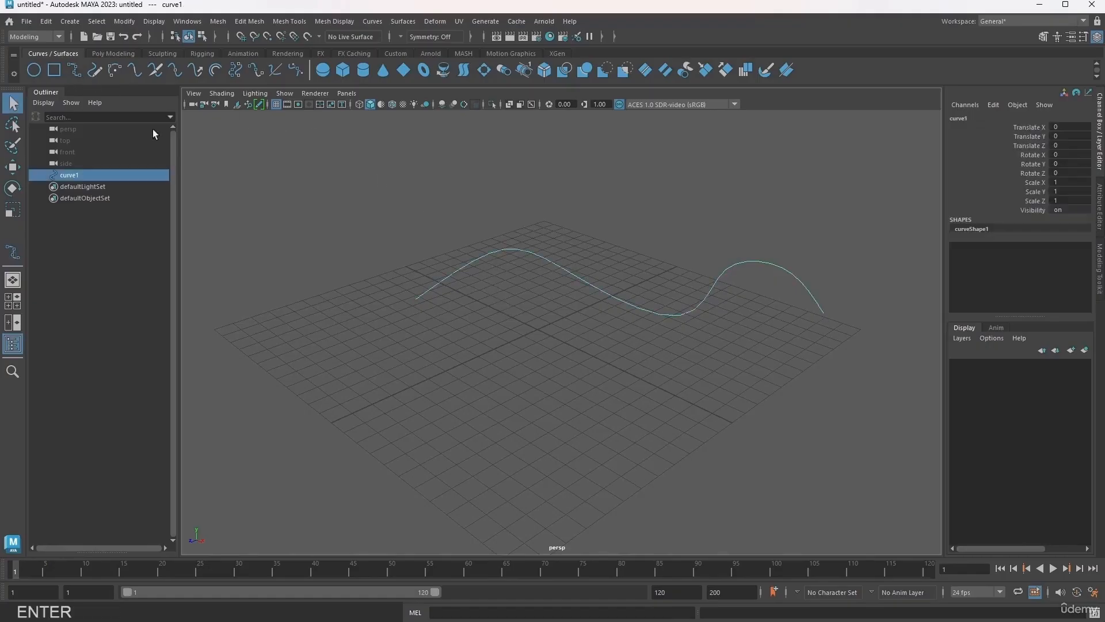
# - Set the EP Curve tool's curve degree to 1 Linear, with its settings window placed clear of the curve
pyautogui.keyDown('alt'); pyautogui.moveTo(526, 219); pyautogui.dragTo(370, 224, button='middle'); pyautogui.keyUp('alt')
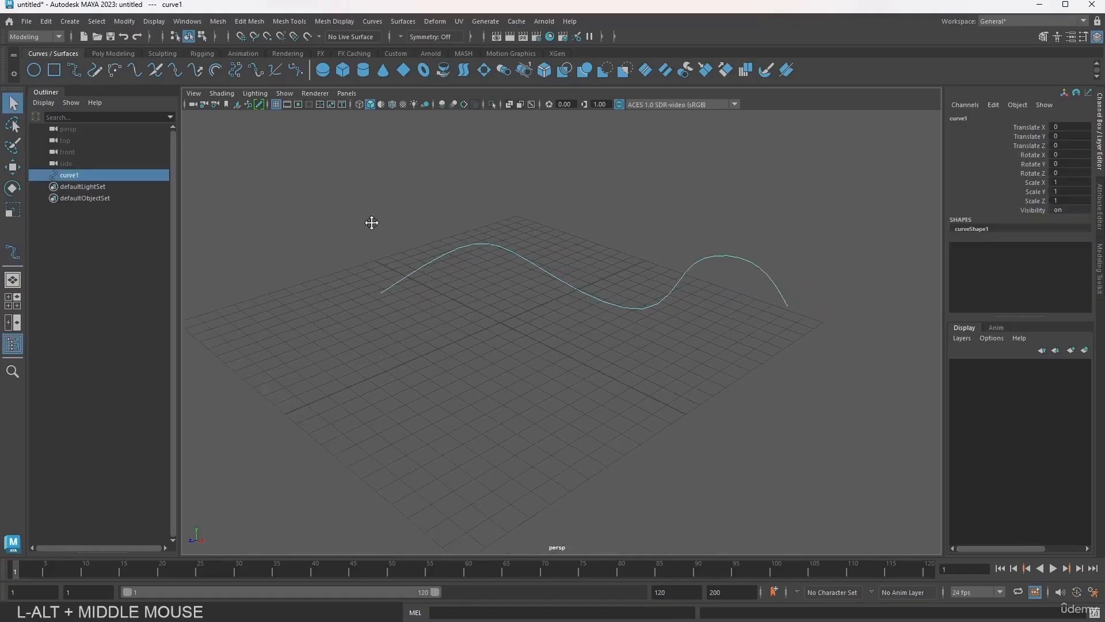
pyautogui.doubleClick(75, 68)
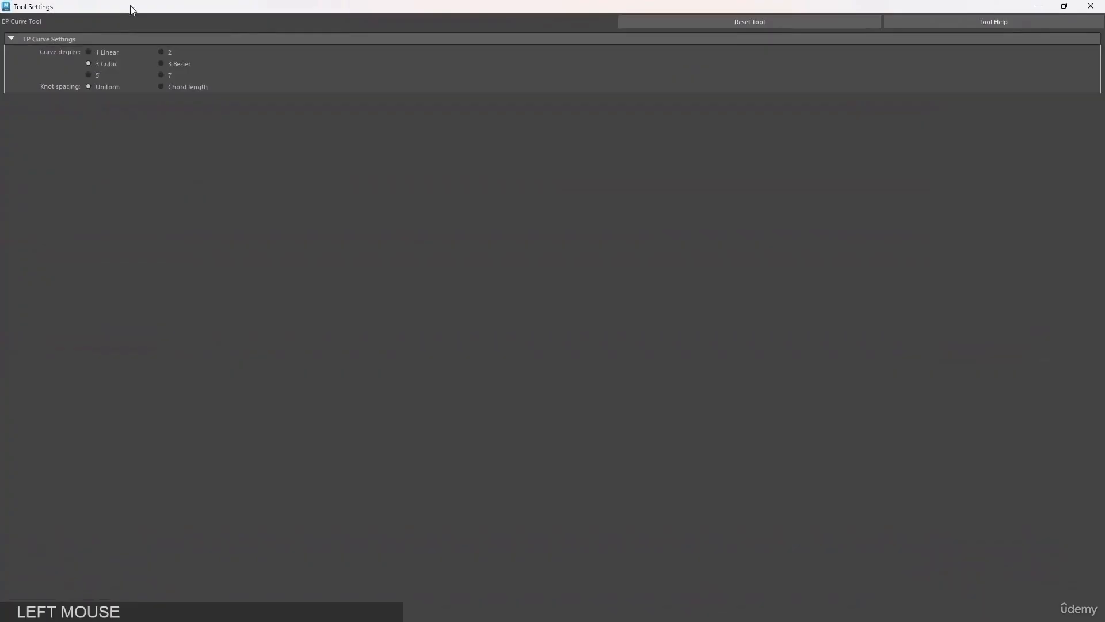
pyautogui.moveTo(257, 5); pyautogui.dragTo(253, 128)
pyautogui.moveTo(119, 117); pyautogui.dragTo(792, 174)
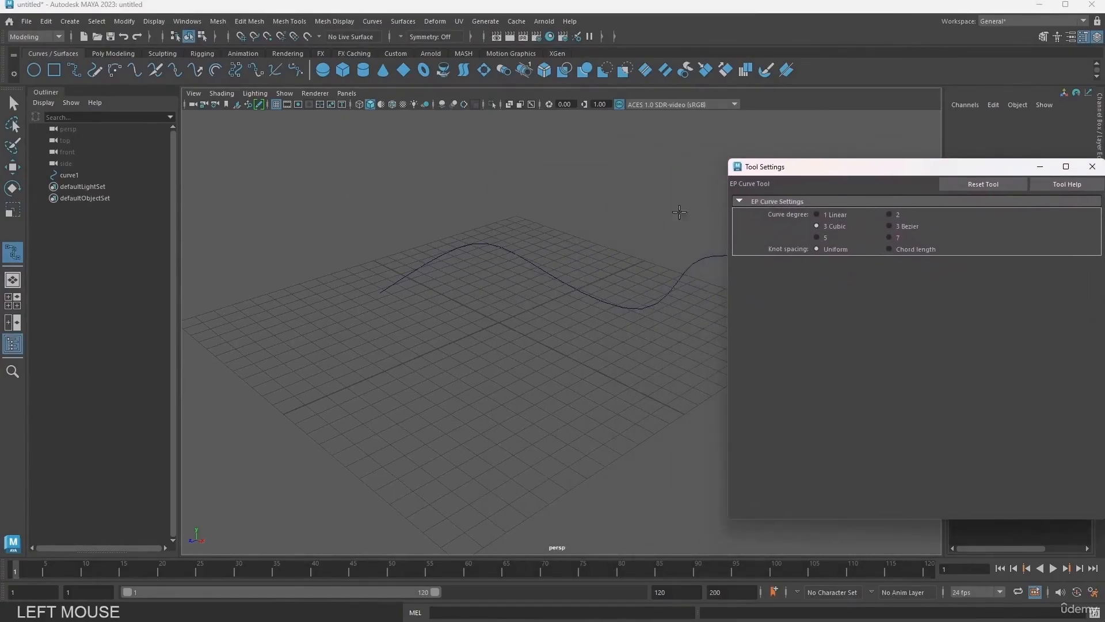
pyautogui.keyDown('alt'); pyautogui.moveTo(654, 216); pyautogui.dragTo(503, 200, button='middle'); pyautogui.keyUp('alt')
pyautogui.keyDown('alt'); pyautogui.moveTo(503, 200); pyautogui.dragTo(511, 203); pyautogui.keyUp('alt')
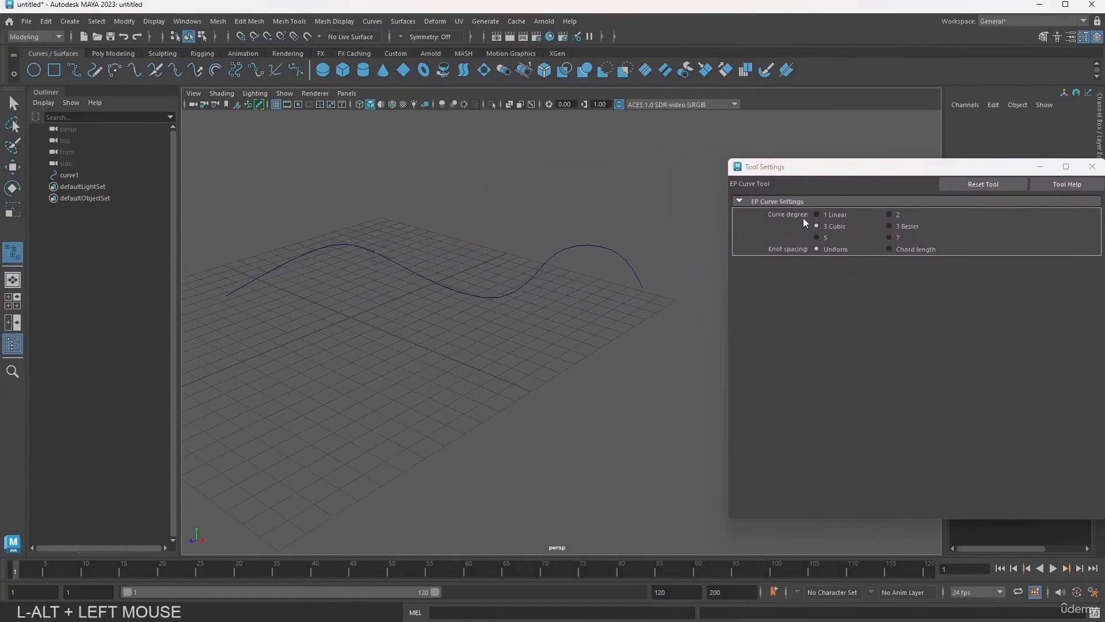
pyautogui.moveTo(794, 168); pyautogui.dragTo(750, 164)
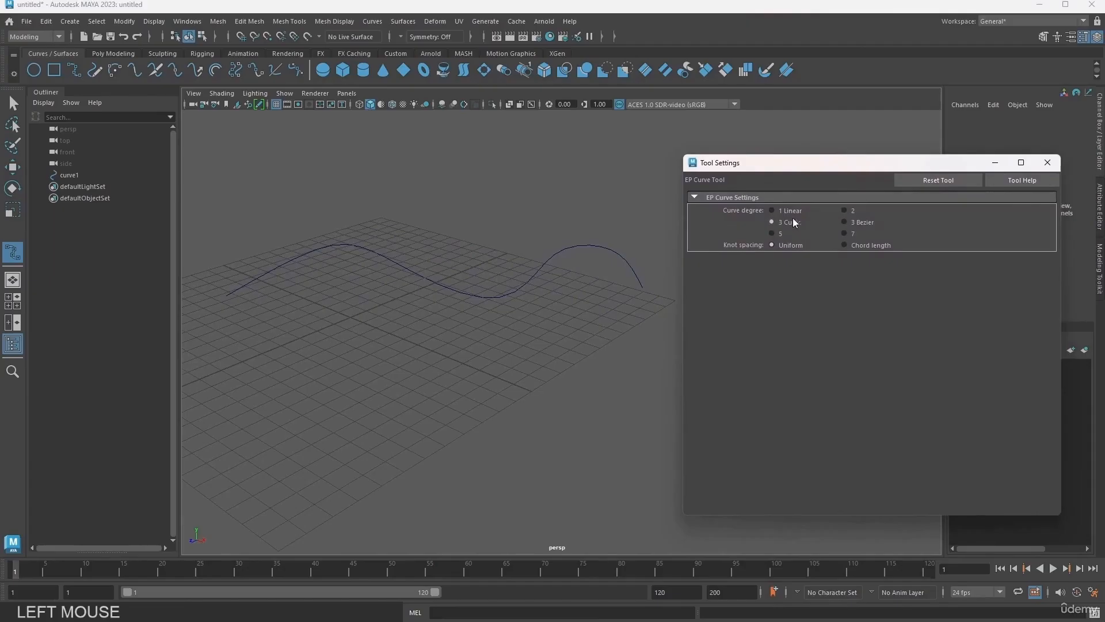
pyautogui.click(772, 210)
# - Draw a zigzag linear EP curve of seven freely placed points in front of the wavy curve
pyautogui.keyDown('alt'); pyautogui.moveTo(434, 291); pyautogui.dragTo(519, 236, button='middle'); pyautogui.keyUp('alt')
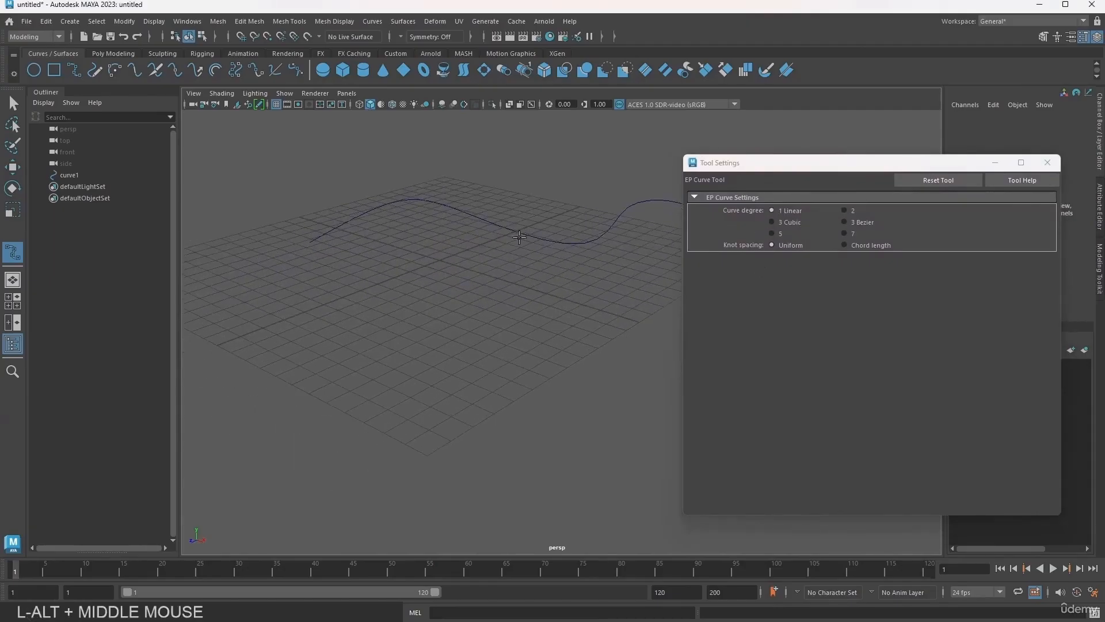
pyautogui.click(371, 344)
pyautogui.click(465, 271)
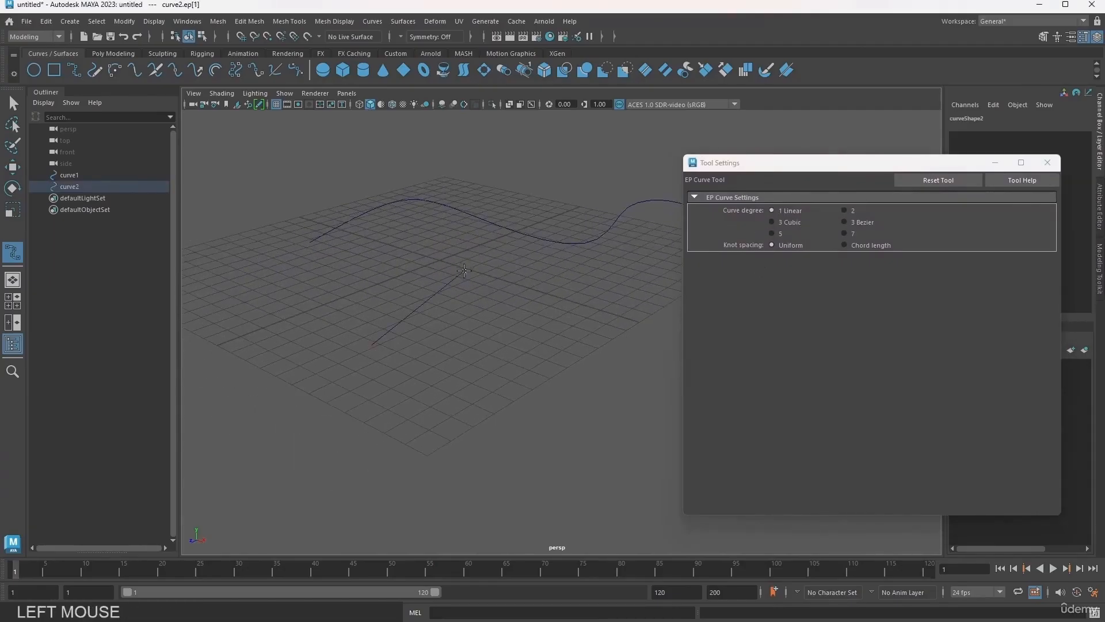
pyautogui.click(521, 344)
pyautogui.click(599, 306)
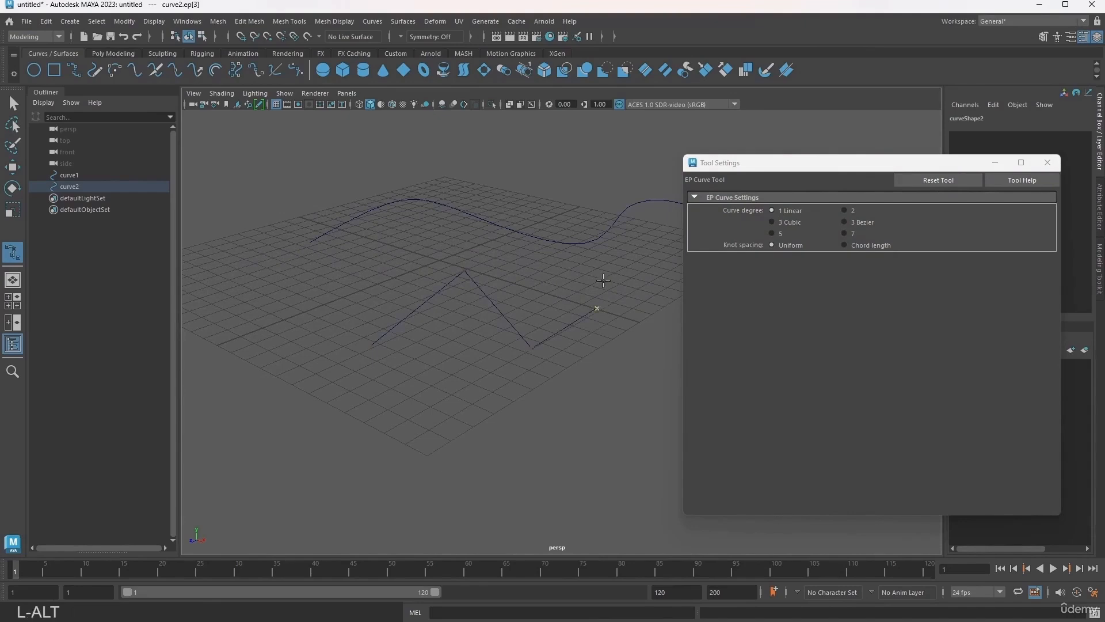
pyautogui.keyDown('alt'); pyautogui.moveTo(599, 306); pyautogui.dragTo(494, 316, button='middle'); pyautogui.keyUp('alt')
pyautogui.click(572, 300)
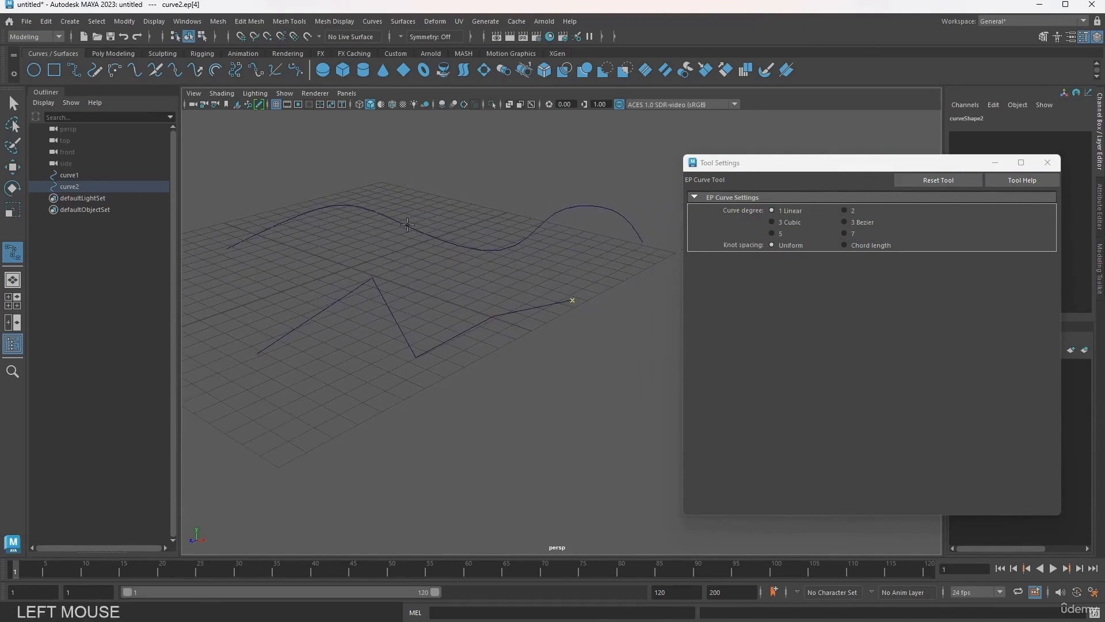
pyautogui.click(550, 383)
pyautogui.click(567, 458)
# - Extend the linear curve with straight constrained segments running around the near side of the grid and back inward
pyautogui.keyDown('shift'); pyautogui.click(483, 422); pyautogui.keyUp('shift')
pyautogui.keyDown('shift'); pyautogui.click(415, 390); pyautogui.keyUp('shift')
pyautogui.keyDown('shift'); pyautogui.click(336, 430); pyautogui.keyUp('shift')
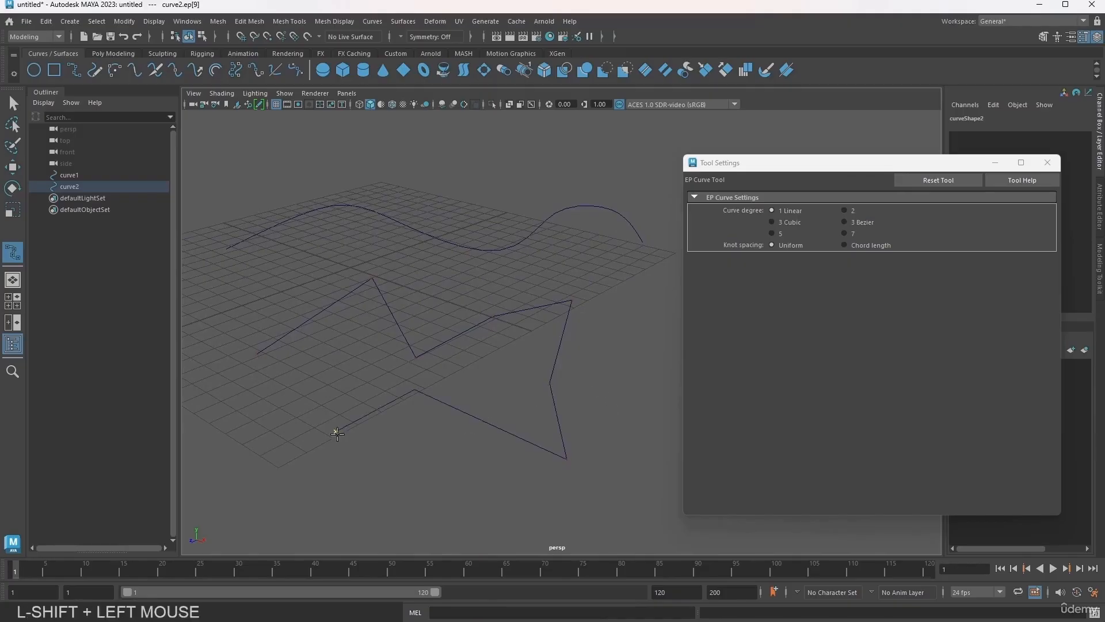
pyautogui.keyDown('shift'); pyautogui.click(278, 399); pyautogui.keyUp('shift')
pyautogui.keyDown('alt'); pyautogui.moveTo(267, 399); pyautogui.dragTo(332, 380, button='middle'); pyautogui.keyUp('alt')
pyautogui.keyDown('shift'); pyautogui.click(345, 367); pyautogui.keyUp('shift')
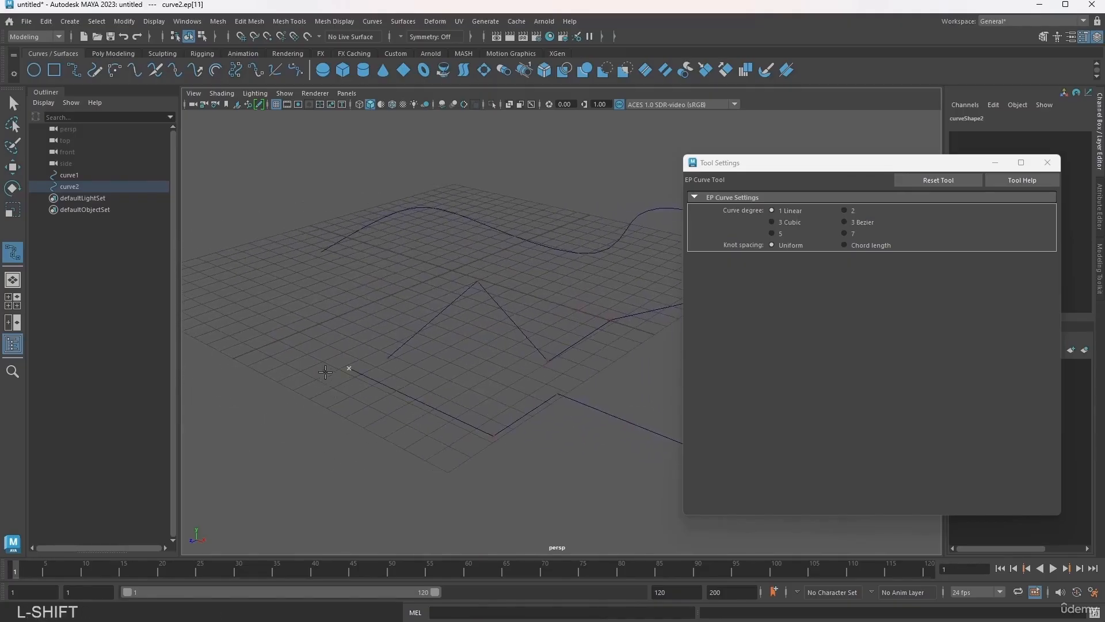
pyautogui.keyDown('shift'); pyautogui.click(289, 340); pyautogui.keyUp('shift')
pyautogui.keyDown('shift'); pyautogui.click(363, 311); pyautogui.keyUp('shift')
pyautogui.keyDown('shift'); pyautogui.click(420, 284); pyautogui.keyUp('shift')
pyautogui.keyDown('shift'); pyautogui.click(459, 323); pyautogui.keyUp('shift')
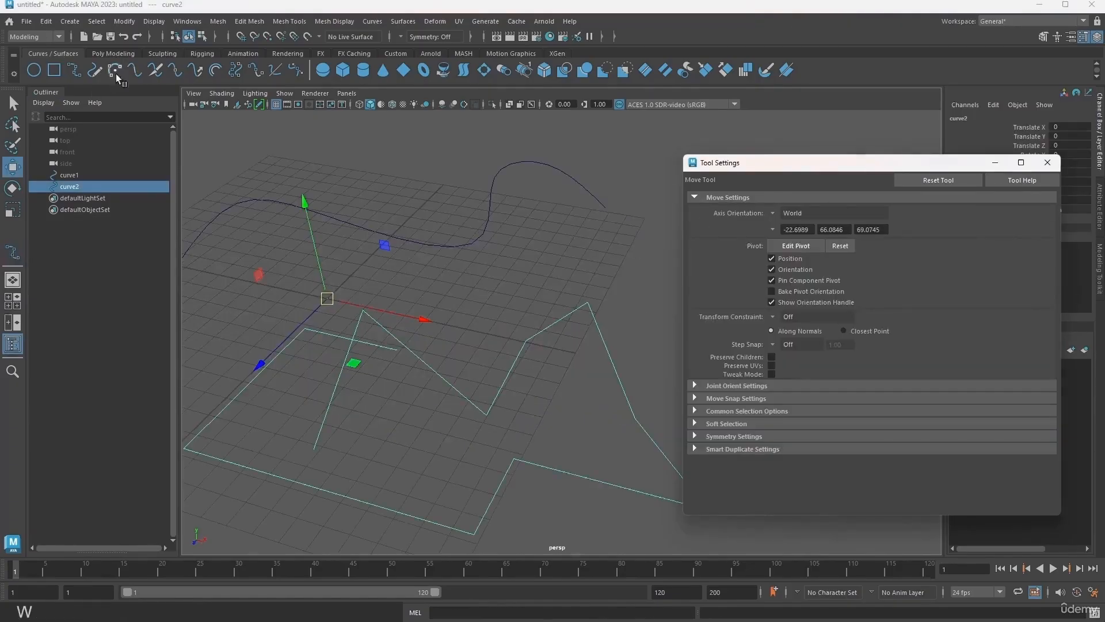
# - Draw a looping EP curve with curve degree 3 Bezier across the middle of the grid and select it
pyautogui.click(82, 69)
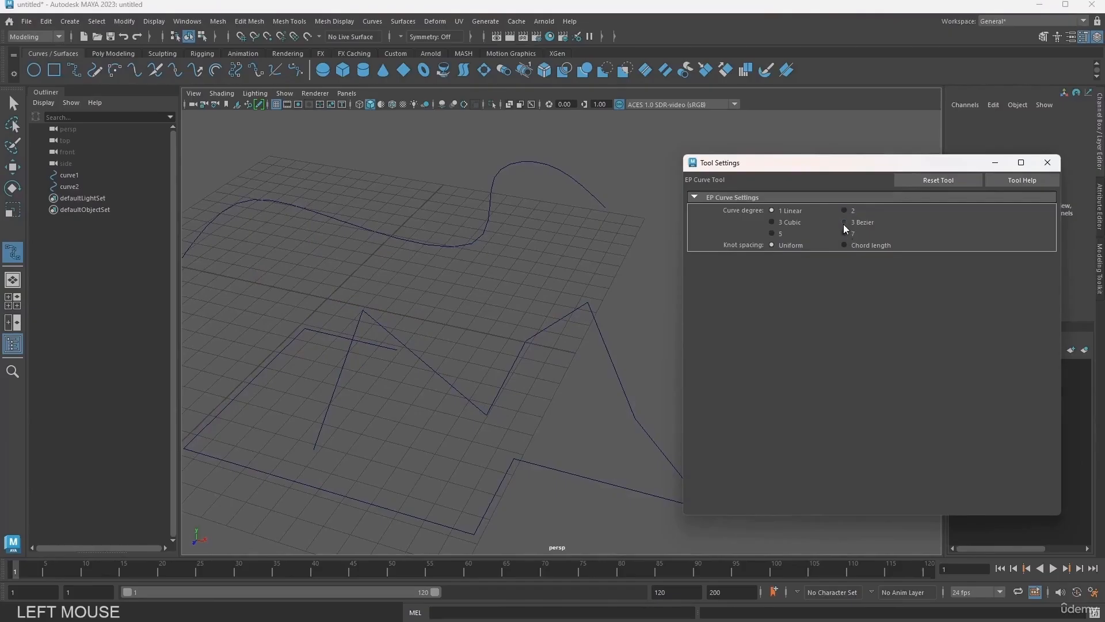
pyautogui.click(447, 299)
pyautogui.click(523, 270)
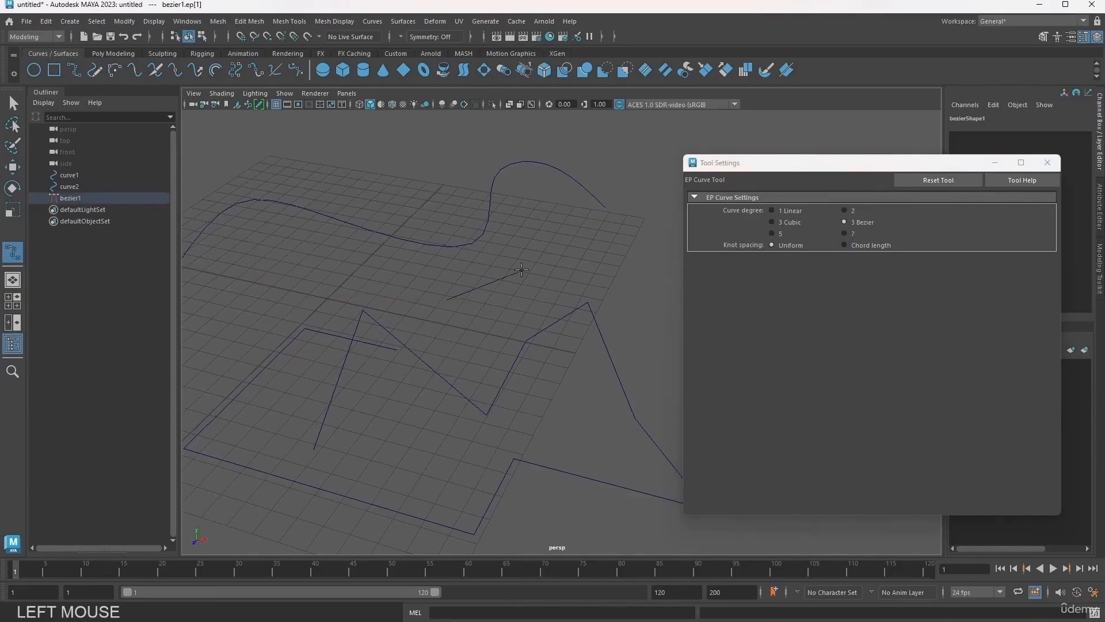
pyautogui.click(413, 254)
pyautogui.keyDown('alt'); pyautogui.moveTo(396, 314); pyautogui.dragTo(501, 284, button='middle'); pyautogui.keyUp('alt')
pyautogui.click(336, 347)
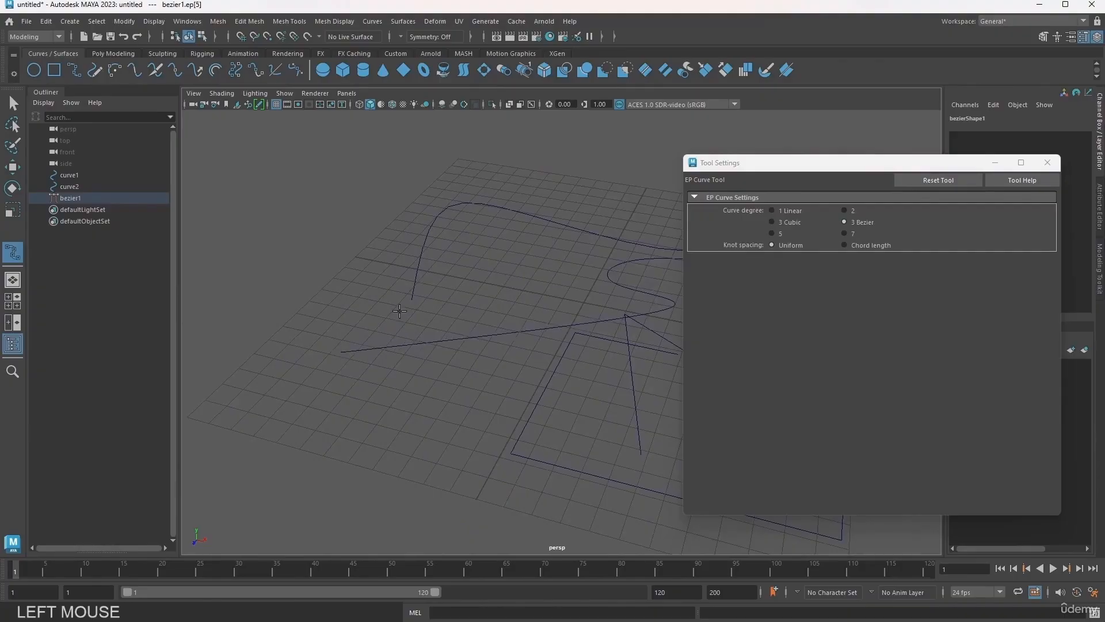
pyautogui.press('Return')
pyautogui.click(215, 281)
pyautogui.click(80, 199)
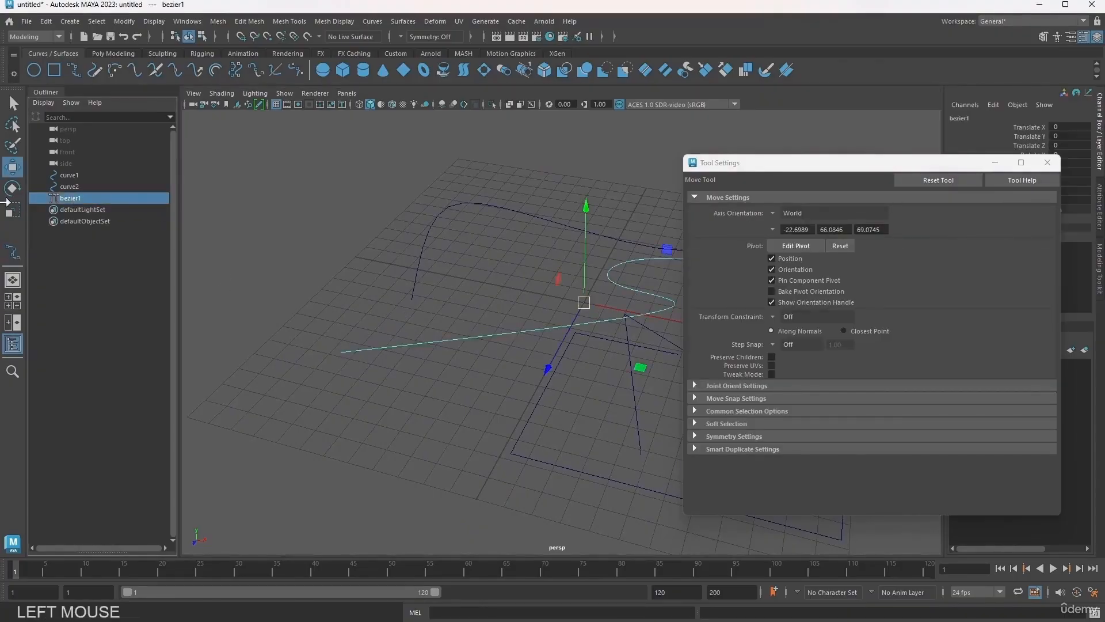
pyautogui.keyDown('alt'); pyautogui.moveTo(559, 254); pyautogui.dragTo(403, 234, button='middle'); pyautogui.keyUp('alt')
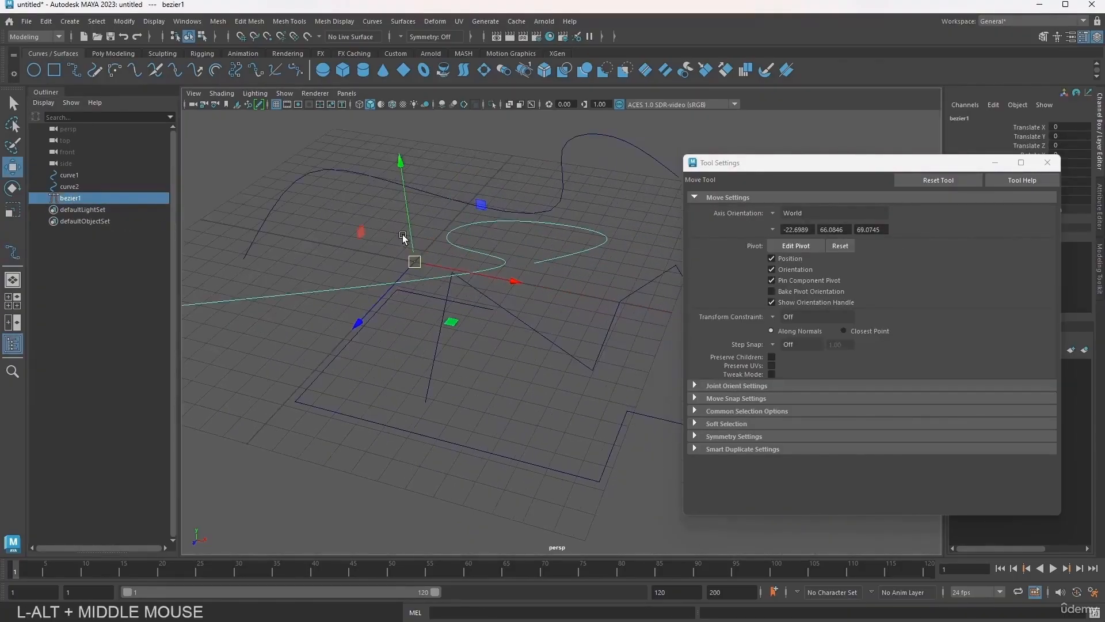
pyautogui.keyDown('alt'); pyautogui.moveTo(402, 236); pyautogui.dragTo(365, 272, button='right'); pyautogui.keyUp('alt')
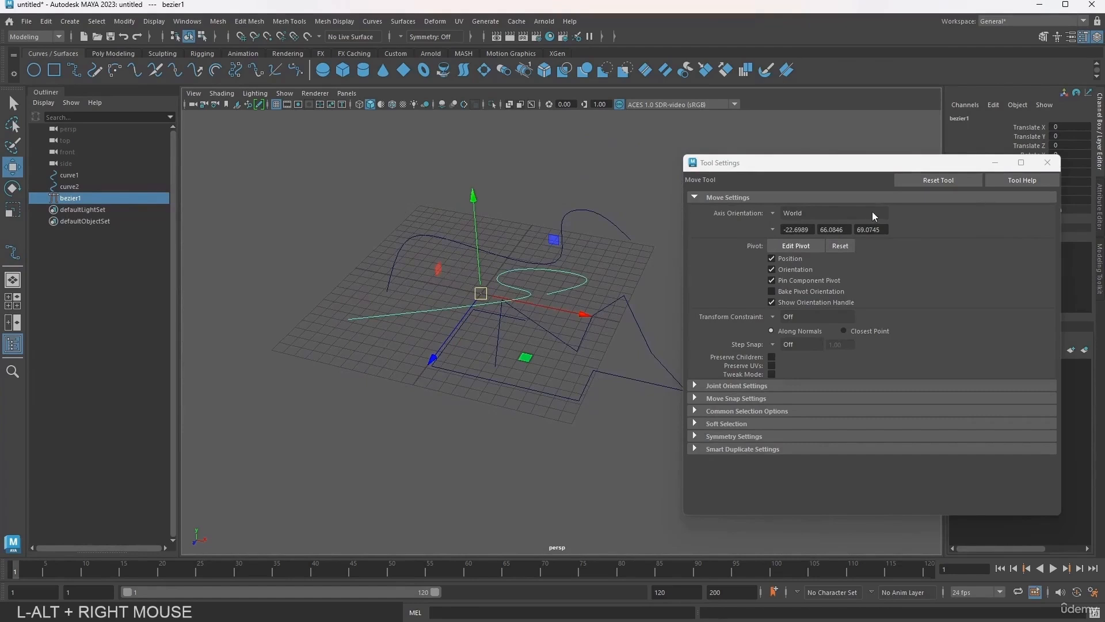
pyautogui.click(94, 70)
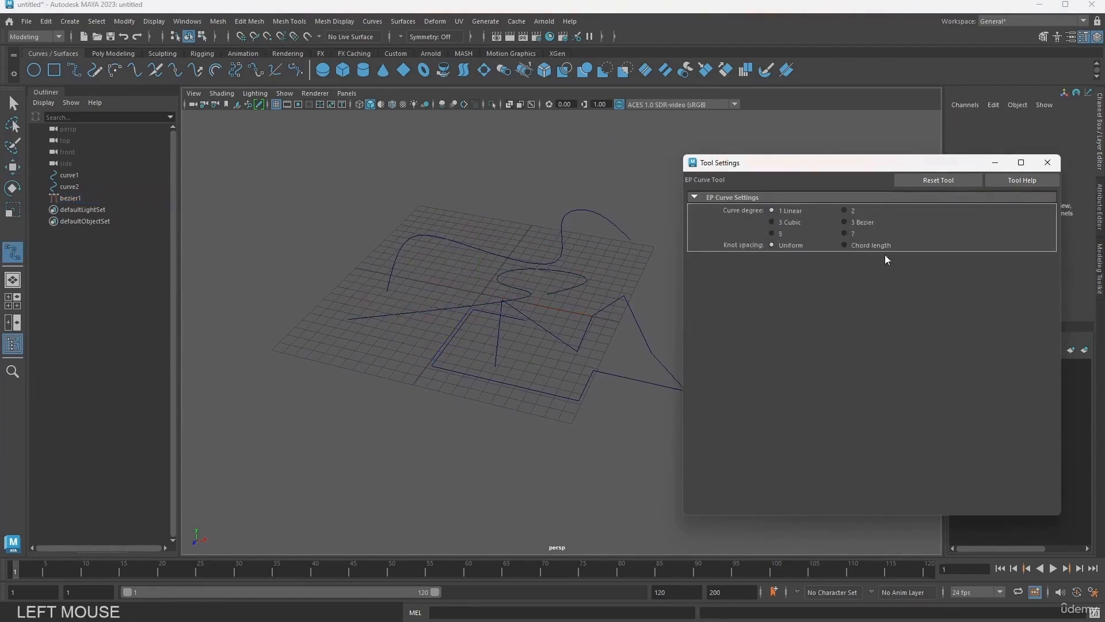
pyautogui.click(1048, 162)
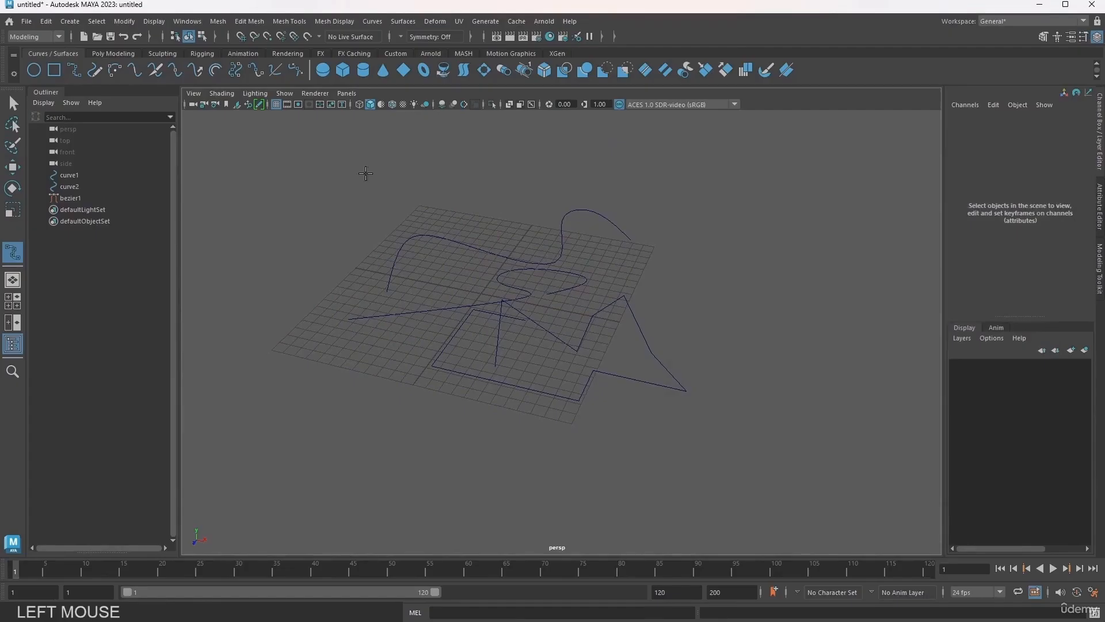
pyautogui.click(473, 255)
pyautogui.click(67, 209)
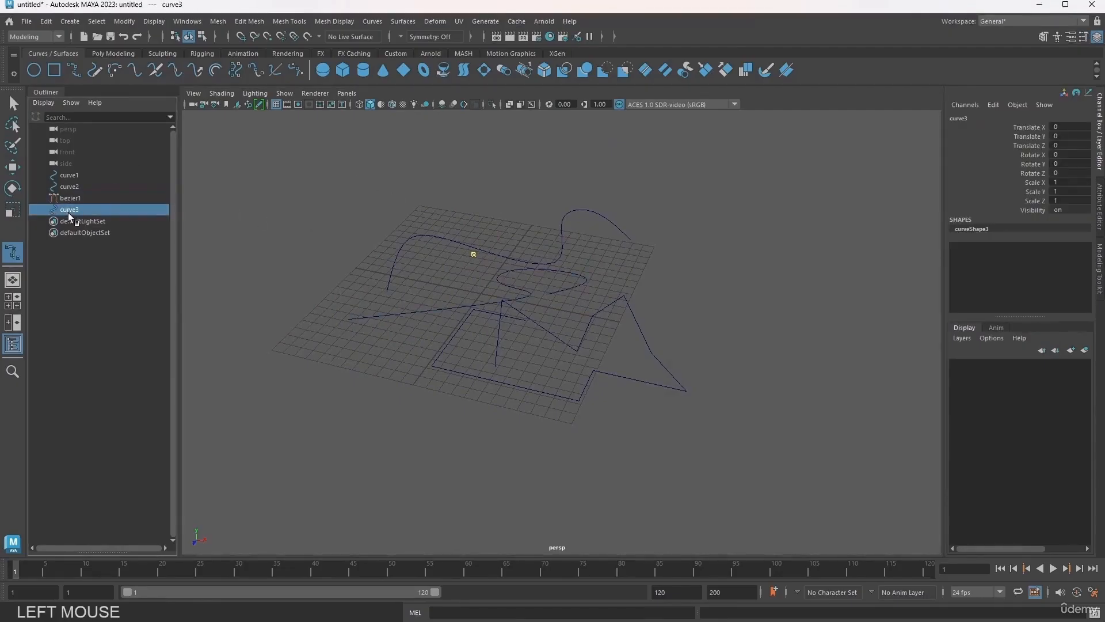
pyautogui.press('Delete')
# - Delete the Bezier, linear and wavy cubic curves from the scene
pyautogui.click(68, 200)
pyautogui.press('Delete')
pyautogui.click(61, 188)
pyautogui.press('Delete')
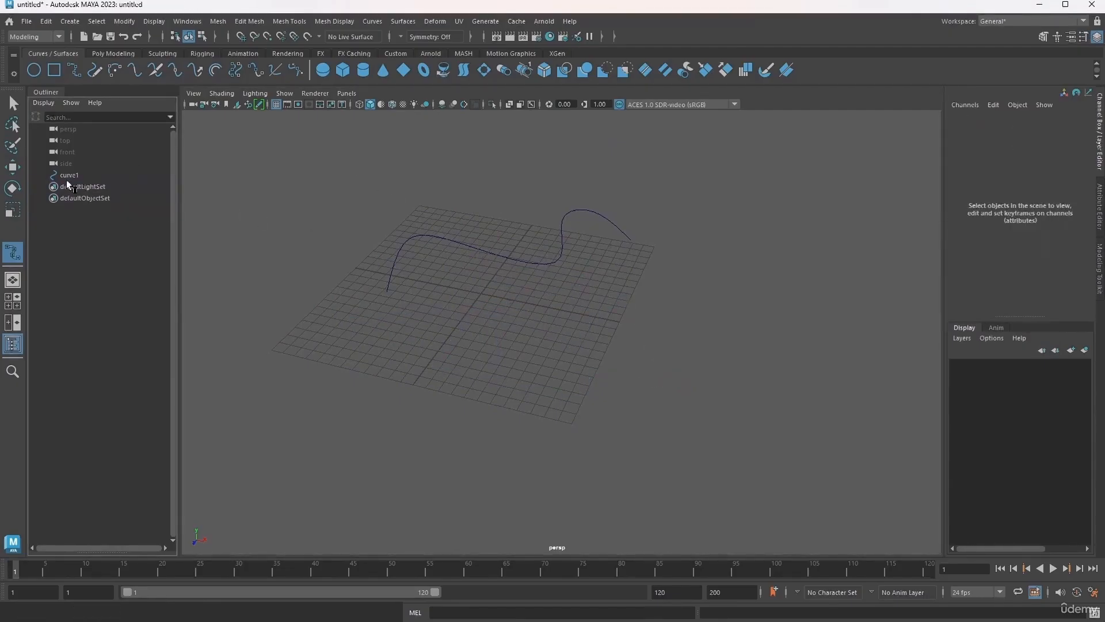
pyautogui.click(68, 176)
pyautogui.press('Delete')
pyautogui.press('w')
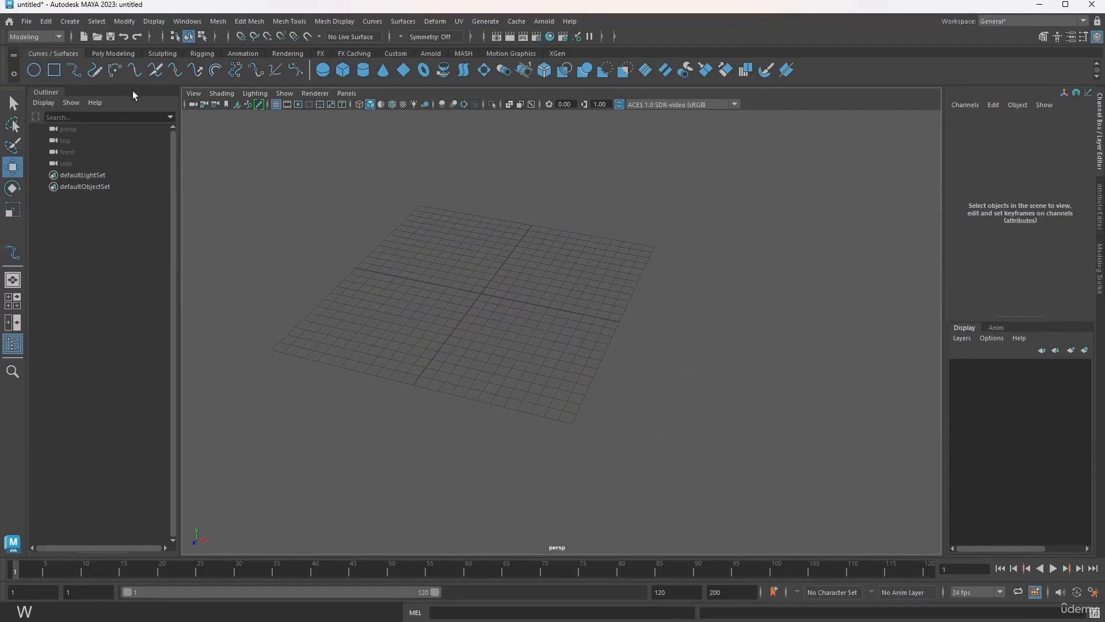
# - Set the EP Curve tool's curve degree to 3 Cubic, close its settings and restart the tool
pyautogui.doubleClick(73, 68)
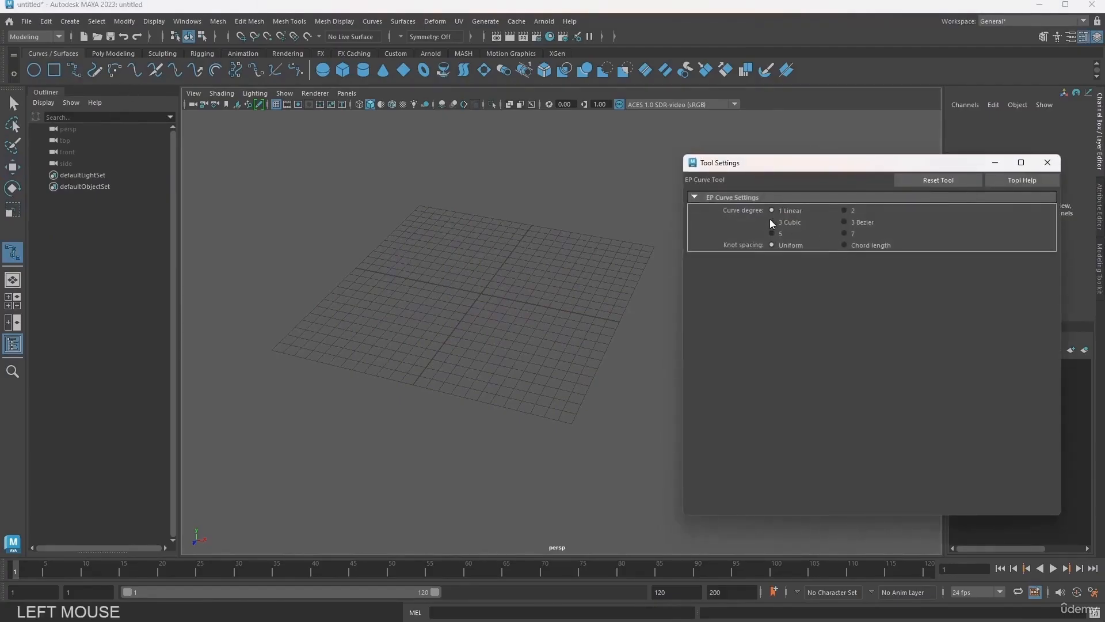
pyautogui.click(1043, 168)
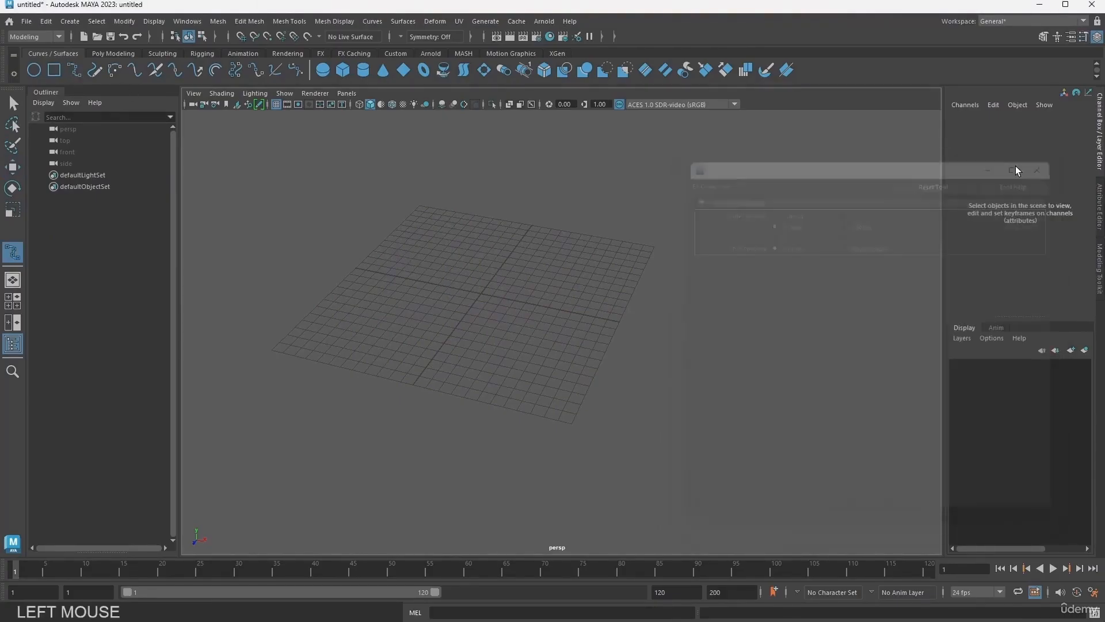
pyautogui.click(71, 70)
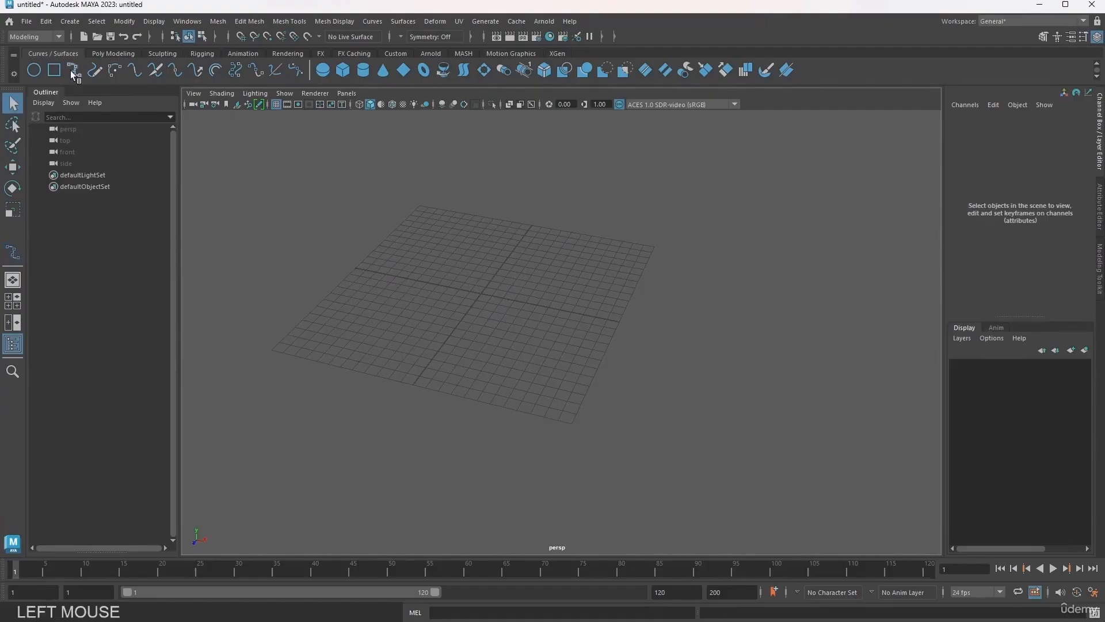
pyautogui.click(70, 71)
# - Draw a wavy six-point cubic EP curve across the width of the grid, complete it and switch to the Move tool
pyautogui.keyDown('alt'); pyautogui.moveTo(436, 259); pyautogui.dragTo(472, 272, button='right'); pyautogui.keyUp('alt')
pyautogui.keyDown('alt'); pyautogui.moveTo(383, 288); pyautogui.dragTo(428, 299); pyautogui.keyUp('alt')
pyautogui.keyDown('alt'); pyautogui.moveTo(428, 299); pyautogui.dragTo(412, 256, button='middle'); pyautogui.keyUp('alt')
pyautogui.keyDown('alt'); pyautogui.moveTo(403, 256); pyautogui.dragTo(426, 252); pyautogui.keyUp('alt')
pyautogui.click(383, 316)
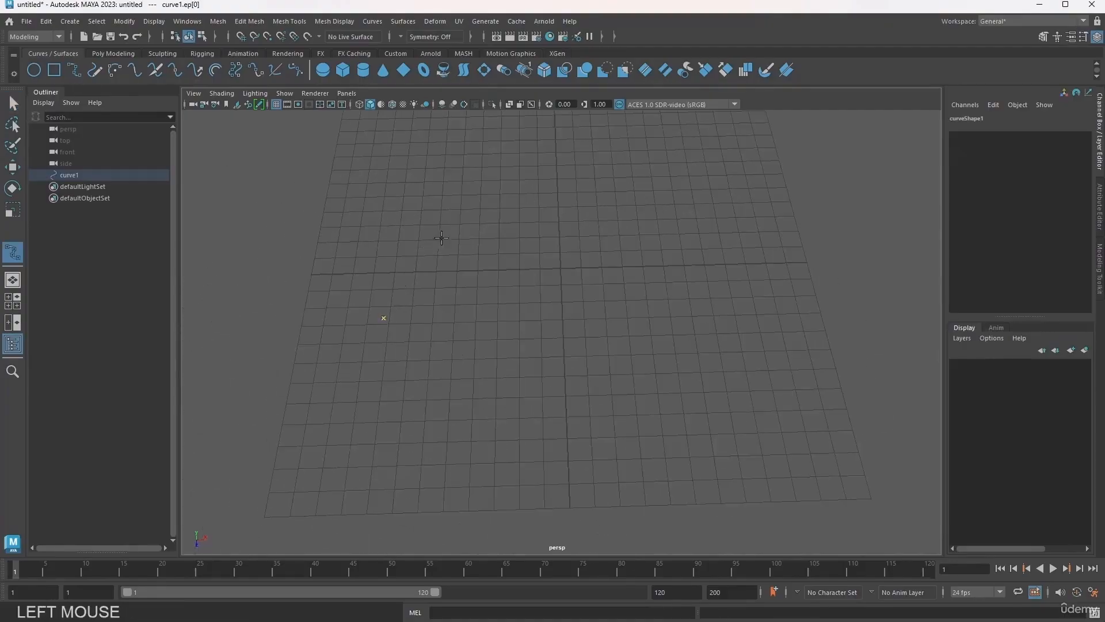
pyautogui.click(447, 235)
pyautogui.click(581, 278)
pyautogui.click(638, 229)
pyautogui.click(712, 200)
pyautogui.click(826, 266)
pyautogui.press('Return')
pyautogui.press('w')
# - Deselect the newly drawn cubic curve
pyautogui.keyDown('alt'); pyautogui.moveTo(600, 264); pyautogui.dragTo(481, 346); pyautogui.keyUp('alt')
pyautogui.keyDown('alt'); pyautogui.moveTo(481, 346); pyautogui.dragTo(543, 365, button='right'); pyautogui.keyUp('alt')
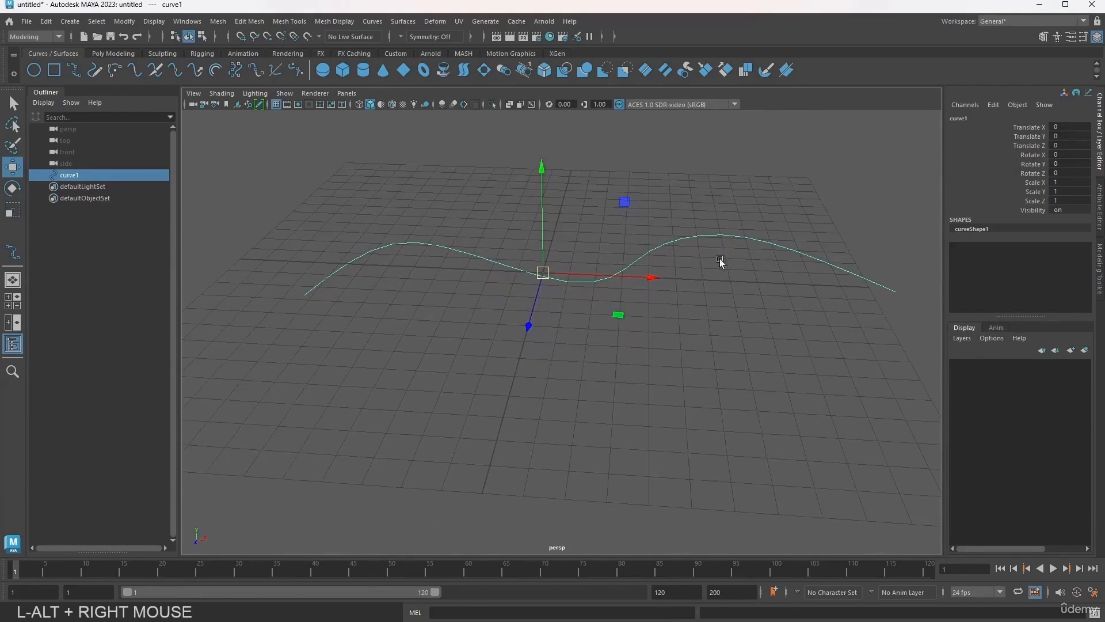
pyautogui.keyDown('alt'); pyautogui.moveTo(720, 262); pyautogui.dragTo(364, 277, button='middle'); pyautogui.keyUp('alt')
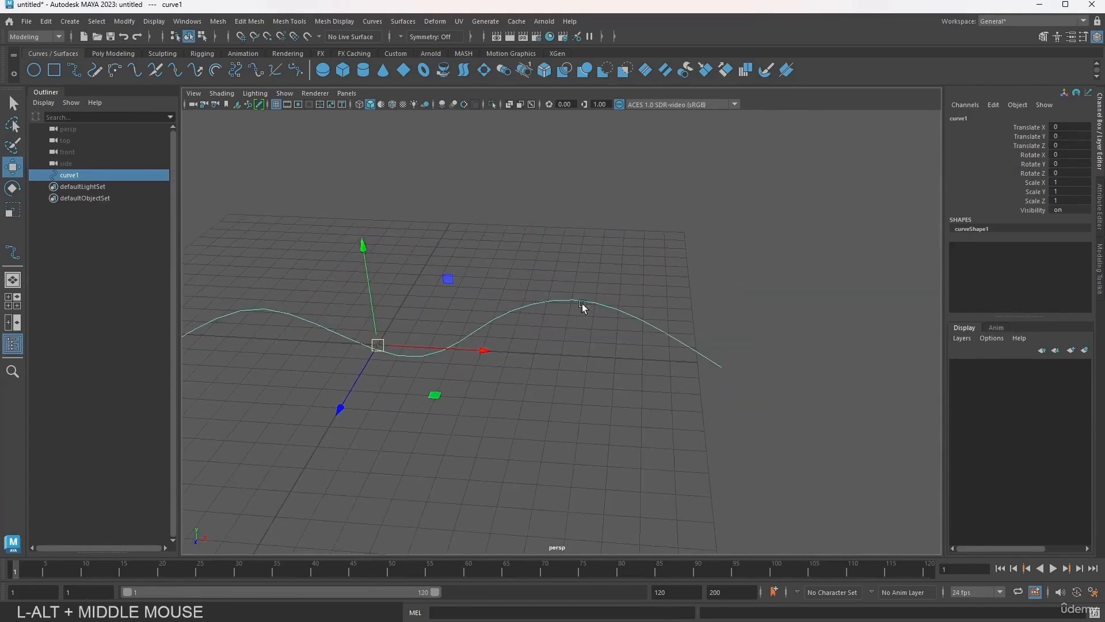
pyautogui.keyDown('alt'); pyautogui.moveTo(297, 303); pyautogui.dragTo(345, 275, button='middle'); pyautogui.keyUp('alt')
pyautogui.click(306, 316)
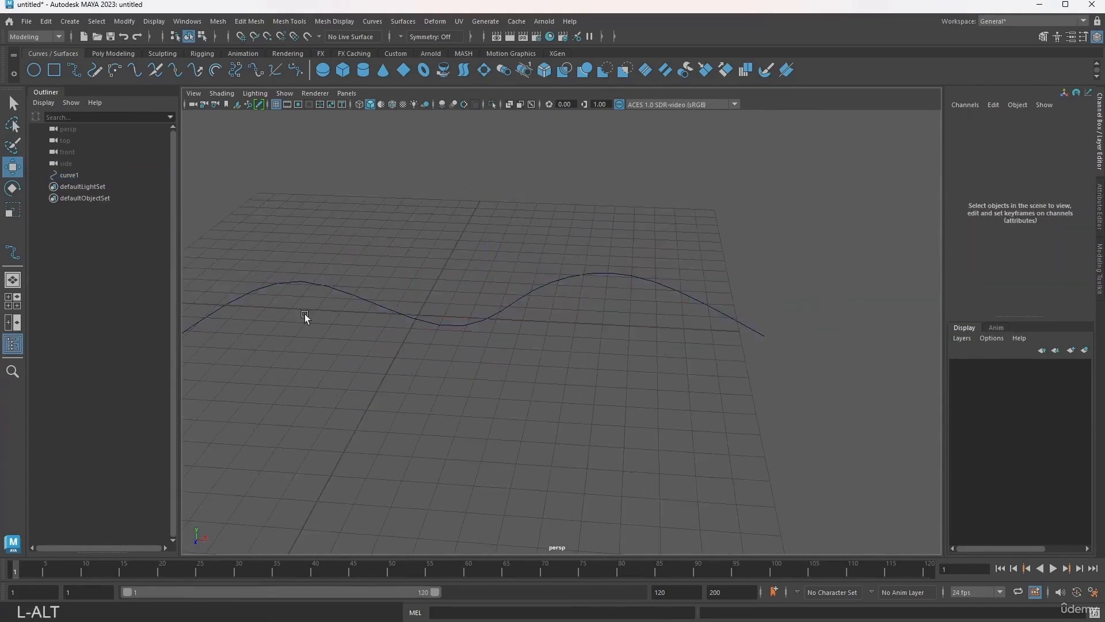
# - Select the cubic curve and switch it to Control Vertex editing
pyautogui.keyDown('alt'); pyautogui.moveTo(305, 316); pyautogui.dragTo(501, 303); pyautogui.keyUp('alt')
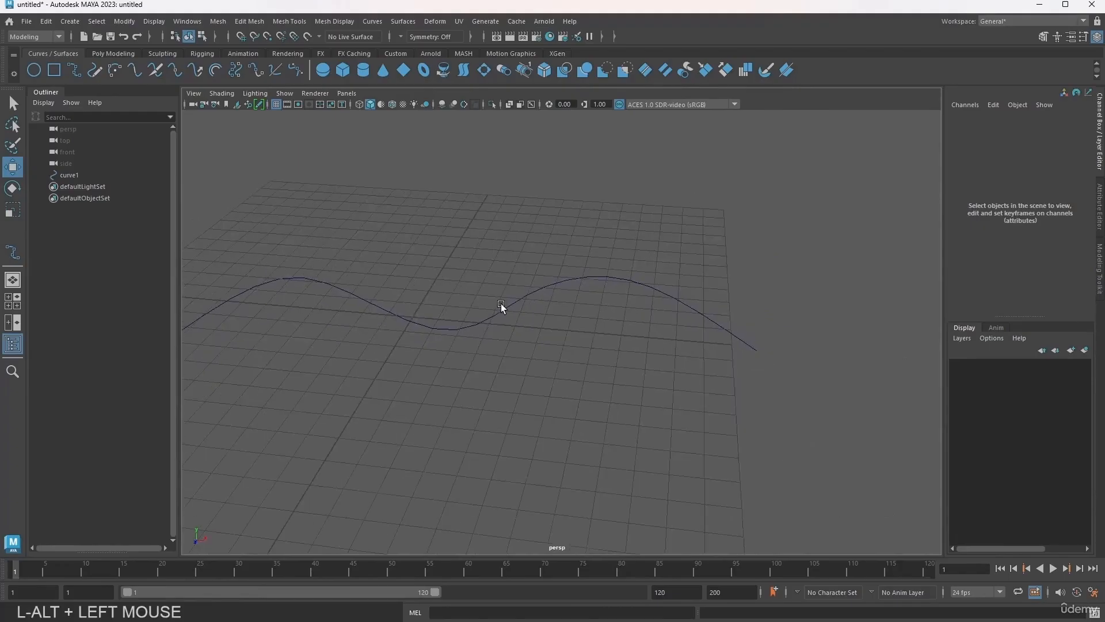
pyautogui.click(502, 304)
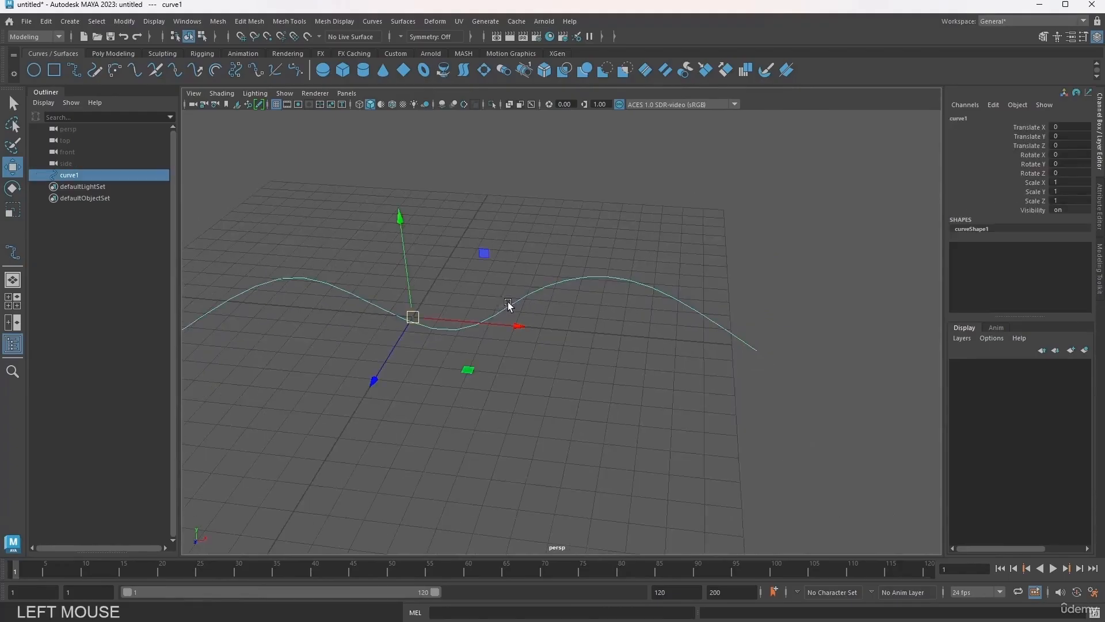
pyautogui.rightClick(515, 303)
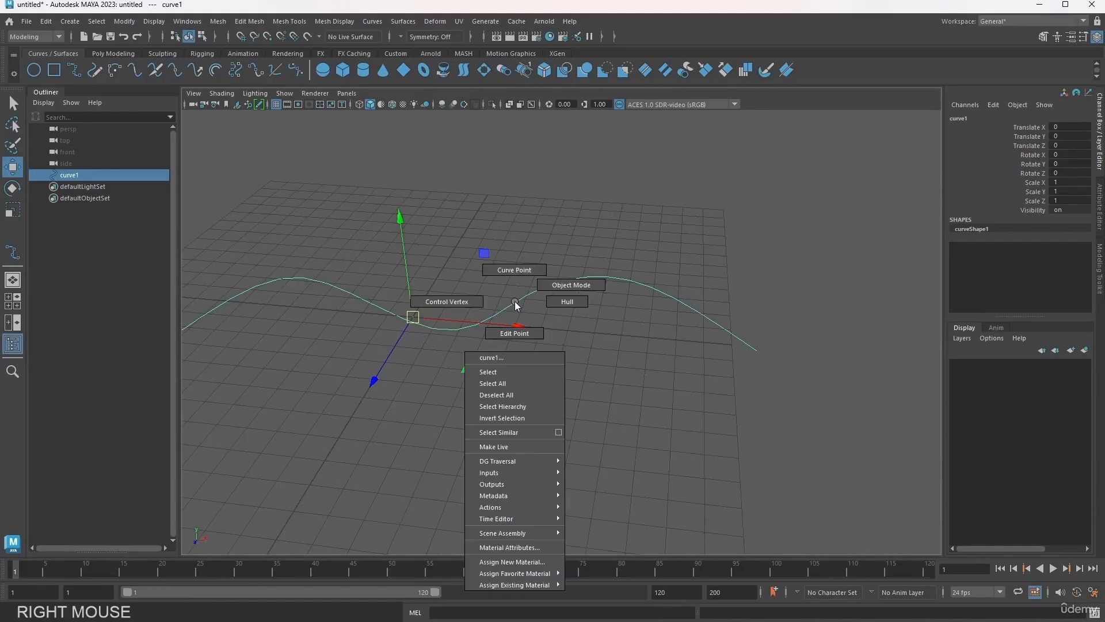
pyautogui.rightClick(516, 300)
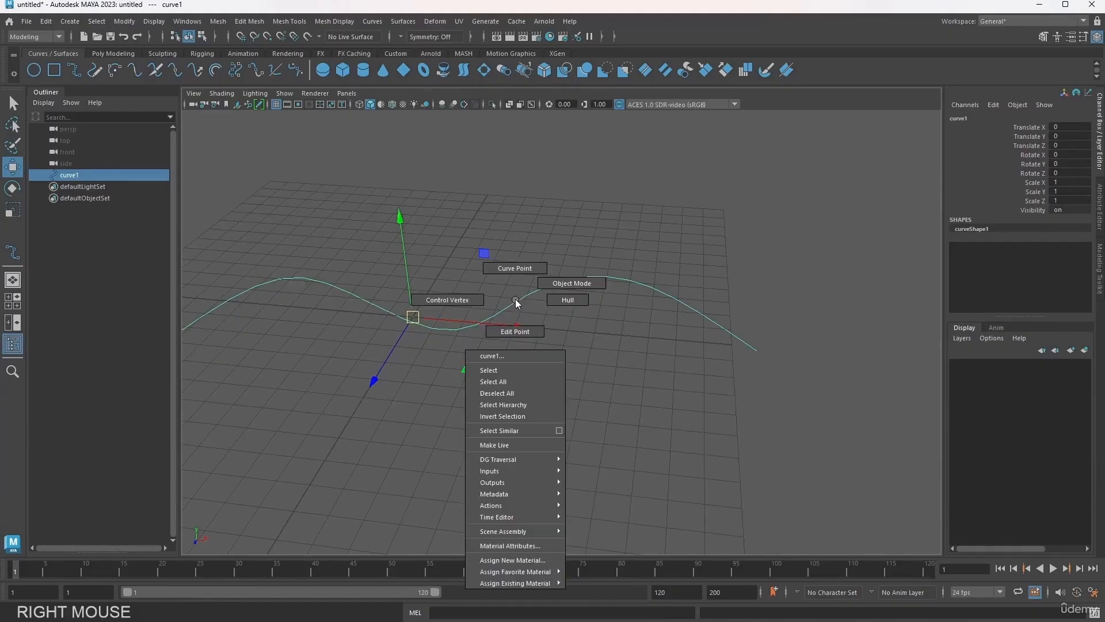
pyautogui.moveTo(516, 303); pyautogui.dragTo(456, 299, button='right')
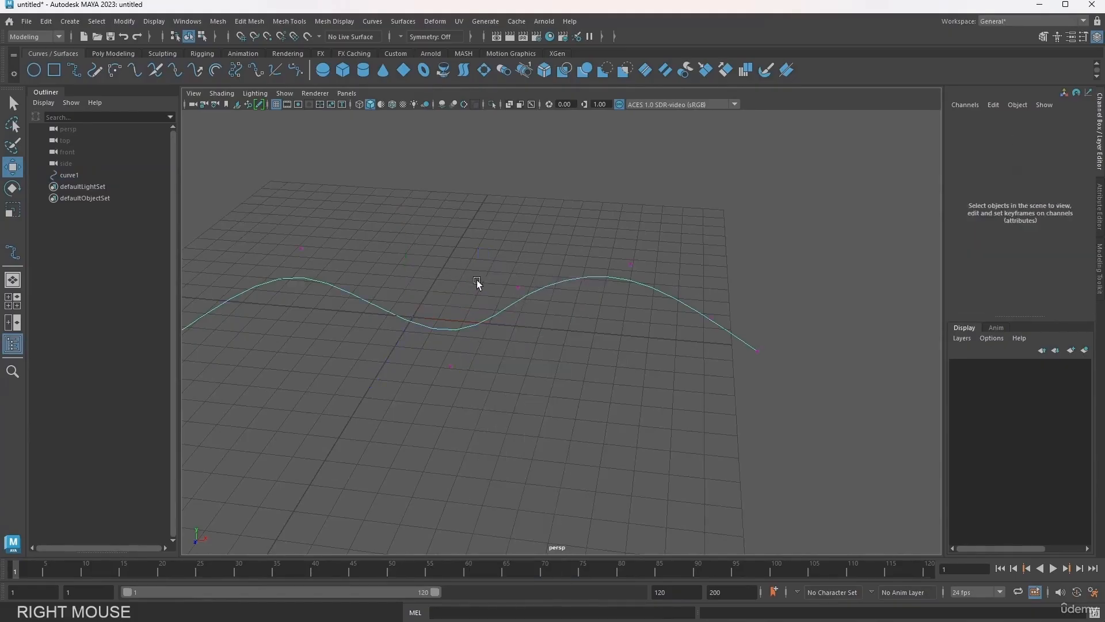
# - Raise the control vertex at the curve's right end vertically above the grid
pyautogui.keyDown('alt'); pyautogui.moveTo(552, 289); pyautogui.dragTo(606, 267, button='middle'); pyautogui.keyUp('alt')
pyautogui.keyDown('alt'); pyautogui.moveTo(606, 267); pyautogui.dragTo(482, 292); pyautogui.keyUp('alt')
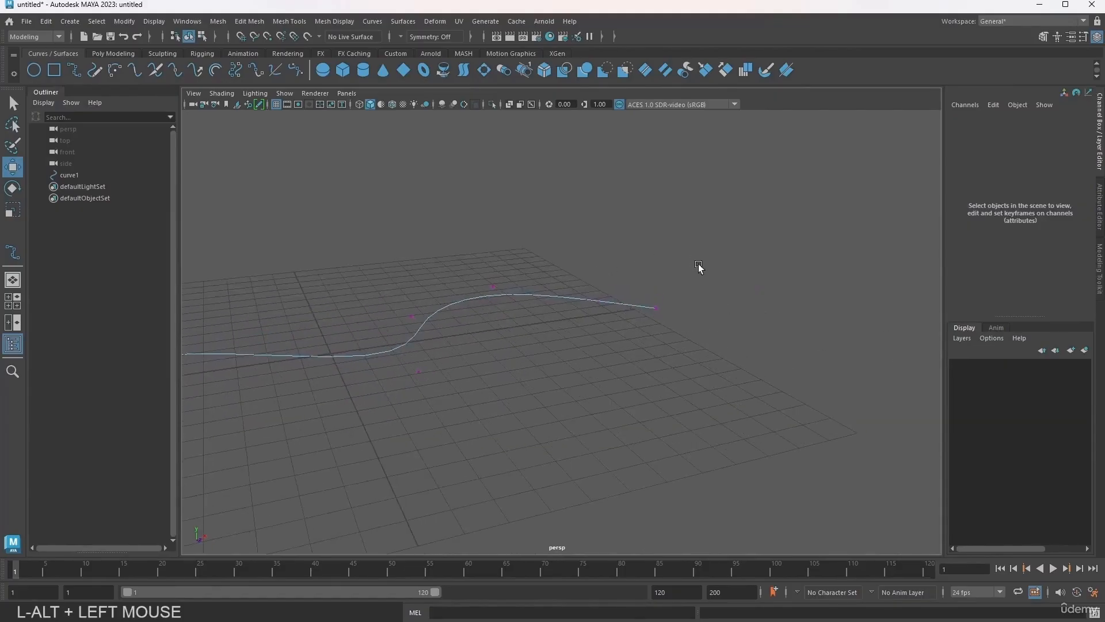
pyautogui.moveTo(730, 261); pyautogui.dragTo(633, 343)
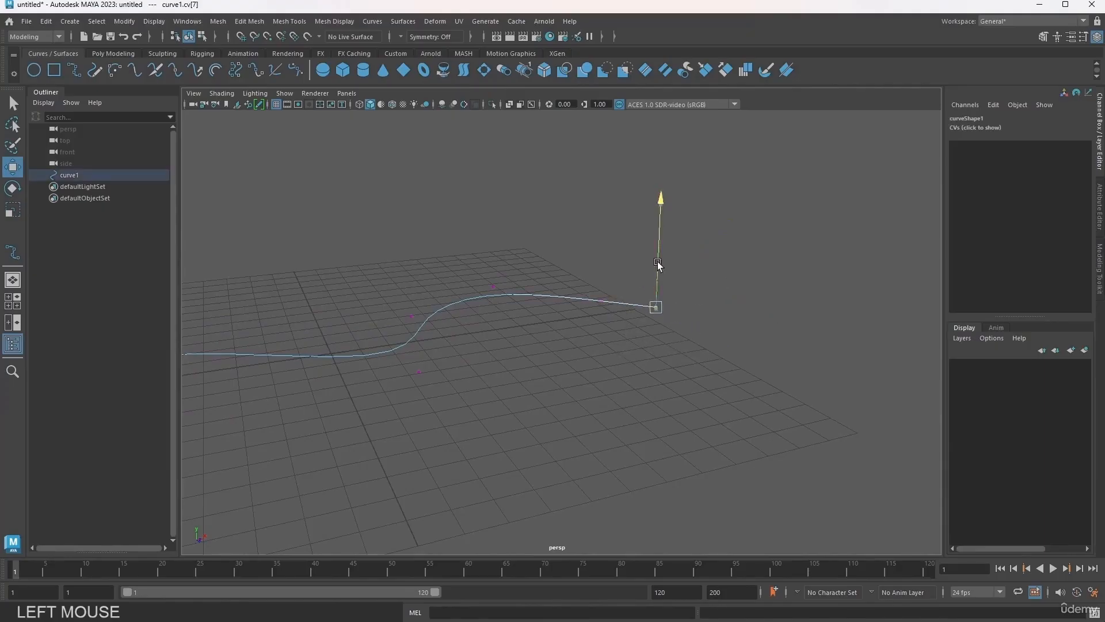
pyautogui.moveTo(658, 265); pyautogui.dragTo(660, 180)
# - Adjust the height of the control vertex by the curve's right crest, staying with the Move tool
pyautogui.moveTo(452, 253); pyautogui.dragTo(518, 343)
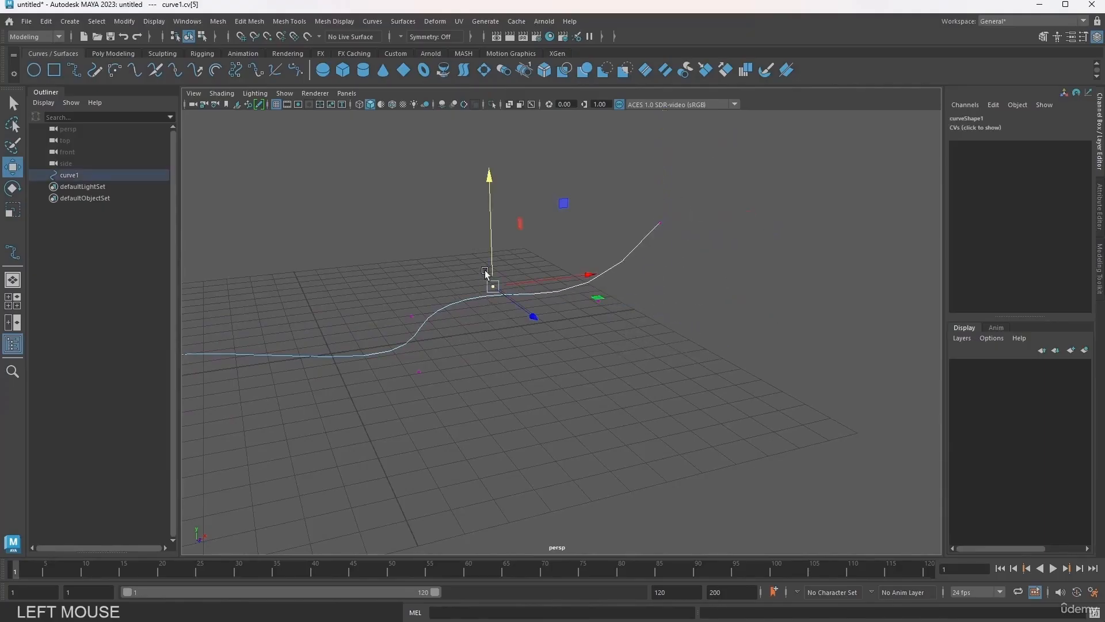
pyautogui.moveTo(486, 273); pyautogui.dragTo(455, 254)
pyautogui.press('e')
pyautogui.hotkey('ctrl', 'z')
pyautogui.press('w')
# - Move the control vertex at the curve's middle dip to reshape the central bend
pyautogui.keyDown('alt'); pyautogui.moveTo(454, 253); pyautogui.dragTo(587, 259, button='middle'); pyautogui.keyUp('alt')
pyautogui.keyDown('alt'); pyautogui.moveTo(588, 259); pyautogui.dragTo(565, 236); pyautogui.keyUp('alt')
pyautogui.moveTo(492, 294); pyautogui.dragTo(557, 434)
pyautogui.moveTo(502, 351); pyautogui.dragTo(467, 317)
pyautogui.keyDown('alt'); pyautogui.moveTo(414, 315); pyautogui.dragTo(351, 288); pyautogui.keyUp('alt')
pyautogui.moveTo(343, 234); pyautogui.dragTo(371, 258)
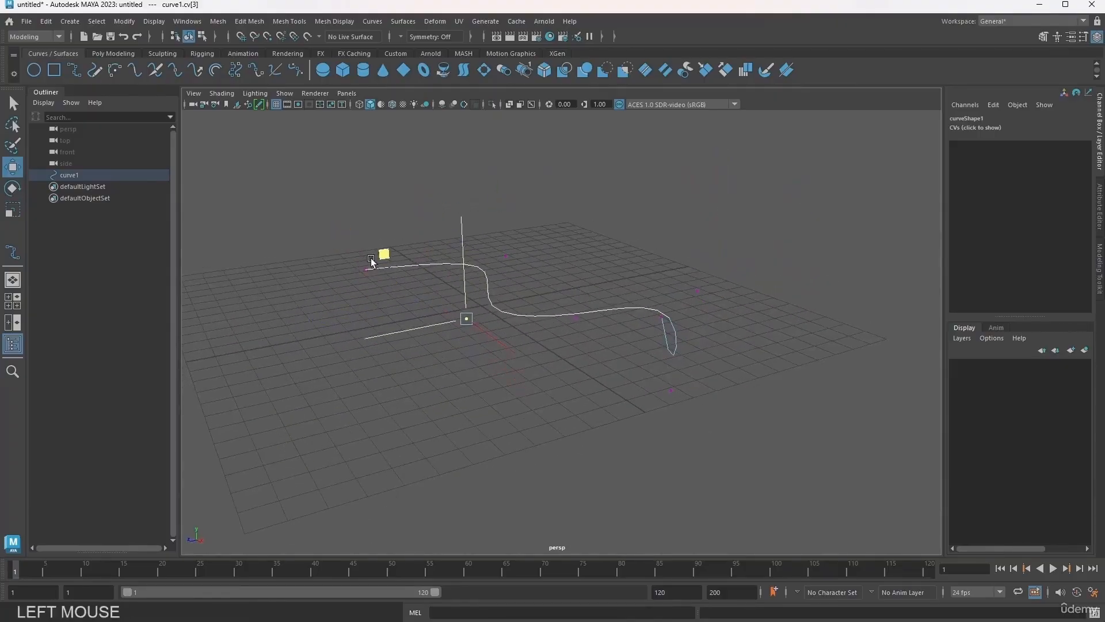
# - Finish reshaping the curve by its opposite end and middle control vertices, and return to Object Mode with nothing selected
pyautogui.moveTo(296, 235); pyautogui.dragTo(380, 306)
pyautogui.moveTo(365, 270); pyautogui.dragTo(462, 290)
pyautogui.moveTo(510, 320); pyautogui.dragTo(484, 320)
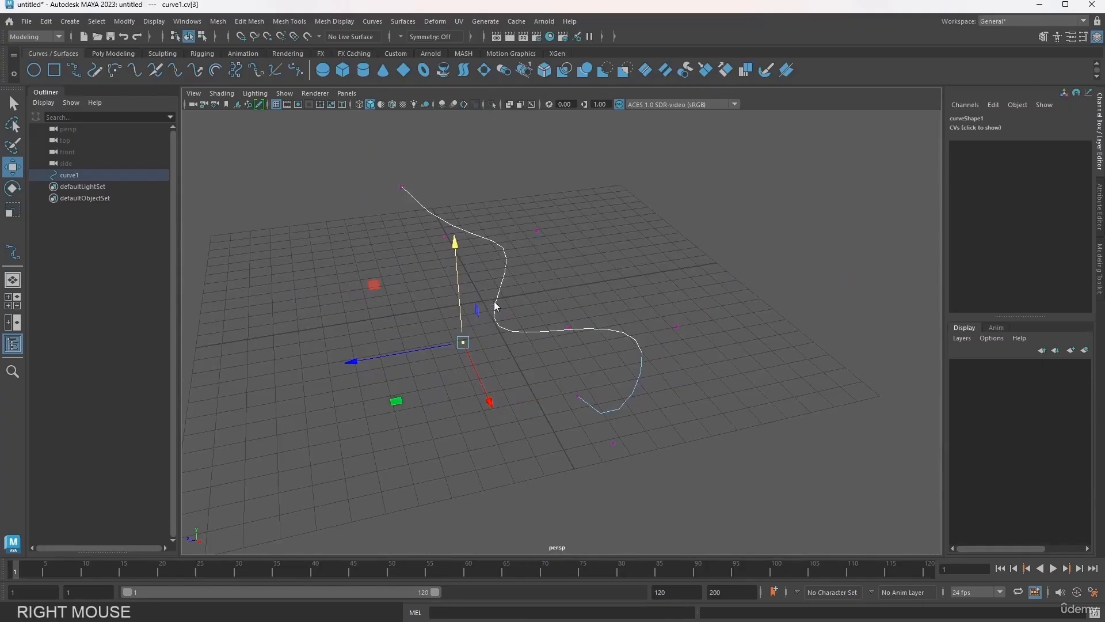
pyautogui.moveTo(496, 305); pyautogui.dragTo(584, 230, button='right')
pyautogui.click(520, 268)
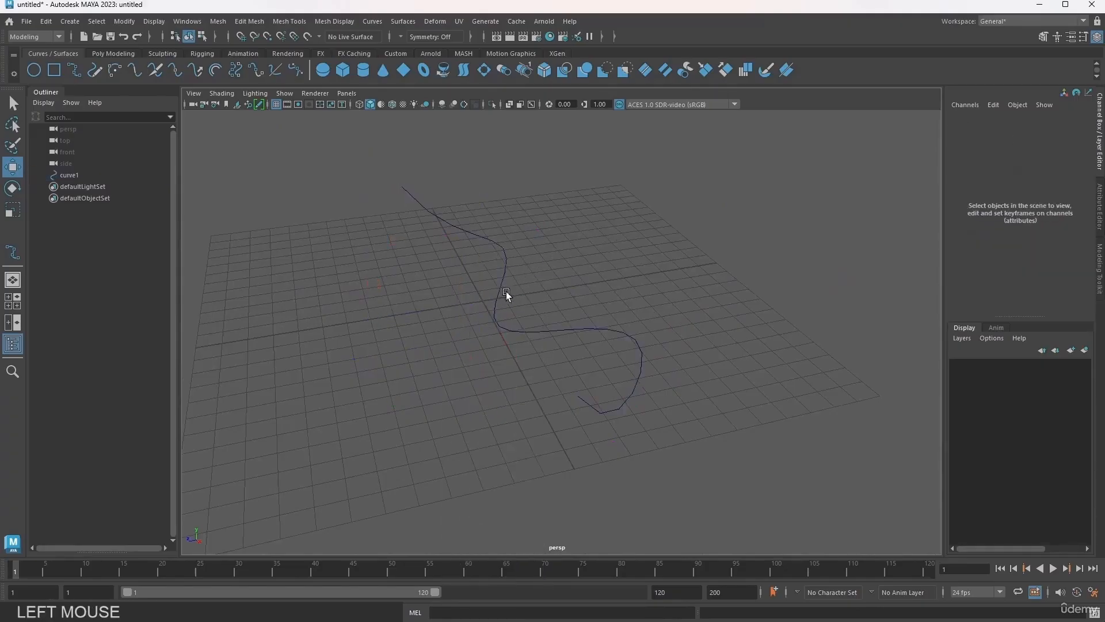
# - Select the reshaped curve and create a sweep mesh along it
pyautogui.keyDown('alt'); pyautogui.moveTo(431, 318); pyautogui.dragTo(491, 333); pyautogui.keyUp('alt')
pyautogui.click(487, 338)
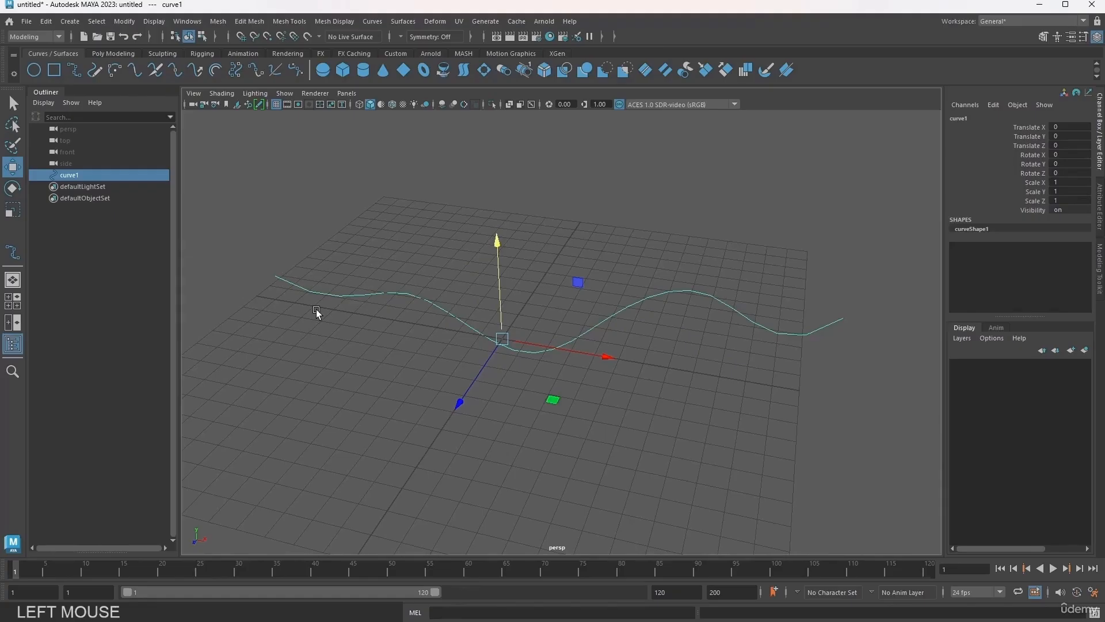
pyautogui.keyDown('alt'); pyautogui.moveTo(367, 312); pyautogui.dragTo(412, 309); pyautogui.keyUp('alt')
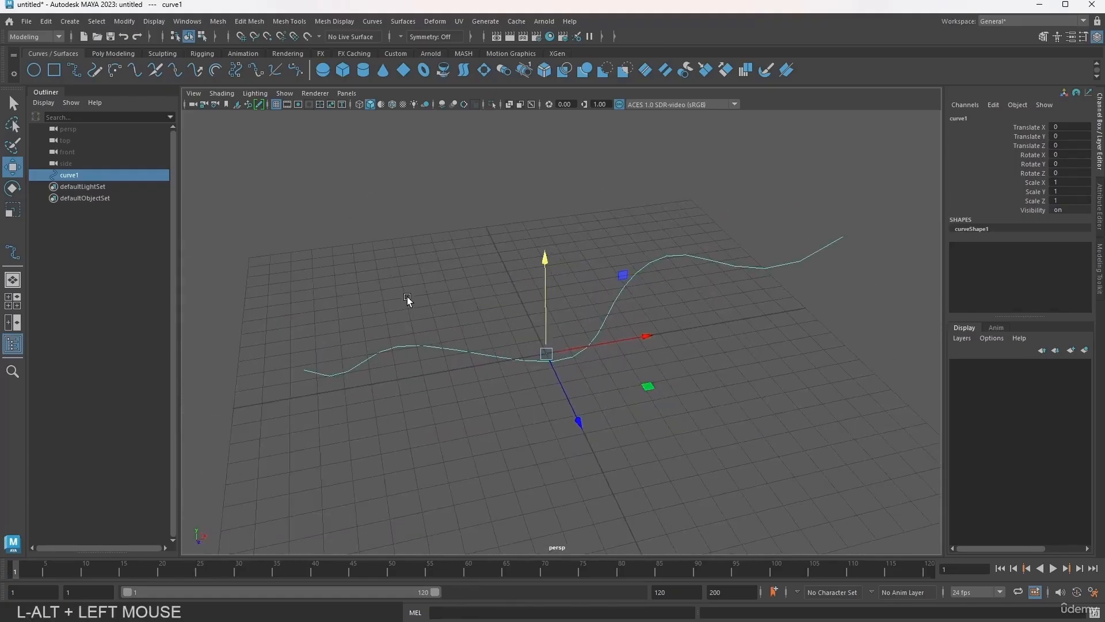
pyautogui.keyDown('alt'); pyautogui.moveTo(415, 305); pyautogui.dragTo(328, 294, button='middle'); pyautogui.keyUp('alt')
pyautogui.click(104, 54)
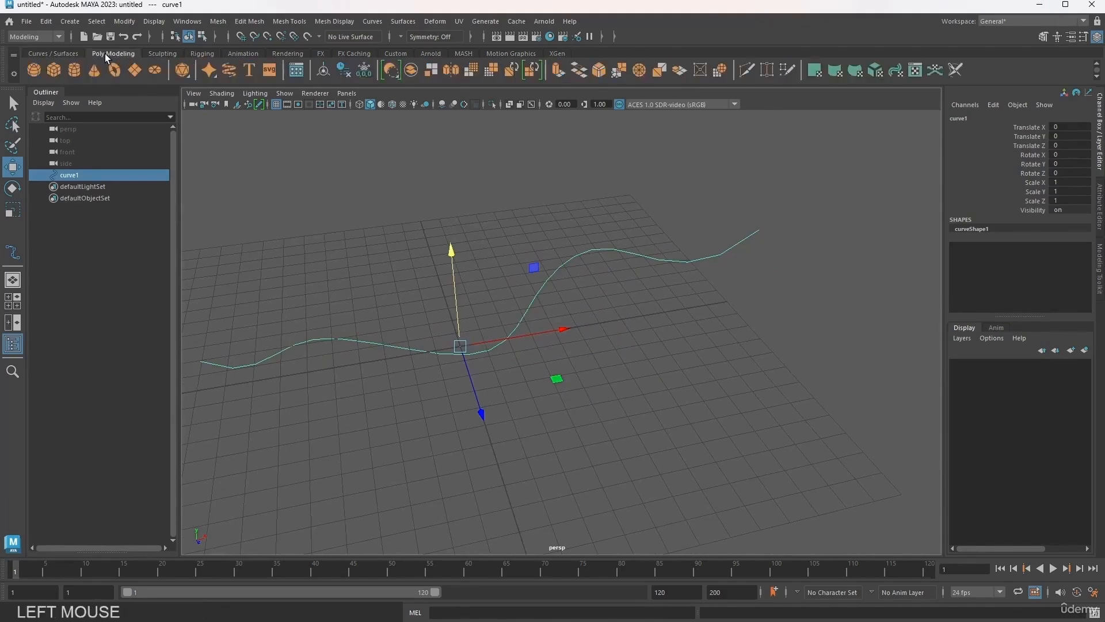
pyautogui.click(230, 73)
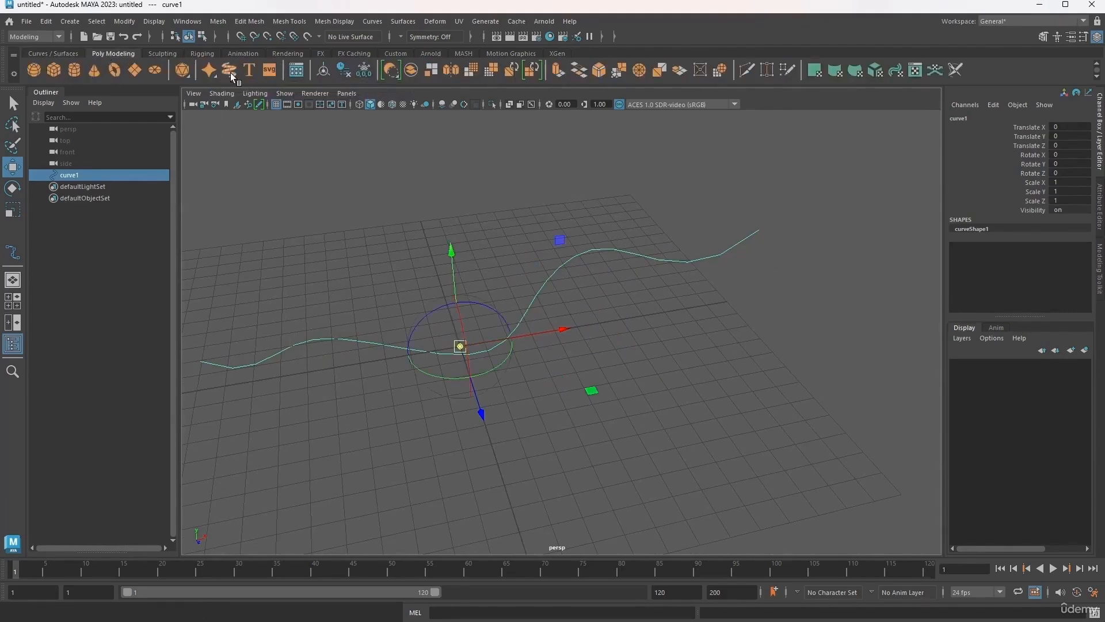
pyautogui.press('w')
pyautogui.click(230, 72)
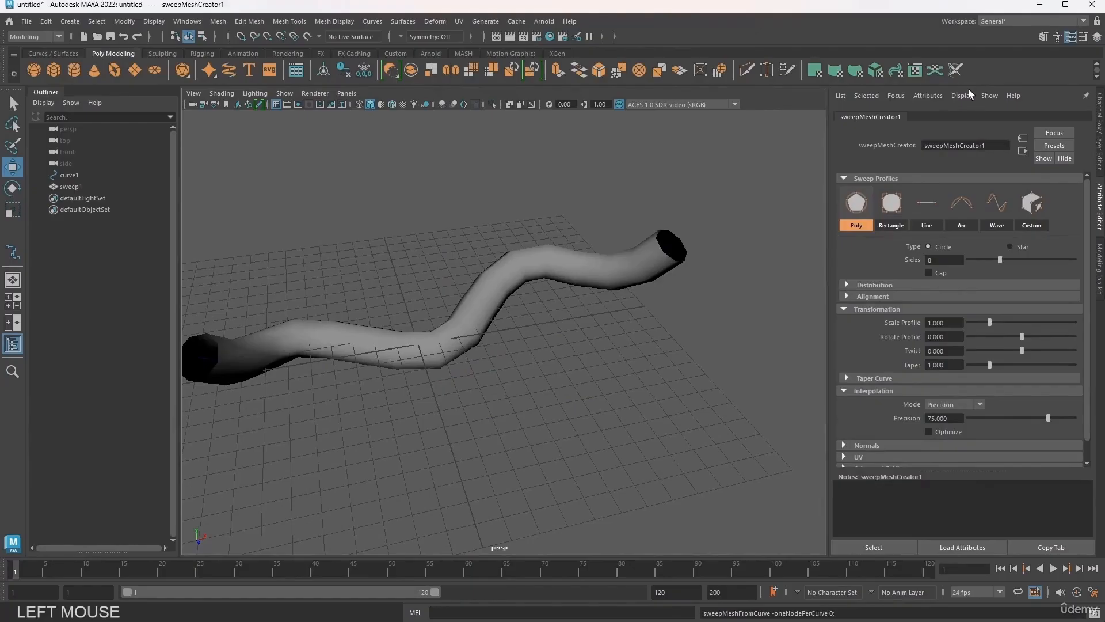
# - Select the sweep mesh and show its sweepMeshCreator1 attributes
pyautogui.keyDown('alt'); pyautogui.moveTo(296, 320); pyautogui.dragTo(397, 347, button='middle'); pyautogui.keyUp('alt')
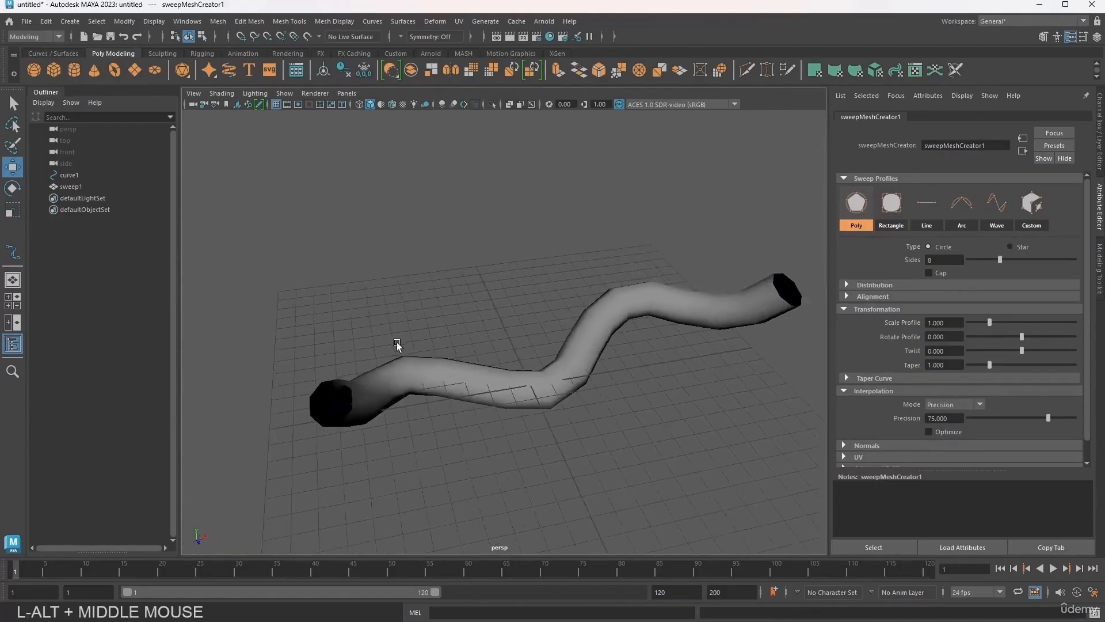
pyautogui.keyDown('alt'); pyautogui.moveTo(397, 348); pyautogui.dragTo(350, 335); pyautogui.keyUp('alt')
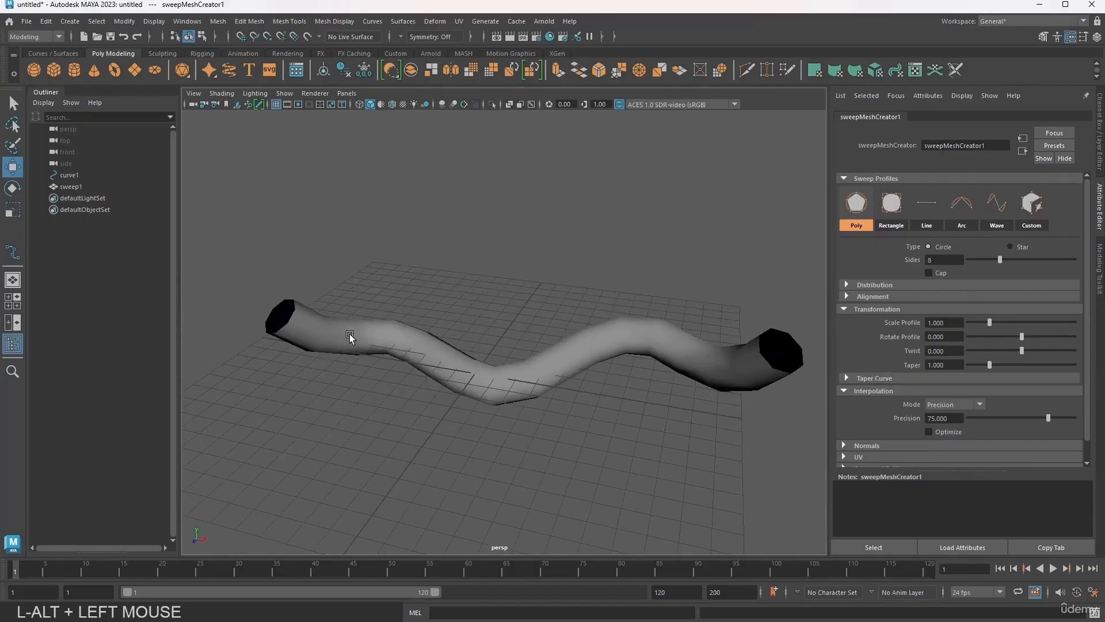
pyautogui.click(350, 336)
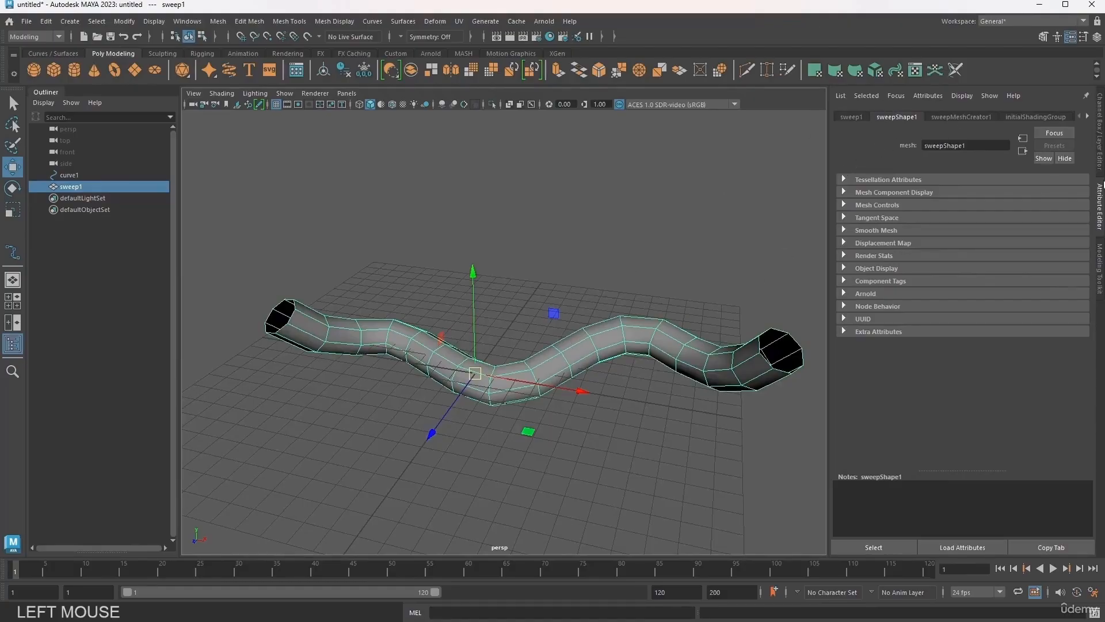
pyautogui.click(604, 276)
pyautogui.click(655, 330)
pyautogui.click(949, 117)
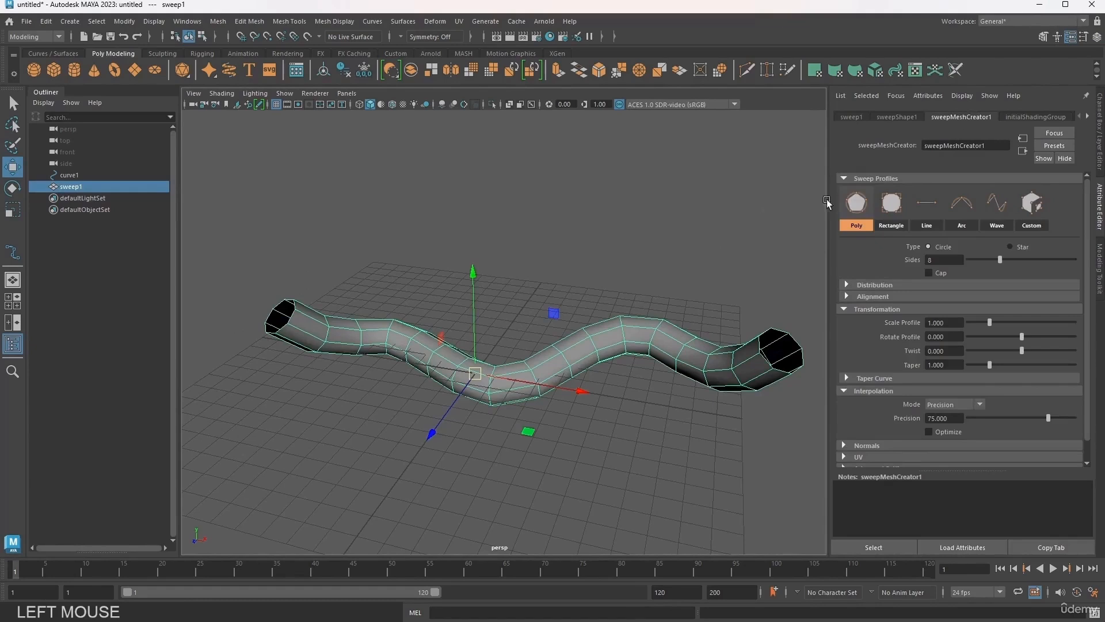
pyautogui.scroll(-1, 936, 115)
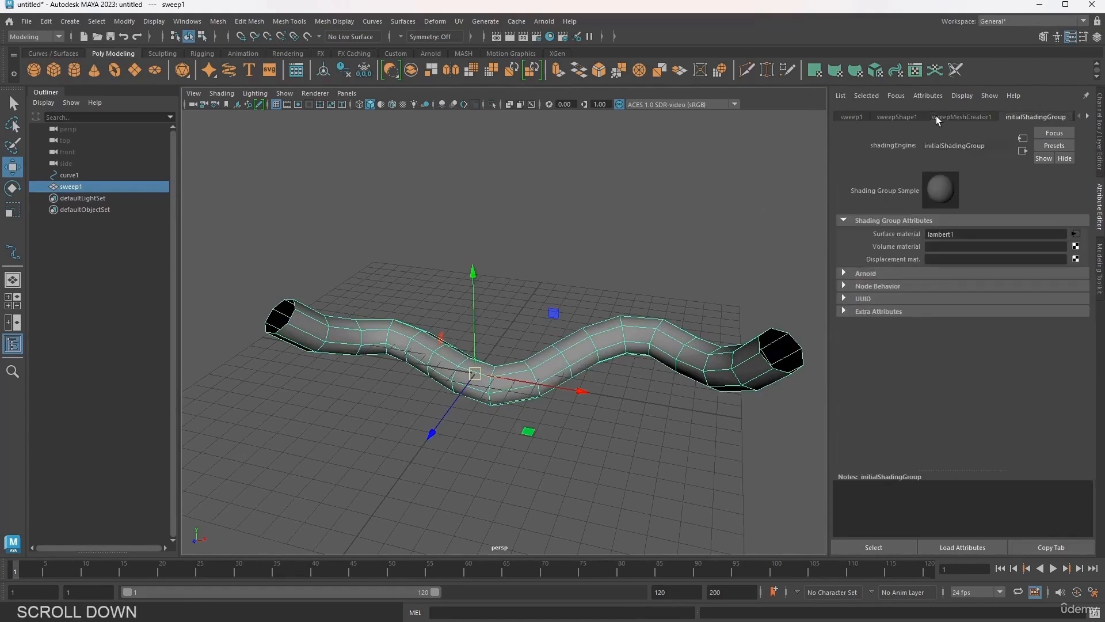
pyautogui.scroll(-1, 937, 115)
pyautogui.scroll(1, 936, 116)
pyautogui.scroll(-1, 936, 116)
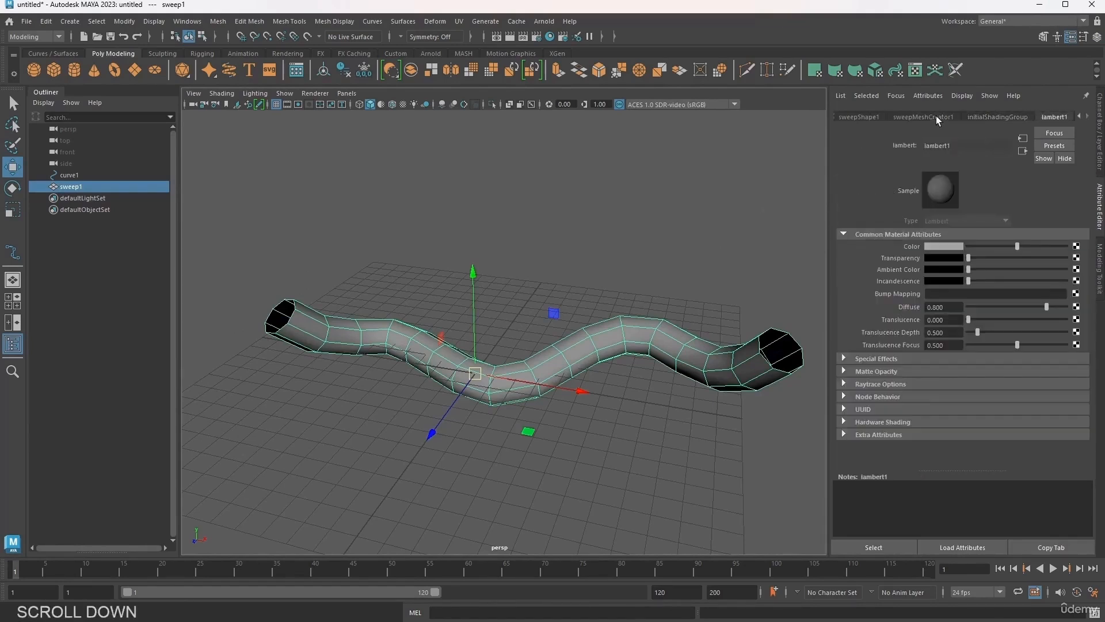
pyautogui.scroll(2, 936, 116)
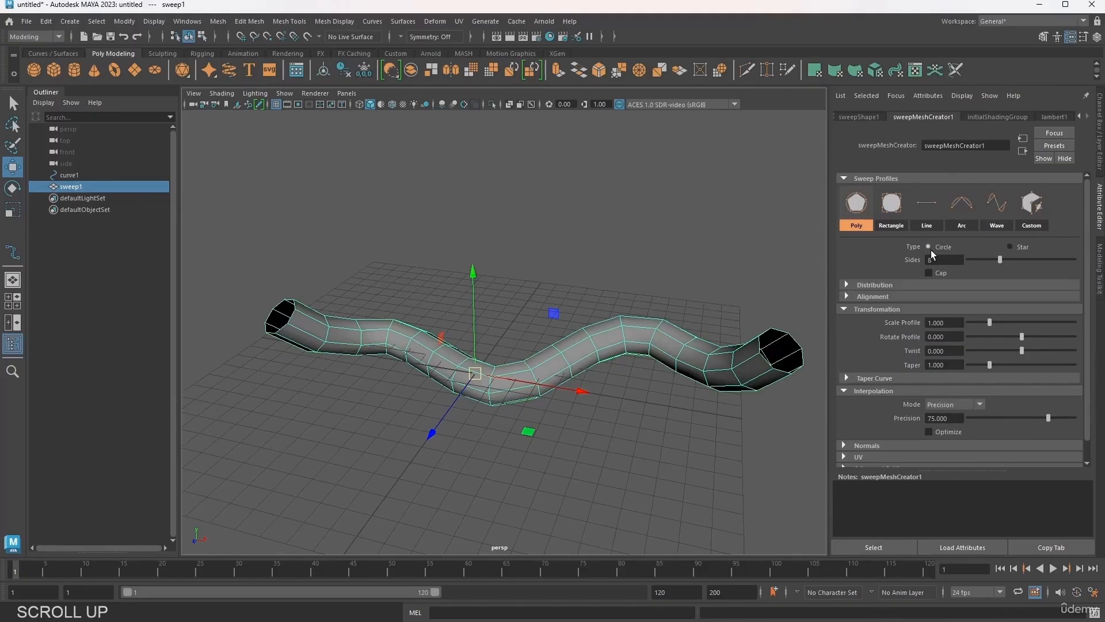
# - Delete the sweep mesh's construction history and undo the deletion
pyautogui.click(342, 76)
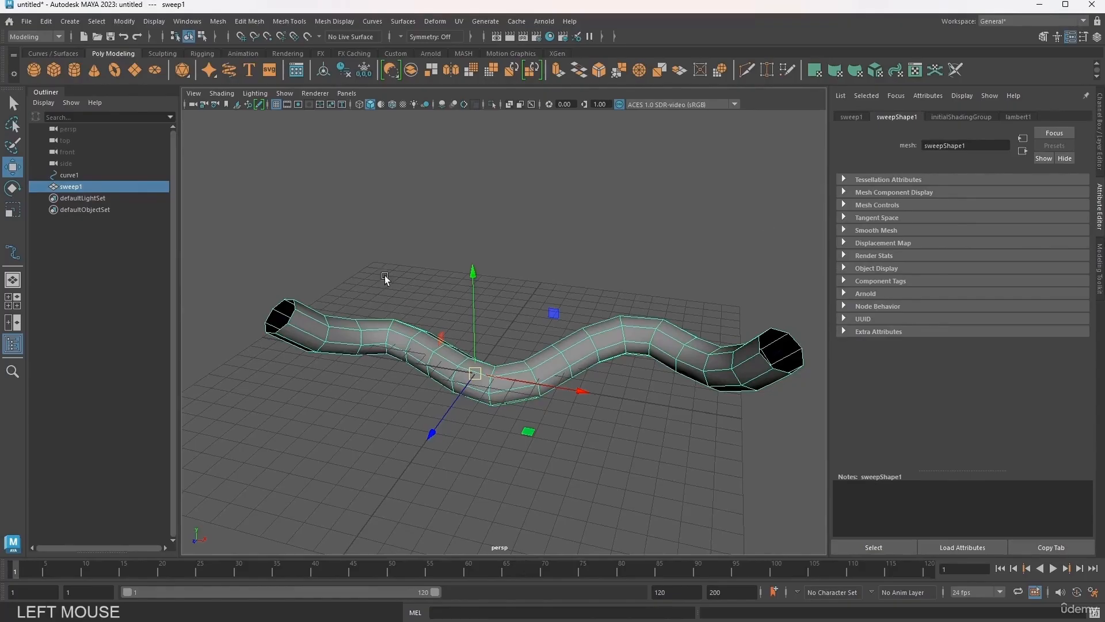
pyautogui.hotkey('ctrl', 'z')
pyautogui.hotkey('ctrl', 'z')
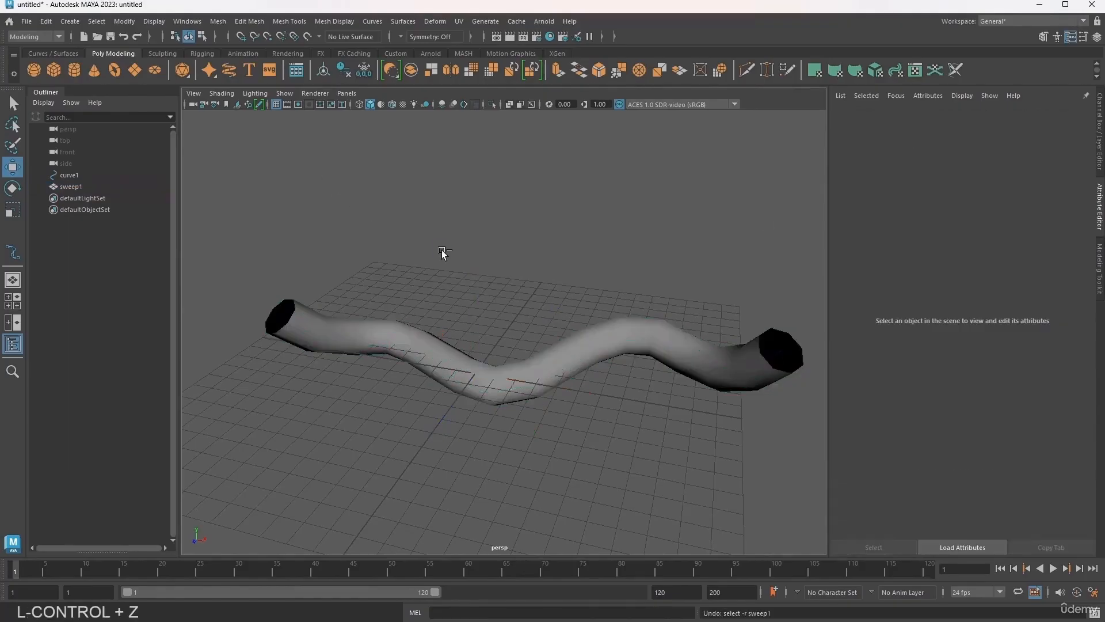
pyautogui.hotkey('ctrl', 'z')
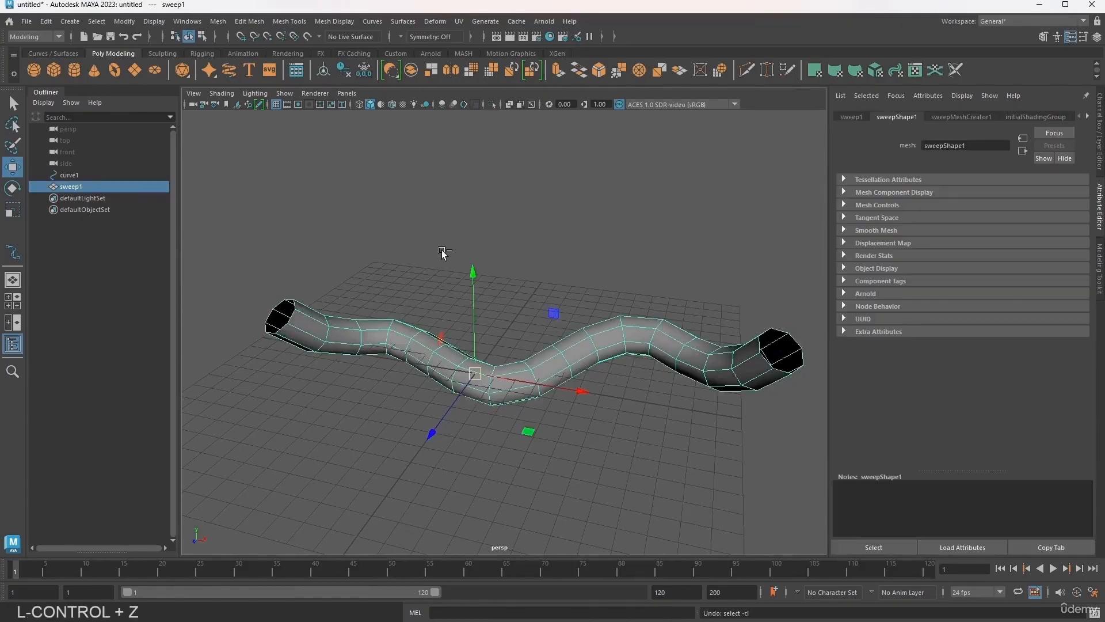
# - Reopen the sweepMeshCreator1 attributes and try the Rectangle, Line, Arc and Wave sweep profiles in turn
pyautogui.click(951, 116)
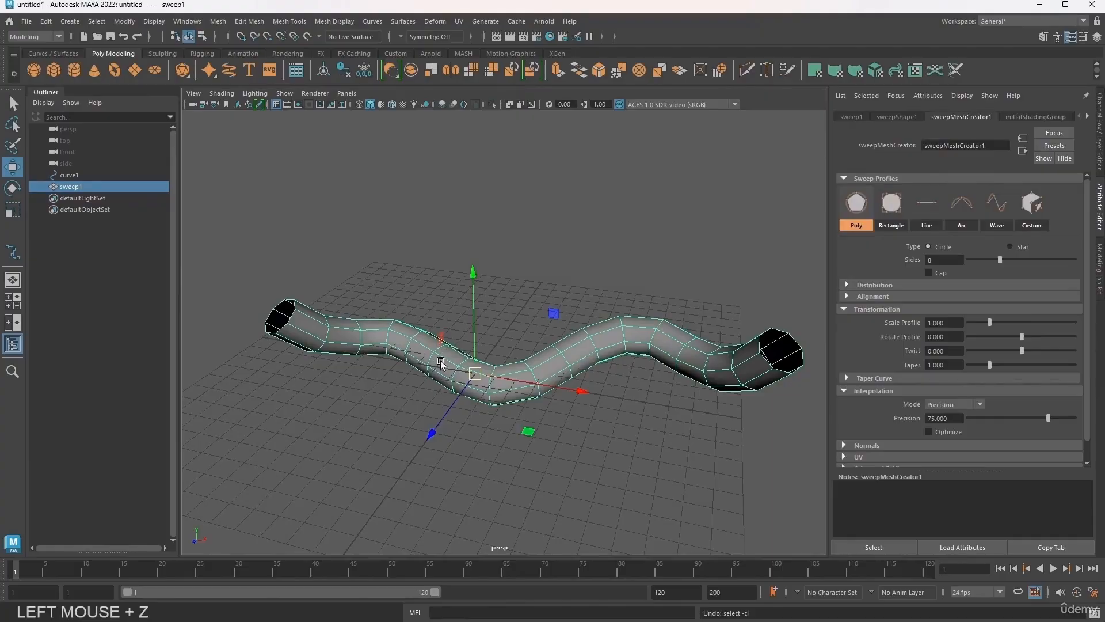
pyautogui.keyDown('alt'); pyautogui.moveTo(580, 244); pyautogui.dragTo(512, 291, button='middle'); pyautogui.keyUp('alt')
pyautogui.keyDown('alt'); pyautogui.moveTo(513, 291); pyautogui.dragTo(535, 306, button='right'); pyautogui.keyUp('alt')
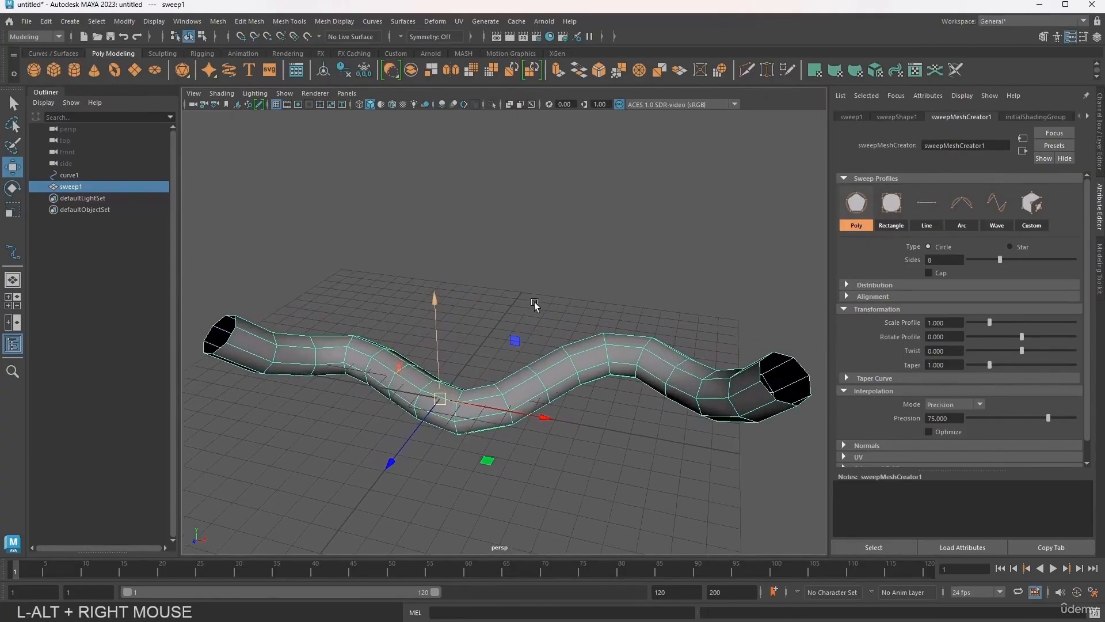
pyautogui.click(881, 201)
pyautogui.keyDown('alt'); pyautogui.moveTo(633, 318); pyautogui.dragTo(501, 314); pyautogui.keyUp('alt')
pyautogui.click(927, 204)
pyautogui.keyDown('alt'); pyautogui.moveTo(437, 375); pyautogui.dragTo(365, 359); pyautogui.keyUp('alt')
pyautogui.click(959, 213)
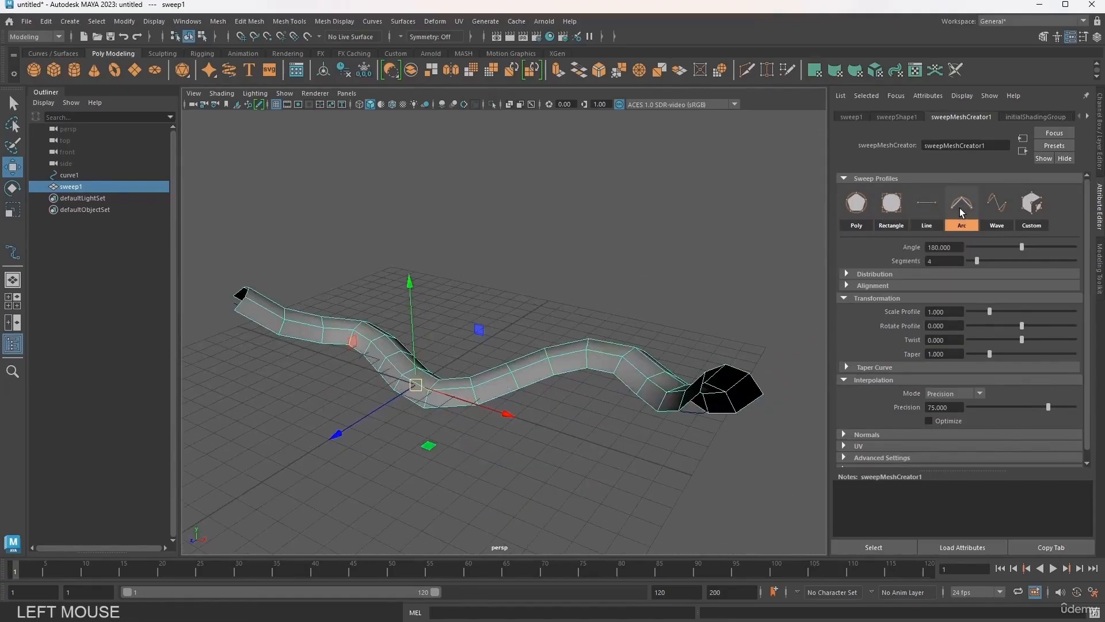
pyautogui.click(997, 205)
pyautogui.keyDown('alt'); pyautogui.moveTo(541, 306); pyautogui.dragTo(494, 320); pyautogui.keyUp('alt')
# - Try the Custom sweep profile, check its Curve Object type choice and cancel the profile selection
pyautogui.click(1032, 204)
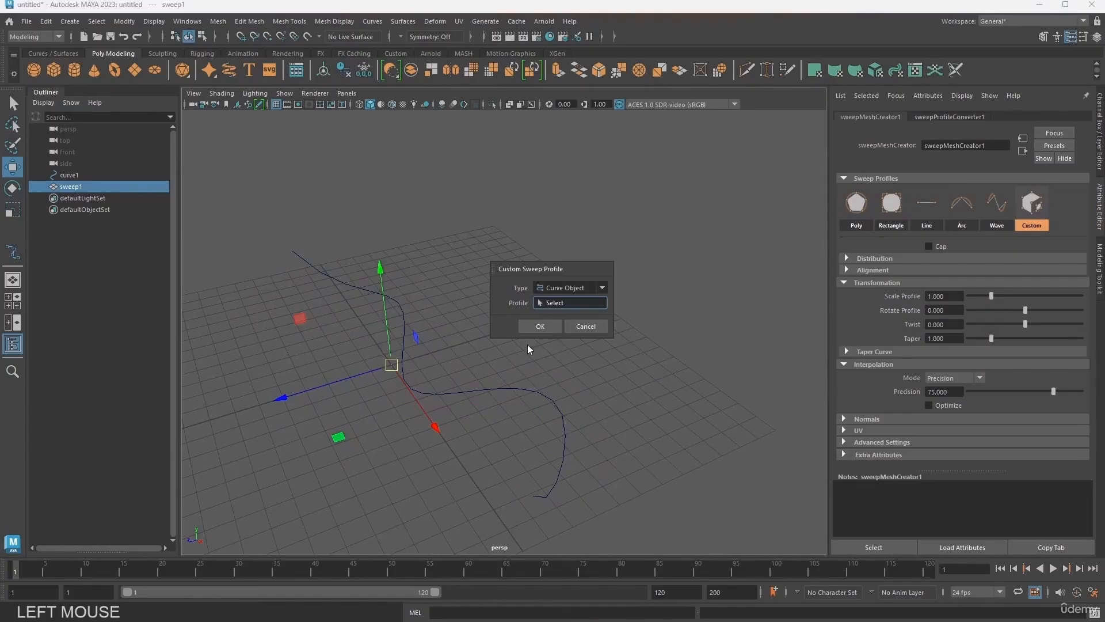
pyautogui.click(578, 289)
pyautogui.click(581, 299)
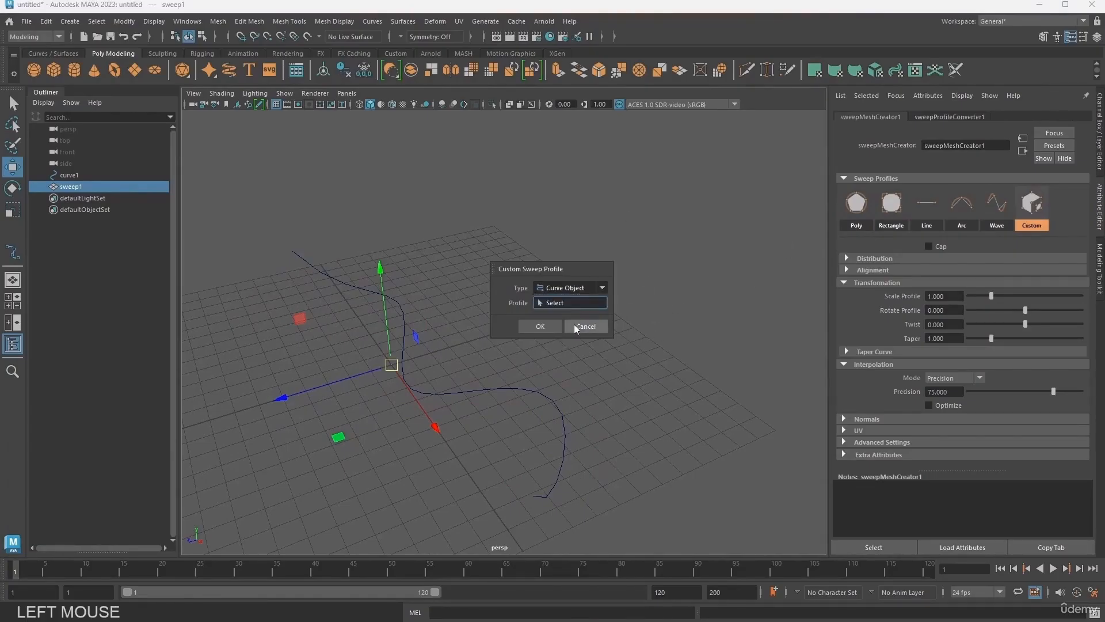
pyautogui.click(585, 326)
# - Compare the Poly, Rectangle, Line and Arc profiles on the sweep mesh again and set the profile to Poly
pyautogui.keyDown('alt'); pyautogui.moveTo(446, 299); pyautogui.dragTo(631, 268); pyautogui.keyUp('alt')
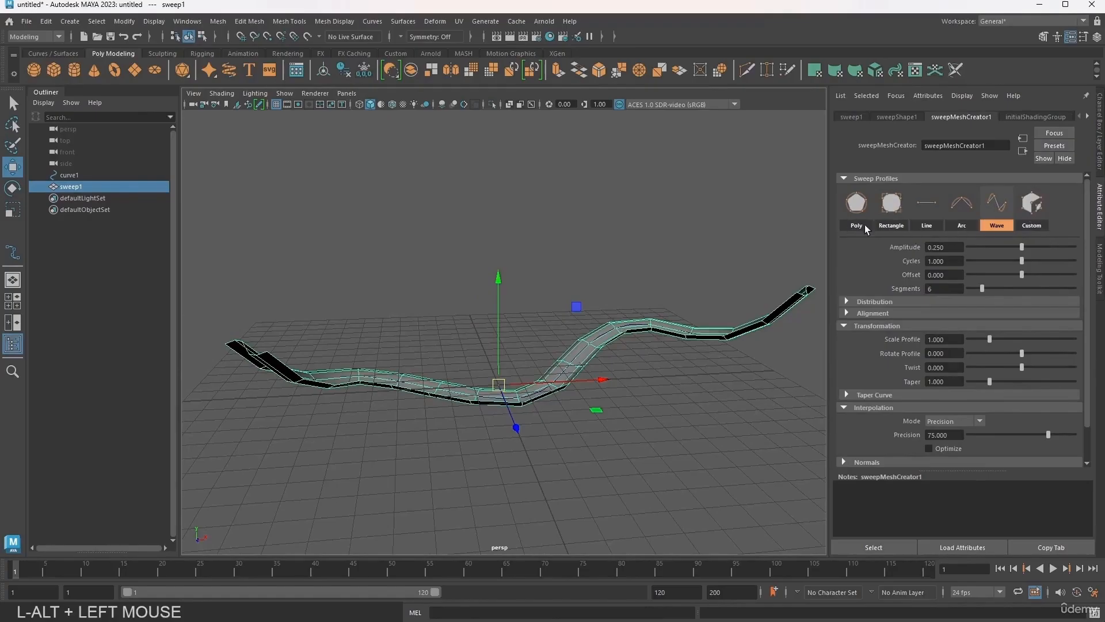
pyautogui.click(856, 211)
pyautogui.click(893, 208)
pyautogui.click(924, 208)
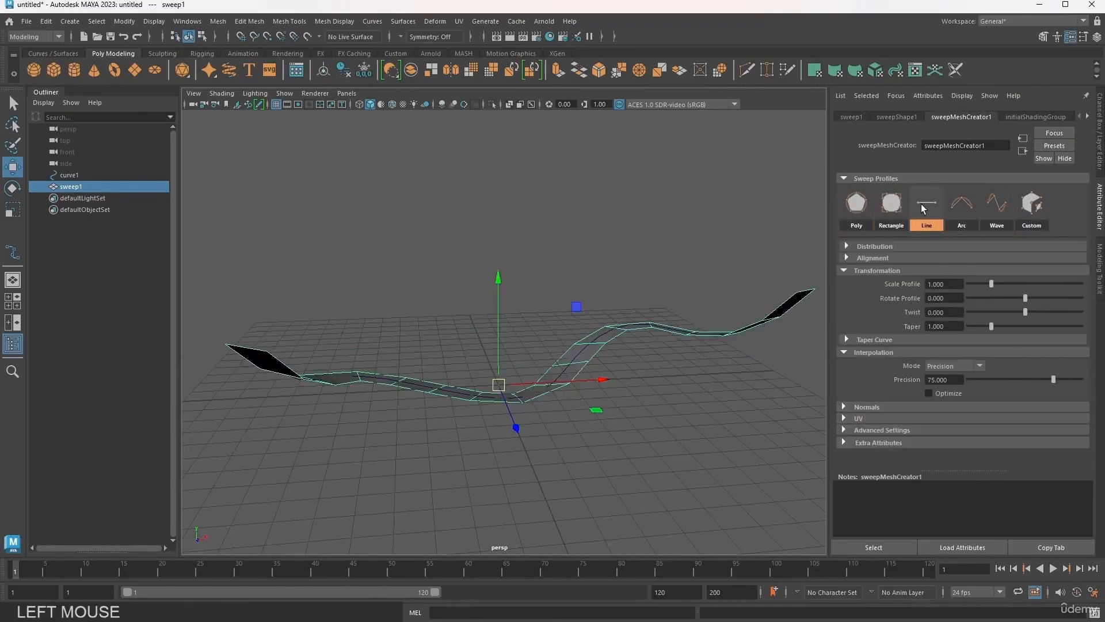
pyautogui.click(961, 207)
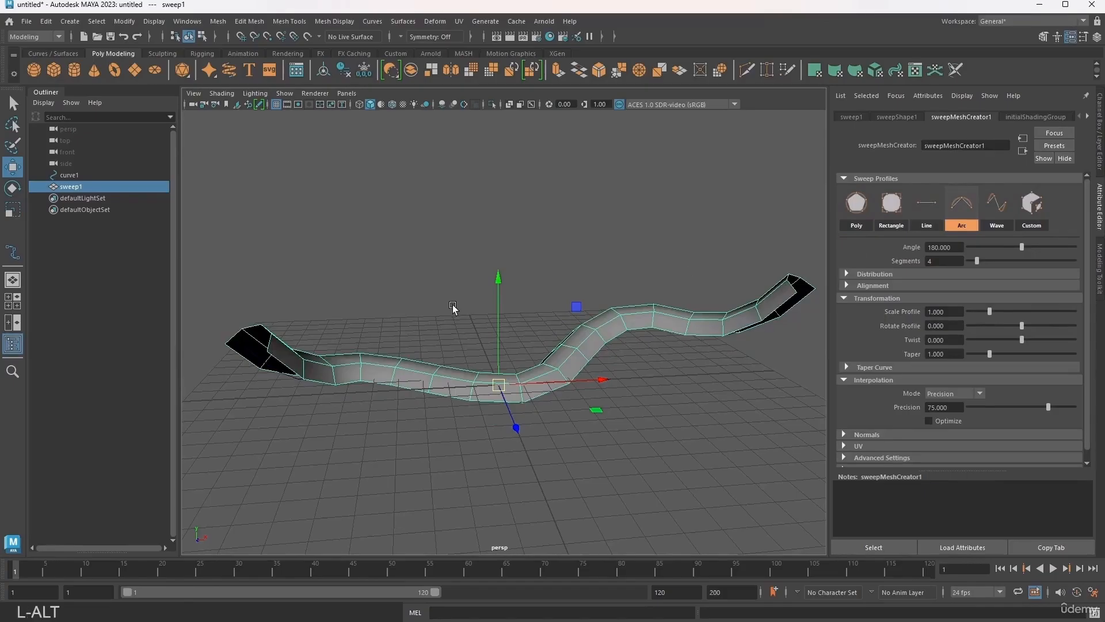
pyautogui.keyDown('alt'); pyautogui.moveTo(469, 300); pyautogui.dragTo(426, 305); pyautogui.keyUp('alt')
pyautogui.click(857, 204)
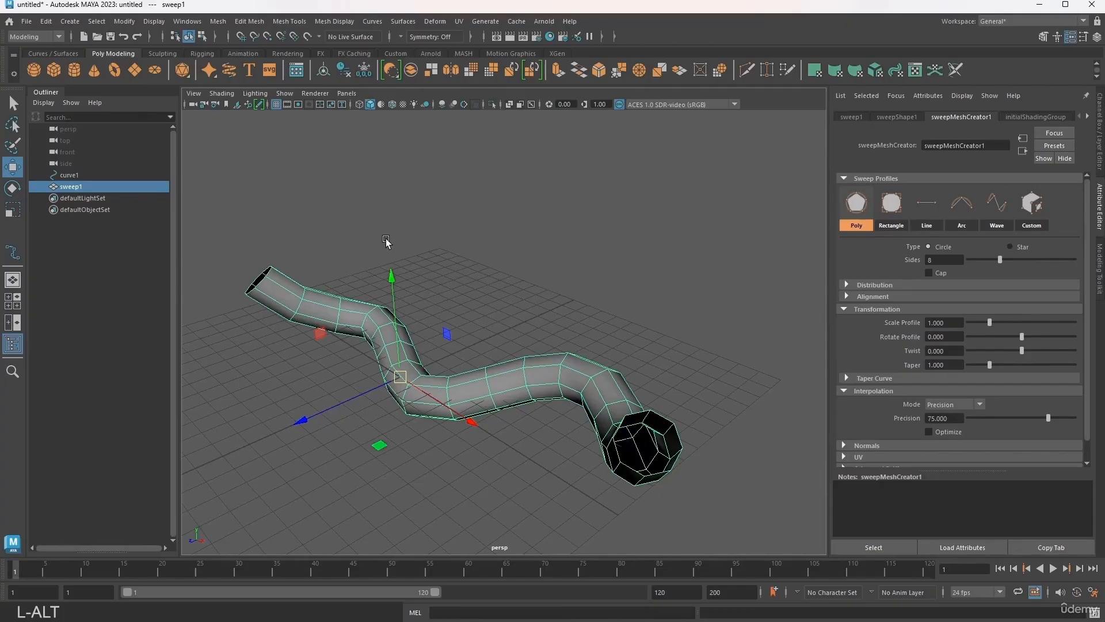
# - Set the Poly sweep profile's number of sides to 13
pyautogui.keyDown('alt'); pyautogui.moveTo(518, 364); pyautogui.dragTo(564, 327); pyautogui.keyUp('alt')
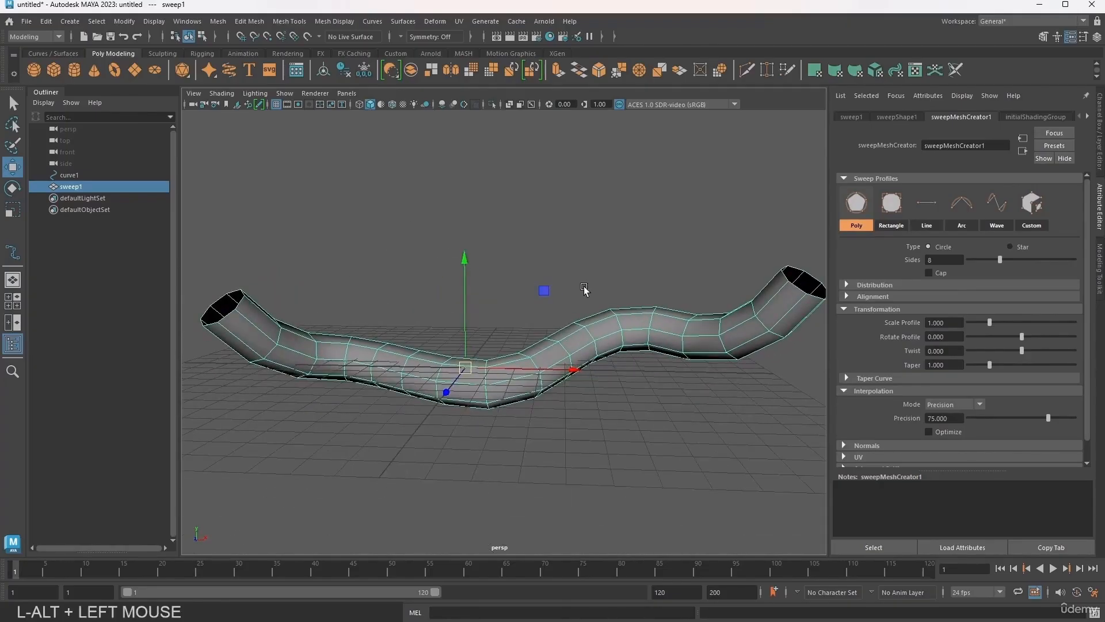
pyautogui.keyDown('alt'); pyautogui.moveTo(565, 327); pyautogui.dragTo(633, 377, button='middle'); pyautogui.keyUp('alt')
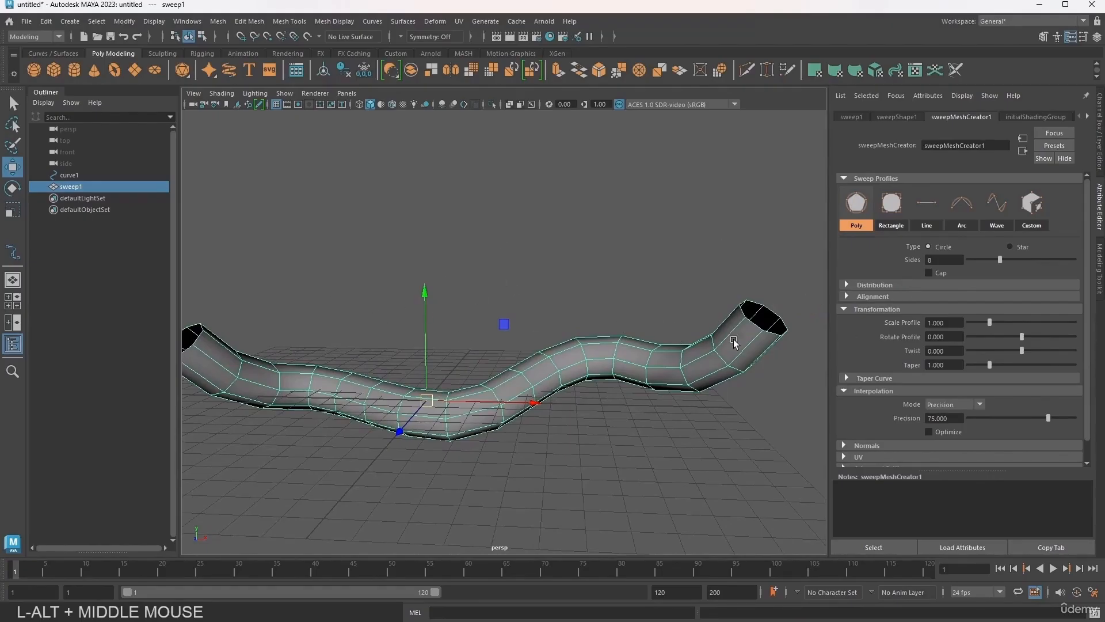
pyautogui.keyDown('alt'); pyautogui.moveTo(542, 315); pyautogui.dragTo(558, 295, button='middle'); pyautogui.keyUp('alt')
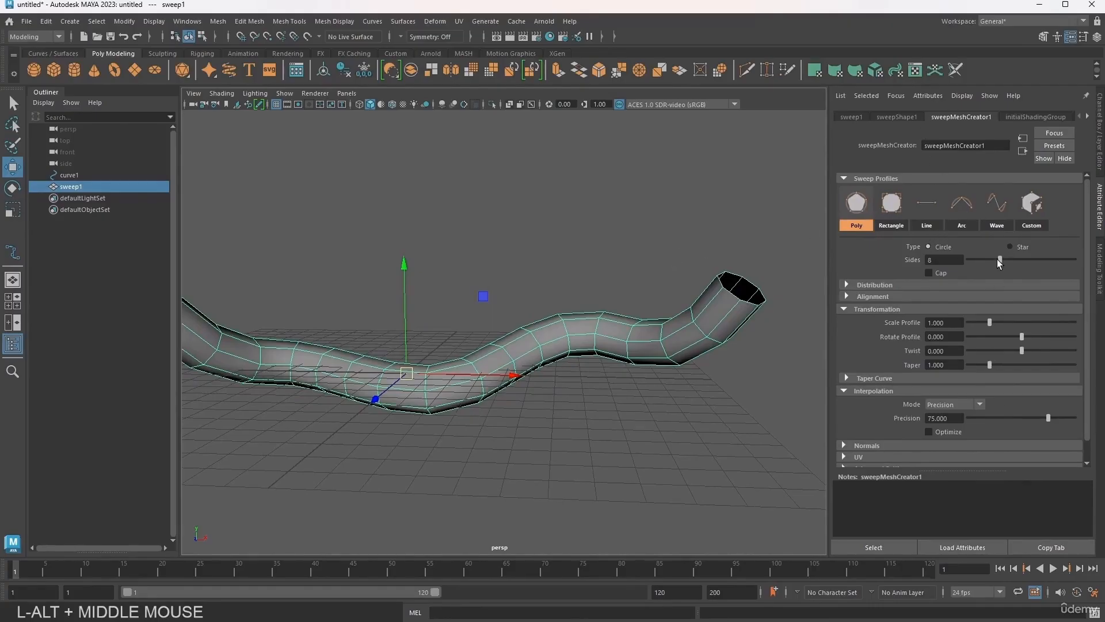
pyautogui.keyDown('alt'); pyautogui.moveTo(766, 282); pyautogui.dragTo(723, 311); pyautogui.keyUp('alt')
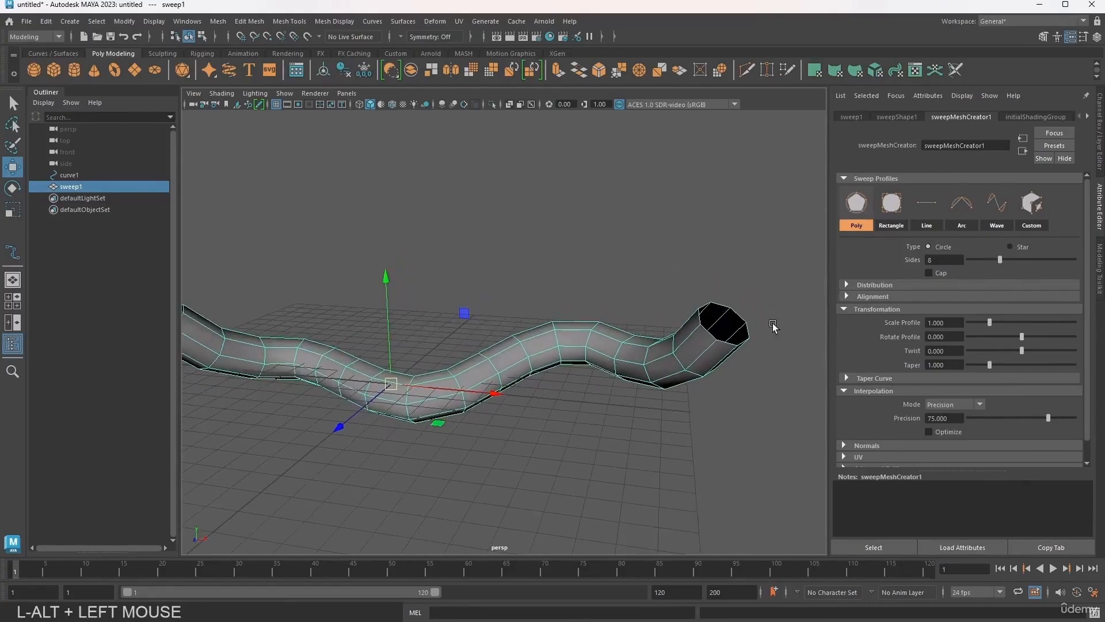
pyautogui.moveTo(1001, 263); pyautogui.dragTo(1031, 280)
pyautogui.keyDown('alt'); pyautogui.moveTo(804, 321); pyautogui.dragTo(737, 341); pyautogui.keyUp('alt')
# - Cap the ends of the sweep mesh, inspect the closed end and turn the cap off again
pyautogui.click(928, 274)
pyautogui.keyDown('alt'); pyautogui.moveTo(551, 414); pyautogui.dragTo(412, 328); pyautogui.keyUp('alt')
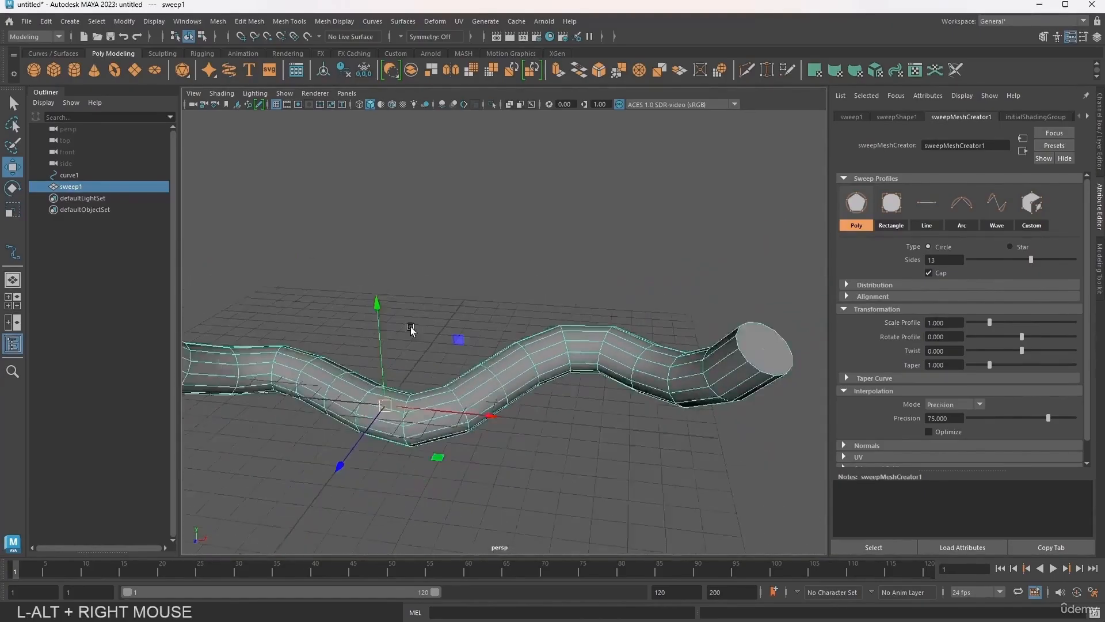
pyautogui.keyDown('alt'); pyautogui.moveTo(412, 328); pyautogui.dragTo(363, 328, button='right'); pyautogui.keyUp('alt')
pyautogui.keyDown('alt'); pyautogui.moveTo(751, 333); pyautogui.dragTo(677, 334, button='middle'); pyautogui.keyUp('alt')
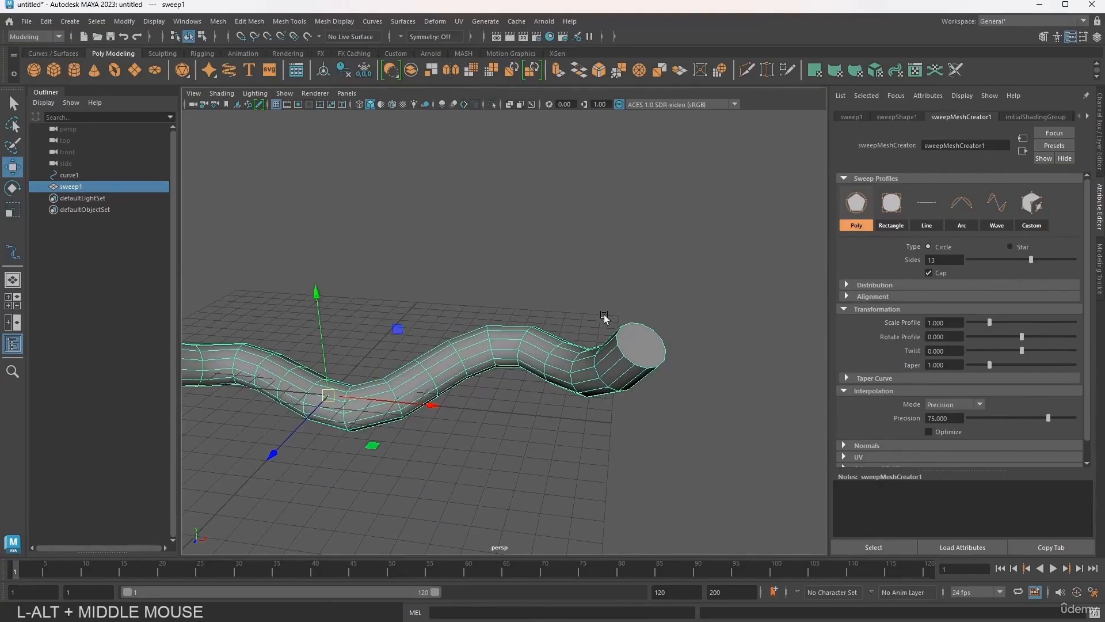
pyautogui.keyDown('alt'); pyautogui.moveTo(605, 316); pyautogui.dragTo(609, 318, button='right'); pyautogui.keyUp('alt')
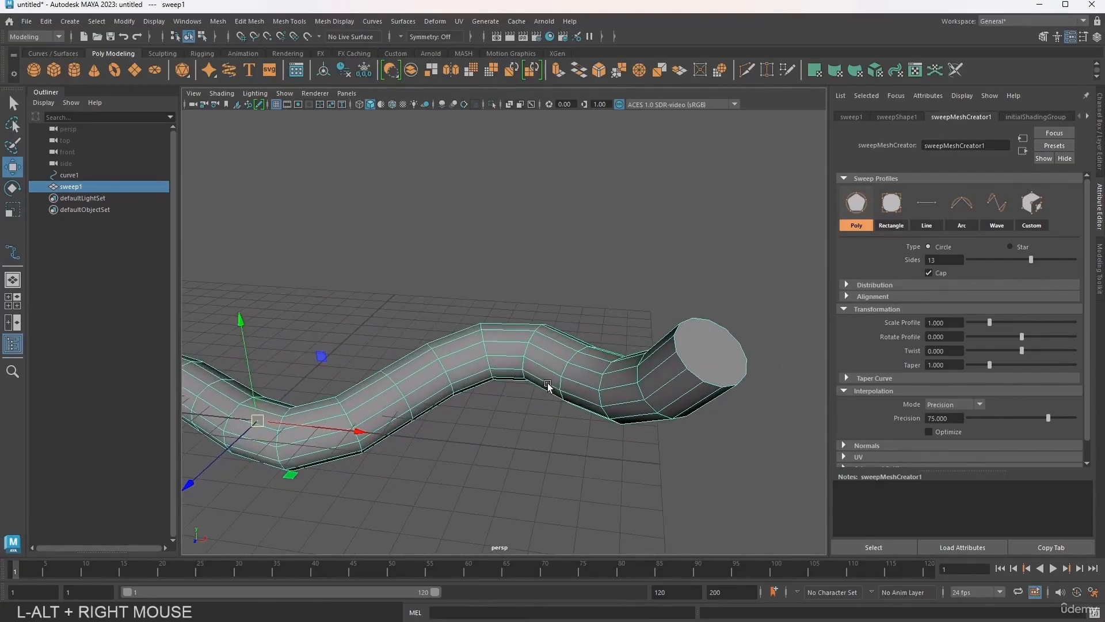
pyautogui.click(928, 272)
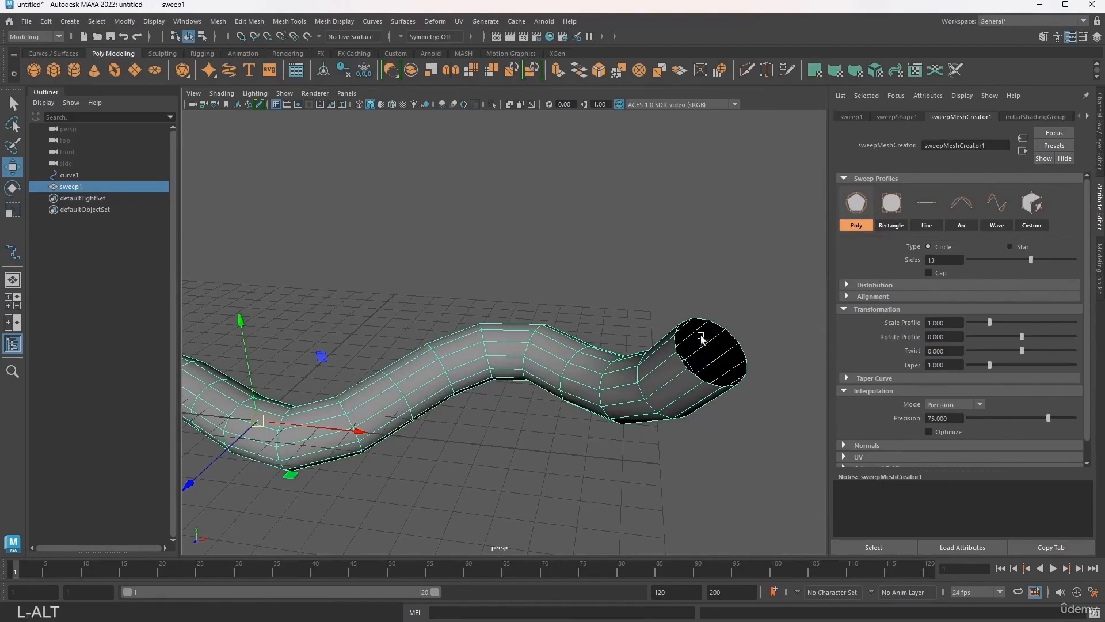
pyautogui.keyDown('alt'); pyautogui.moveTo(569, 314); pyautogui.dragTo(557, 277, button='middle'); pyautogui.keyUp('alt')
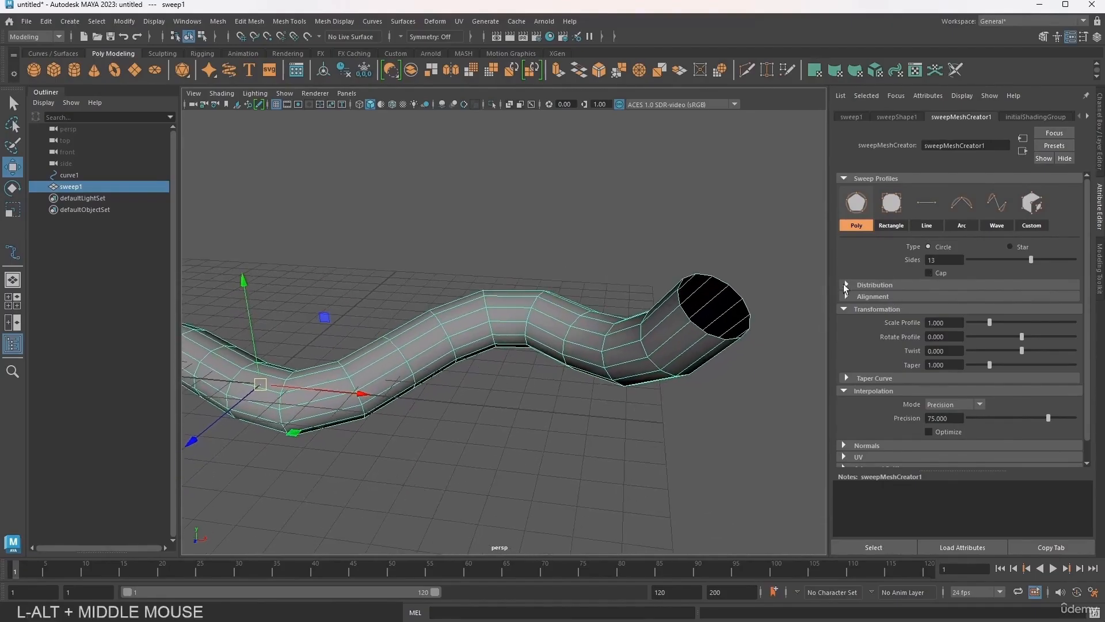
# - Set the profile's sides to 11 and try the Star type before returning it to Circle
pyautogui.click(846, 285)
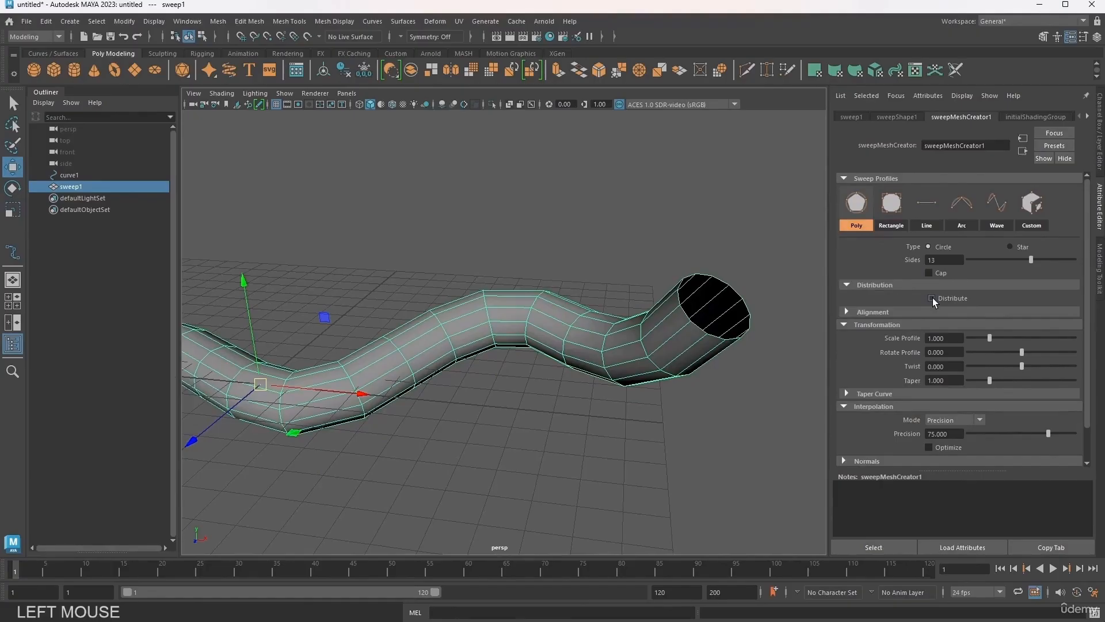
pyautogui.moveTo(1010, 258); pyautogui.dragTo(1019, 255)
pyautogui.click(1010, 246)
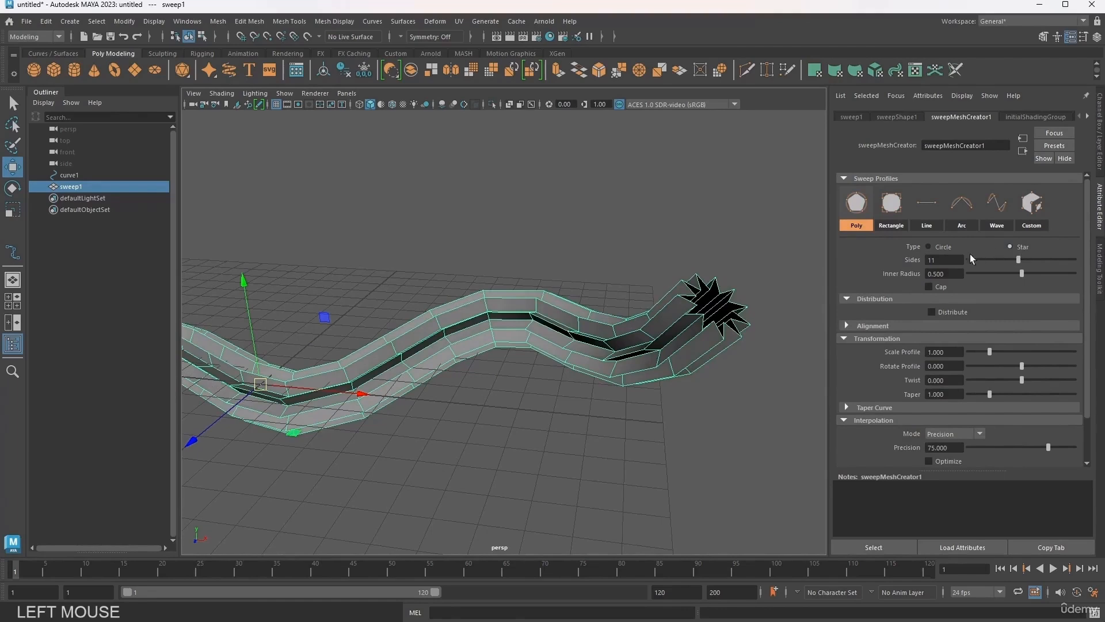
pyautogui.click(930, 246)
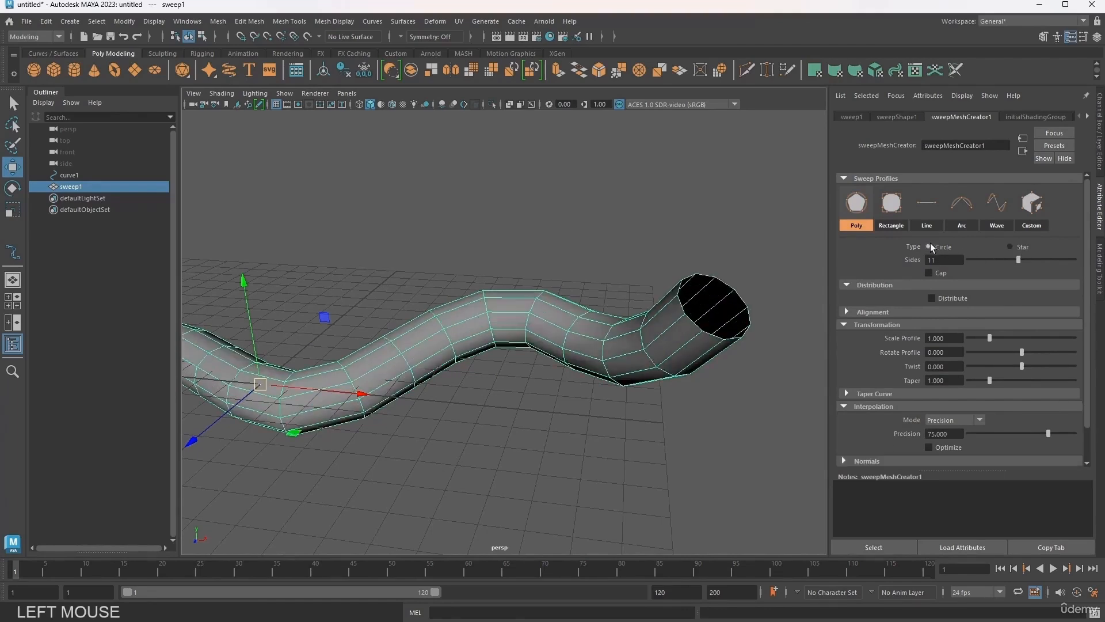
# - Enable Distribute on the sweep mesh with Radial distribution and inspect the bundled tubes
pyautogui.click(933, 298)
pyautogui.keyDown('alt'); pyautogui.moveTo(302, 344); pyautogui.dragTo(391, 408); pyautogui.keyUp('alt')
pyautogui.keyDown('alt'); pyautogui.moveTo(391, 407); pyautogui.dragTo(367, 401, button='right'); pyautogui.keyUp('alt')
pyautogui.keyDown('alt'); pyautogui.moveTo(367, 402); pyautogui.dragTo(338, 400); pyautogui.keyUp('alt')
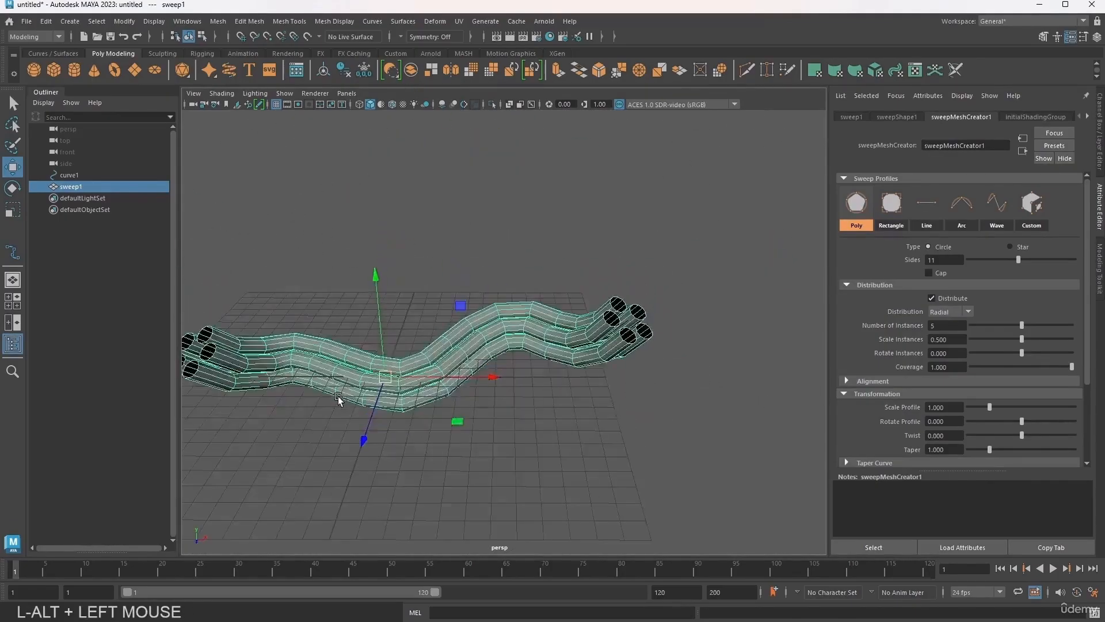
pyautogui.keyDown('alt'); pyautogui.moveTo(338, 400); pyautogui.dragTo(453, 406, button='right'); pyautogui.keyUp('alt')
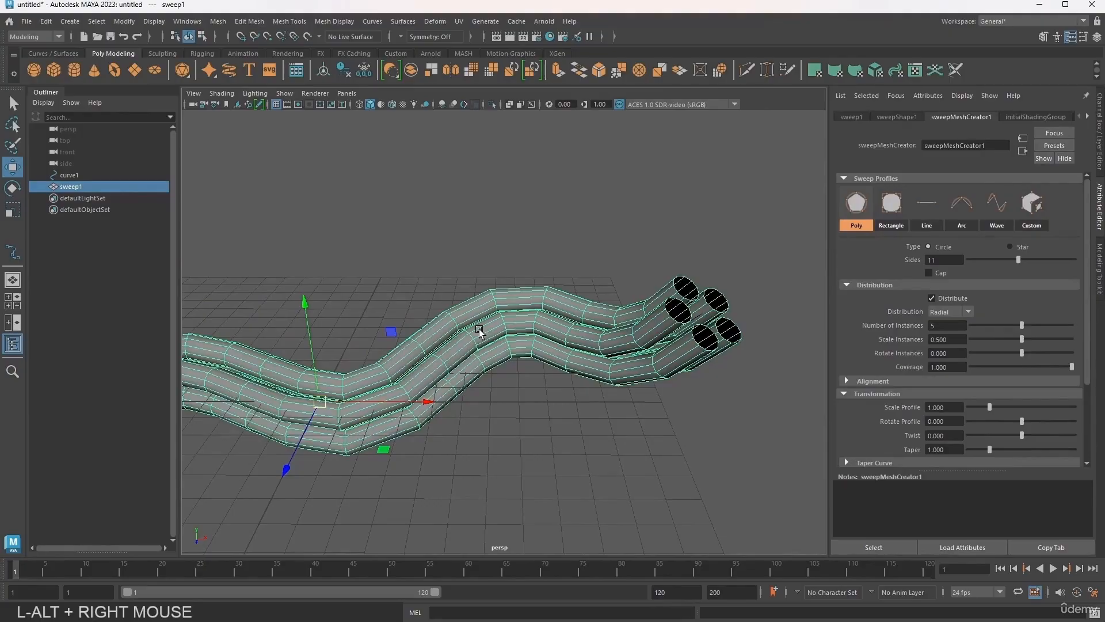
pyautogui.keyDown('alt'); pyautogui.moveTo(480, 333); pyautogui.dragTo(526, 323, button='middle'); pyautogui.keyUp('alt')
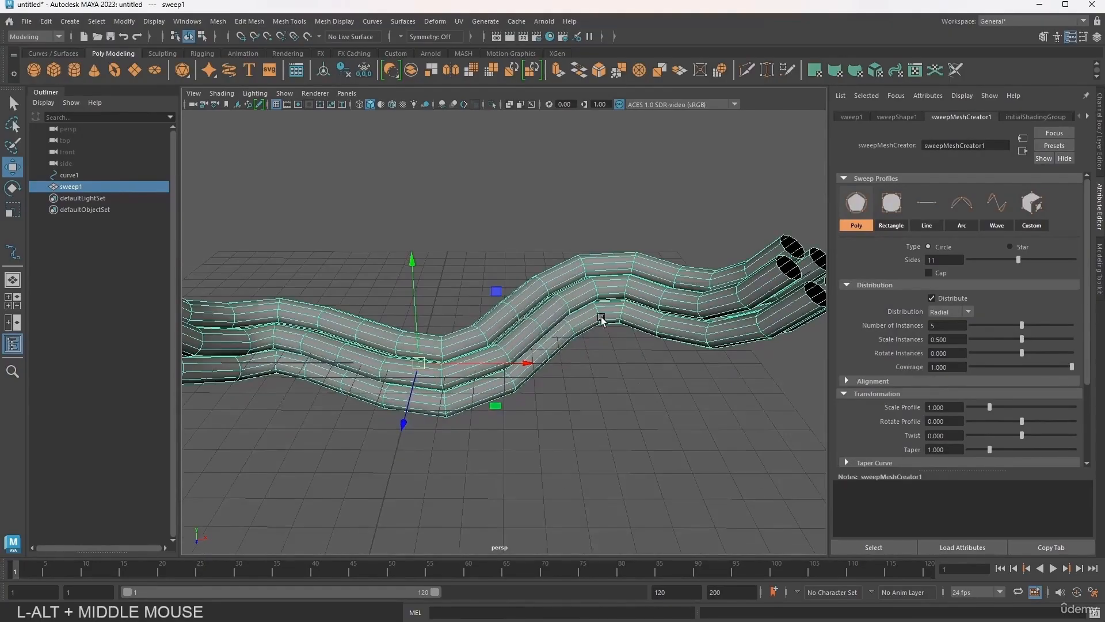
pyautogui.moveTo(599, 318)
pyautogui.keyDown('alt'); pyautogui.mouseDown()
pyautogui.moveTo(585, 320)
pyautogui.moveTo(598, 316)
pyautogui.mouseUp(); pyautogui.keyUp('alt')
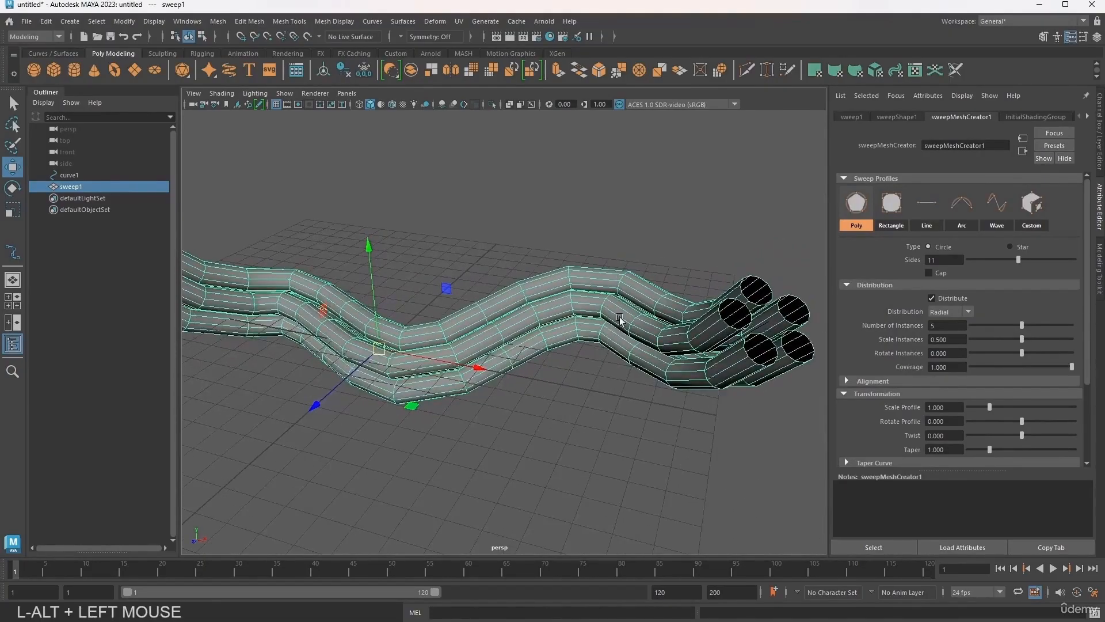
pyautogui.keyDown('alt'); pyautogui.moveTo(620, 321); pyautogui.dragTo(564, 314, button='middle'); pyautogui.keyUp('alt')
# - Try different numbers of distributed instances, including 7, and return the count to 5
pyautogui.moveTo(1022, 325)
pyautogui.mouseDown()
pyautogui.moveTo(1059, 333)
pyautogui.moveTo(1006, 336)
pyautogui.mouseUp()
pyautogui.keyDown('alt'); pyautogui.moveTo(564, 287); pyautogui.dragTo(639, 270, button='right'); pyautogui.keyUp('alt')
pyautogui.keyDown('alt'); pyautogui.moveTo(633, 271); pyautogui.dragTo(518, 369, button='middle'); pyautogui.keyUp('alt')
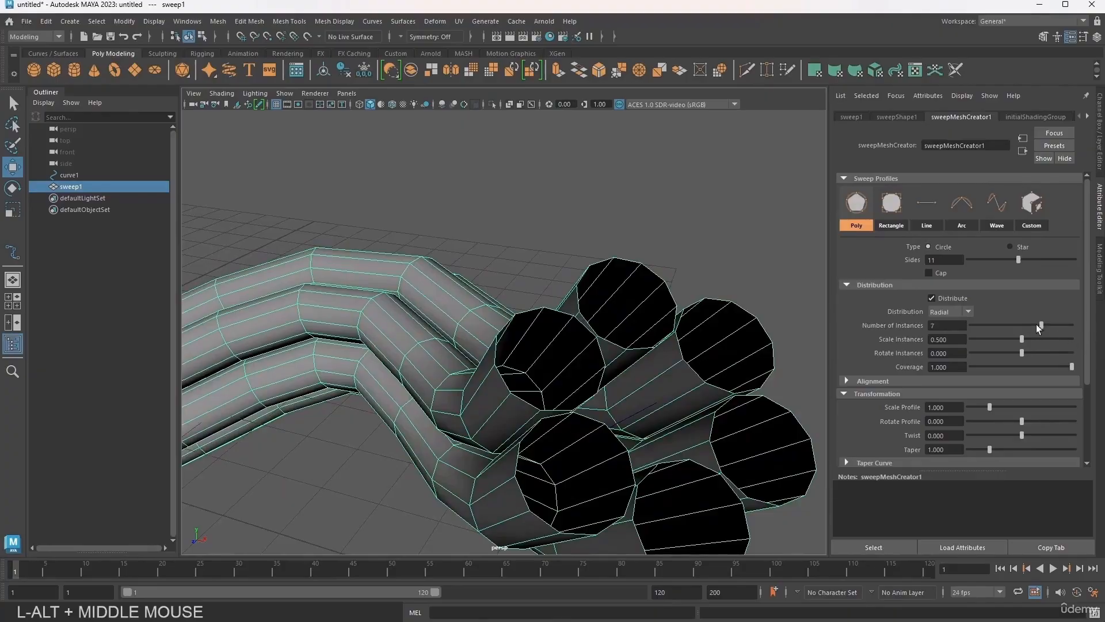
pyautogui.moveTo(1036, 324); pyautogui.dragTo(1015, 335)
pyautogui.keyDown('alt'); pyautogui.moveTo(621, 339); pyautogui.dragTo(322, 386, button='right'); pyautogui.keyUp('alt')
pyautogui.keyDown('alt'); pyautogui.moveTo(288, 389); pyautogui.dragTo(365, 354, button='middle'); pyautogui.keyUp('alt')
pyautogui.keyDown('alt'); pyautogui.moveTo(369, 354); pyautogui.dragTo(564, 344, button='right'); pyautogui.keyUp('alt')
# - Try a Scale Instances value of 0.105, a different Rotate Instances value and a Coverage of 0, undoing each change
pyautogui.moveTo(1022, 338); pyautogui.dragTo(982, 341)
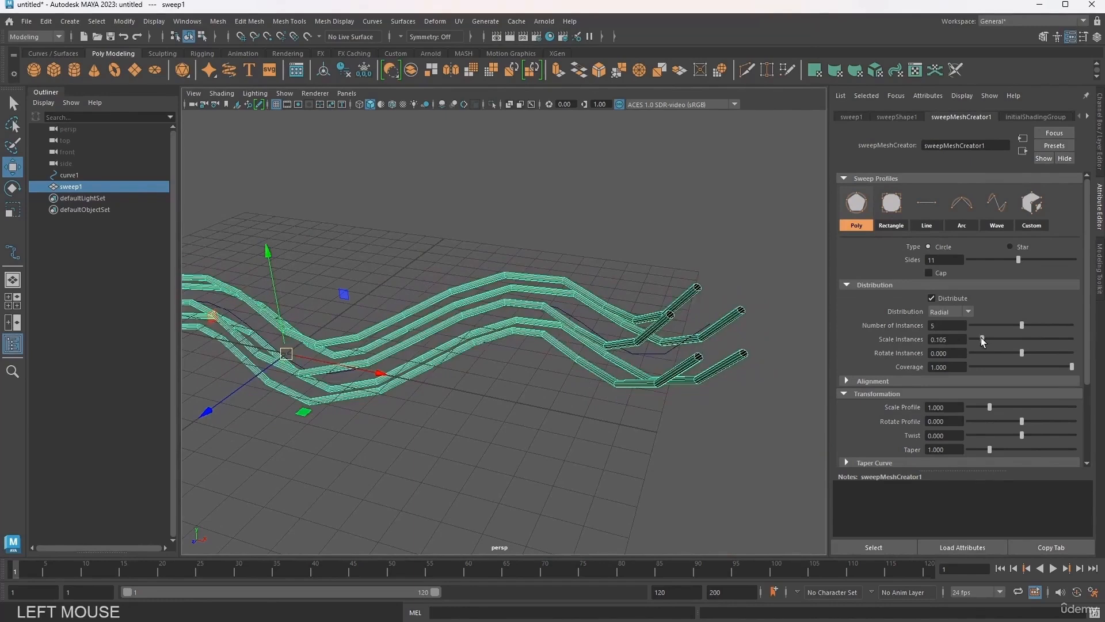
pyautogui.hotkey('ctrl', 'z')
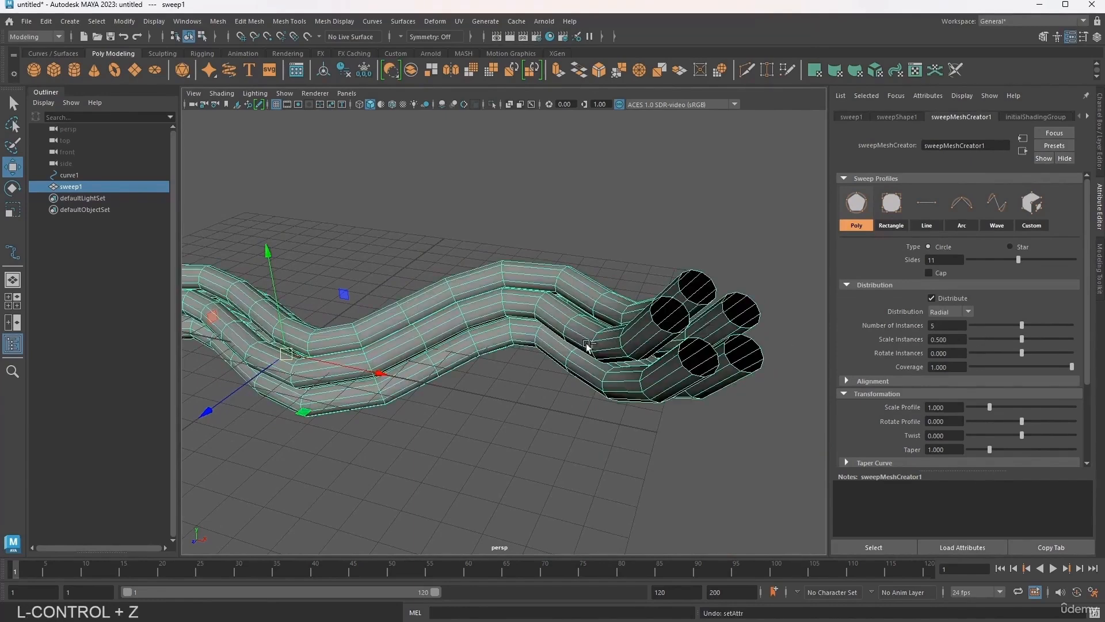
pyautogui.moveTo(1022, 352); pyautogui.dragTo(951, 376)
pyautogui.hotkey('ctrl', 'z')
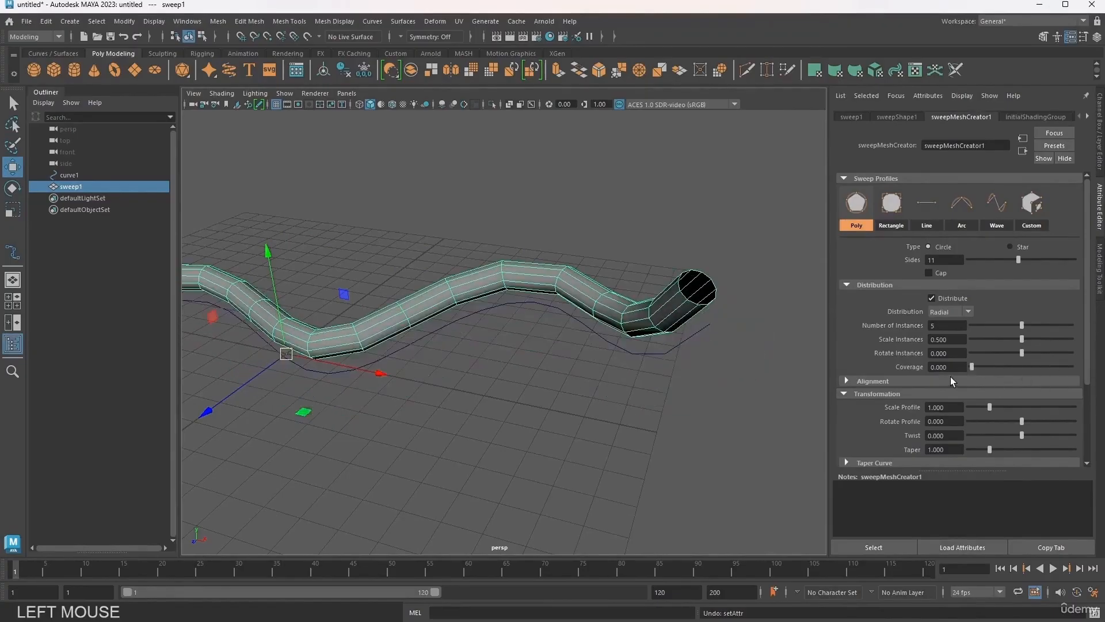
pyautogui.hotkey('ctrl', 'z')
# - Enable Align for the sweep profile, try an alignment offset, undo it and turn Align off again
pyautogui.click(847, 380)
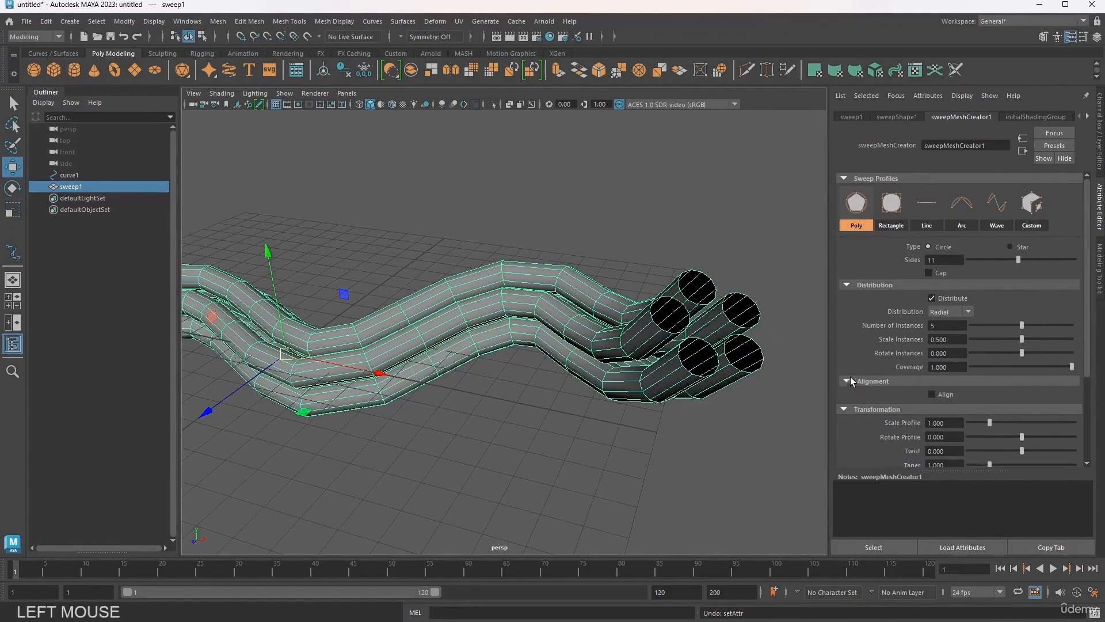
pyautogui.click(931, 395)
pyautogui.moveTo(1022, 435)
pyautogui.mouseDown()
pyautogui.moveTo(979, 435)
pyautogui.moveTo(1073, 437)
pyautogui.moveTo(986, 442)
pyautogui.moveTo(1021, 445)
pyautogui.mouseUp()
pyautogui.hotkey('ctrl', 'z')
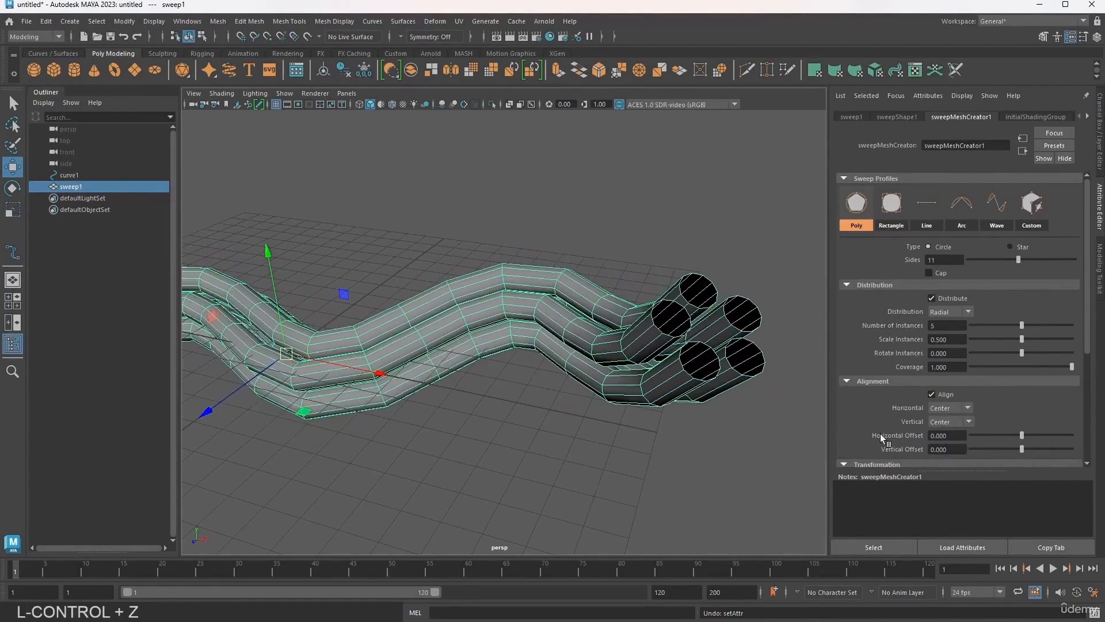
pyautogui.click(932, 395)
pyautogui.scroll(-3, 869, 371)
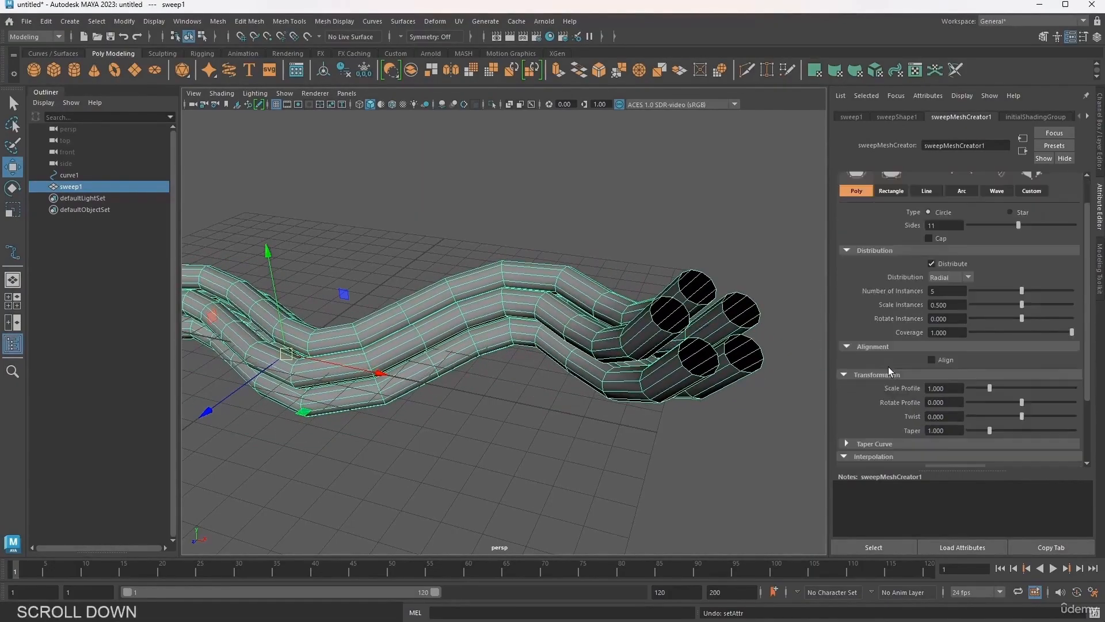
pyautogui.click(847, 312)
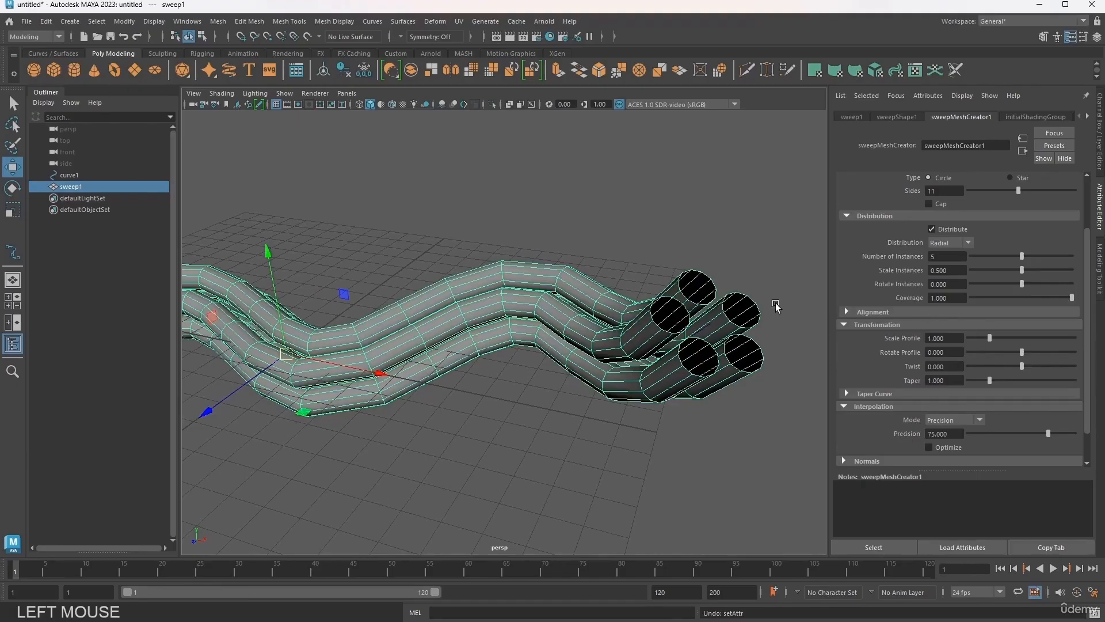
# - Turn the sweep mesh's Distribute option off and back on to compare the single tube with the bundle
pyautogui.keyDown('alt'); pyautogui.moveTo(470, 314); pyautogui.dragTo(599, 298, button='middle'); pyautogui.keyUp('alt')
pyautogui.keyDown('alt'); pyautogui.moveTo(599, 298); pyautogui.dragTo(639, 311); pyautogui.keyUp('alt')
pyautogui.keyDown('alt'); pyautogui.moveTo(639, 311); pyautogui.dragTo(466, 283, button='middle'); pyautogui.keyUp('alt')
pyautogui.keyDown('alt'); pyautogui.moveTo(612, 291); pyautogui.dragTo(656, 304, button='middle'); pyautogui.keyUp('alt')
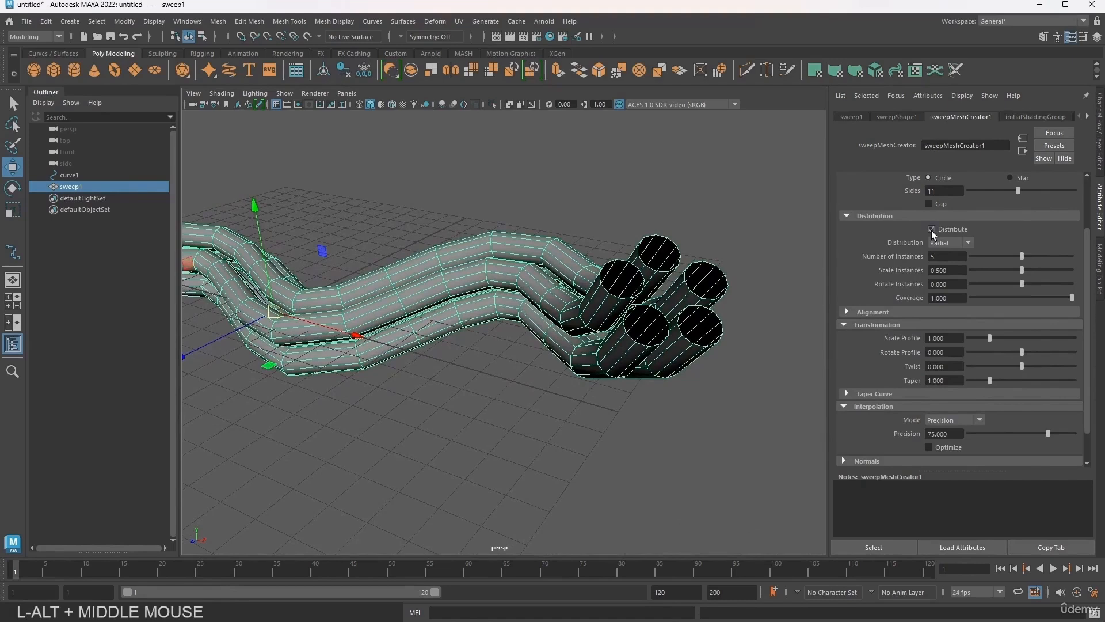
pyautogui.click(932, 229)
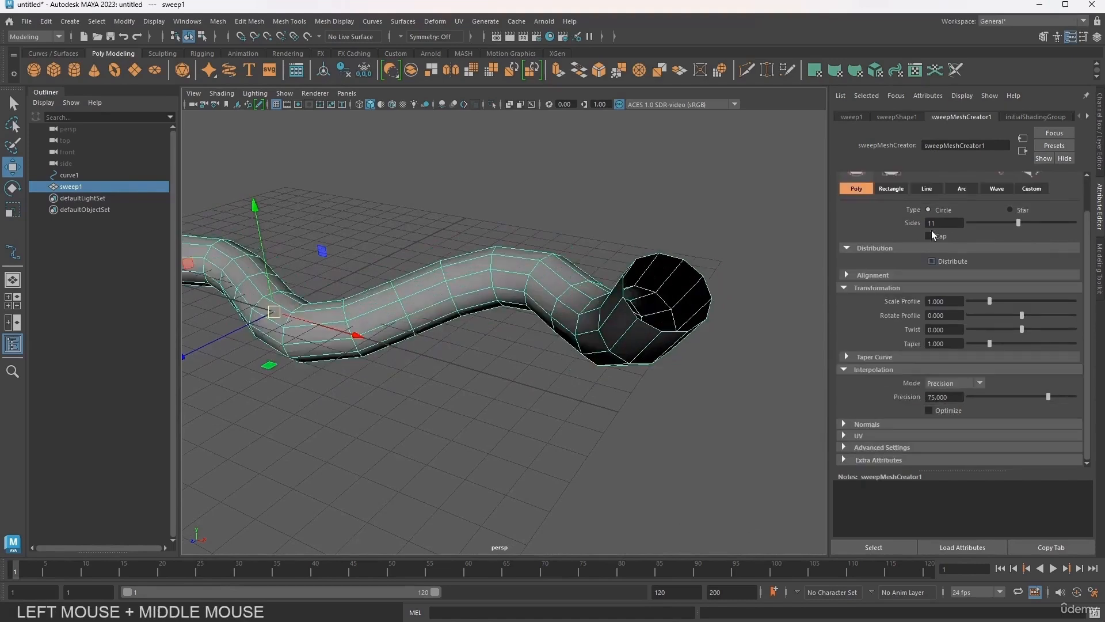
pyautogui.click(932, 262)
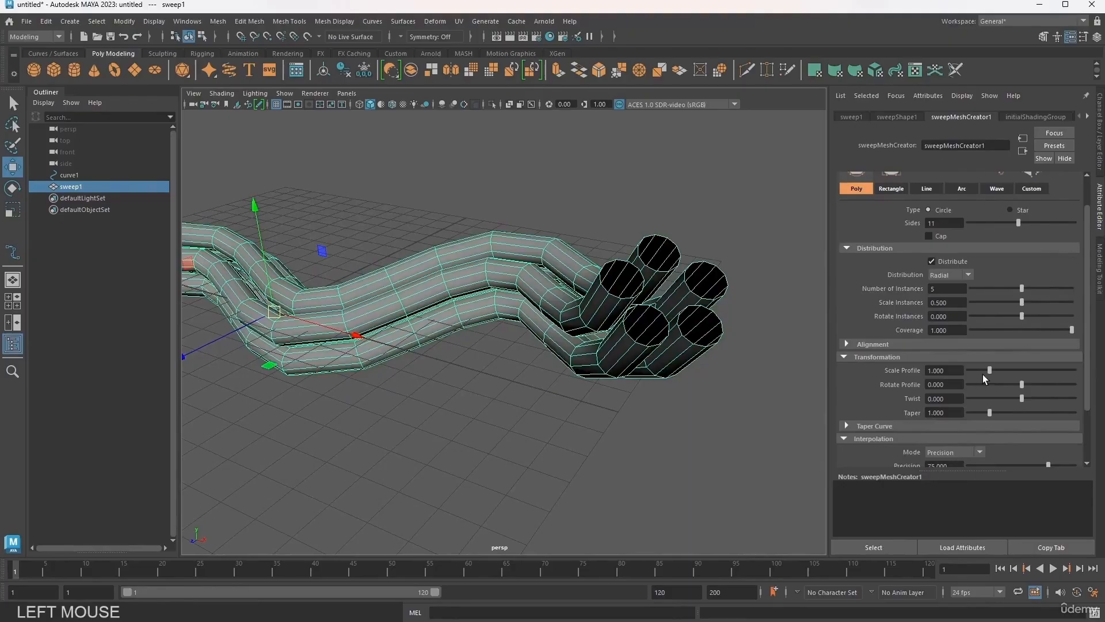
# - Set the sweep's Scale Profile to 0.962 and Twist to -1.934, undoing a trial profile rotation
pyautogui.moveTo(989, 373)
pyautogui.mouseDown()
pyautogui.moveTo(980, 368)
pyautogui.moveTo(1009, 373)
pyautogui.moveTo(978, 378)
pyautogui.moveTo(1010, 389)
pyautogui.moveTo(989, 385)
pyautogui.mouseUp()
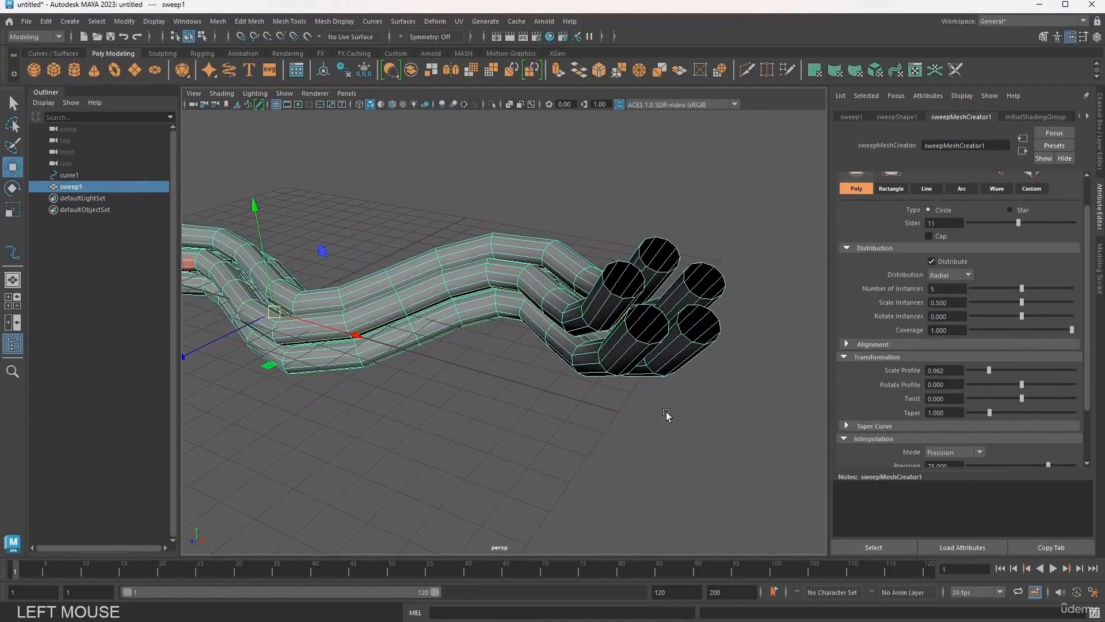
pyautogui.moveTo(1019, 386); pyautogui.dragTo(970, 395)
pyautogui.hotkey('ctrl', 'z')
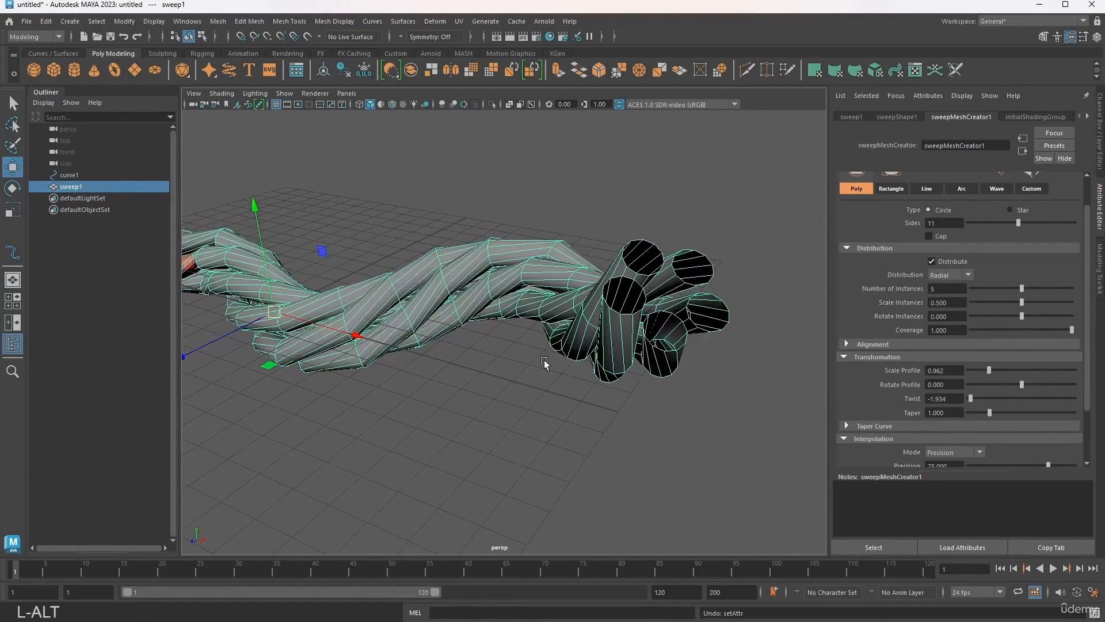
# - Inspect the twisted tubes from several angles and set the sweep's Taper to 0.385
pyautogui.keyDown('alt'); pyautogui.moveTo(544, 363); pyautogui.dragTo(424, 350); pyautogui.keyUp('alt')
pyautogui.keyDown('alt'); pyautogui.moveTo(416, 333); pyautogui.dragTo(562, 352, button='right'); pyautogui.keyUp('alt')
pyautogui.keyDown('alt'); pyautogui.moveTo(562, 352); pyautogui.dragTo(359, 395); pyautogui.keyUp('alt')
pyautogui.keyDown('alt'); pyautogui.moveTo(701, 341); pyautogui.dragTo(564, 349, button='right'); pyautogui.keyUp('alt')
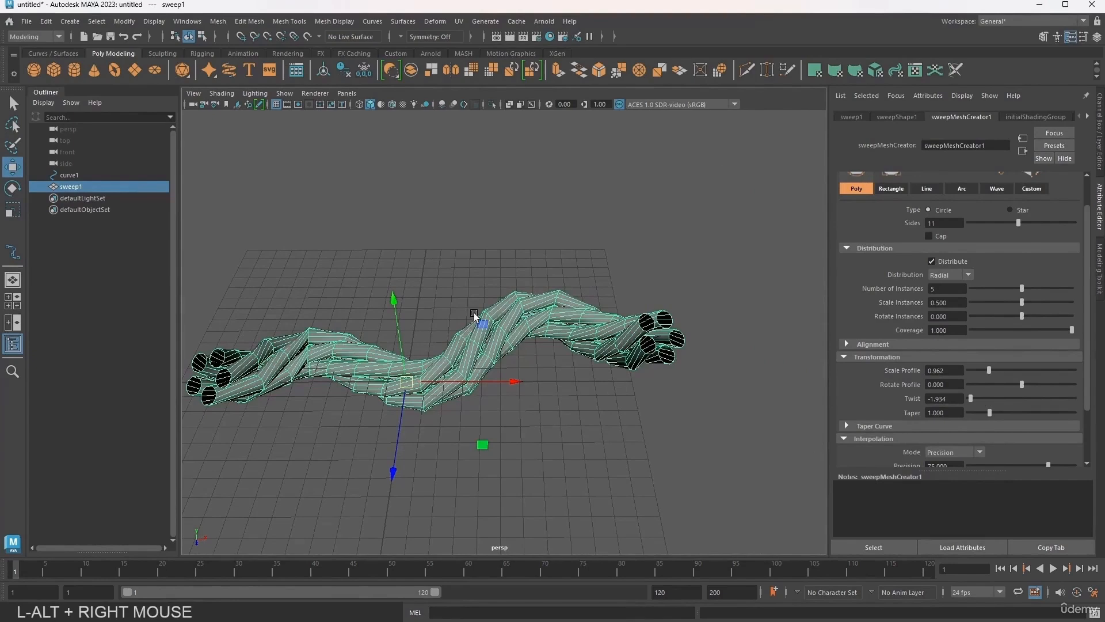
pyautogui.moveTo(990, 413)
pyautogui.mouseDown()
pyautogui.moveTo(1011, 416)
pyautogui.moveTo(977, 428)
pyautogui.mouseUp()
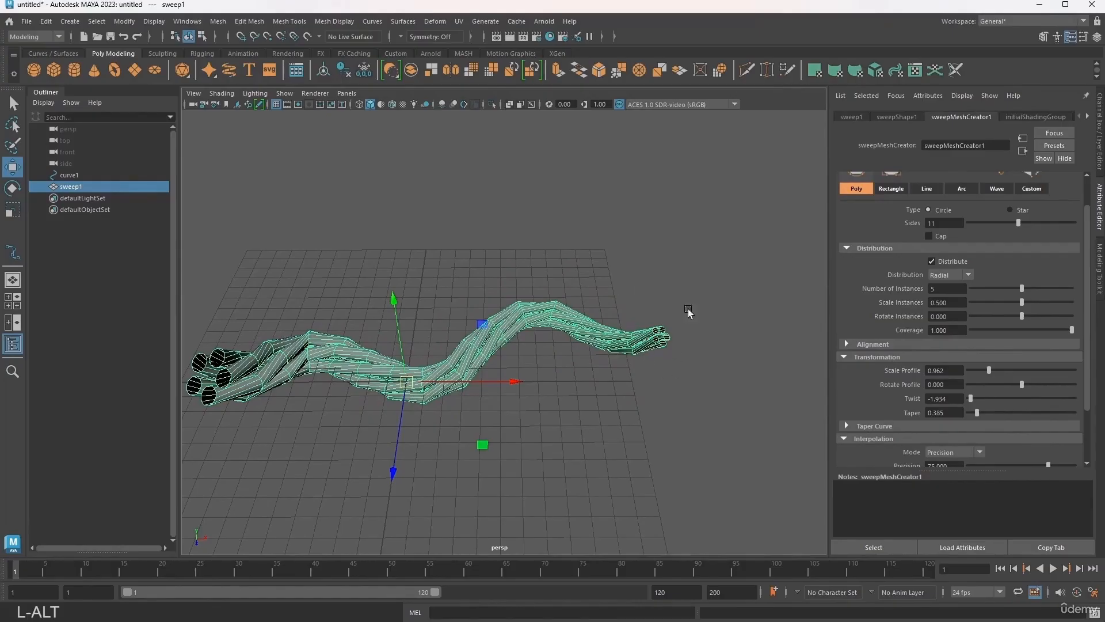
pyautogui.scroll(-3, 881, 389)
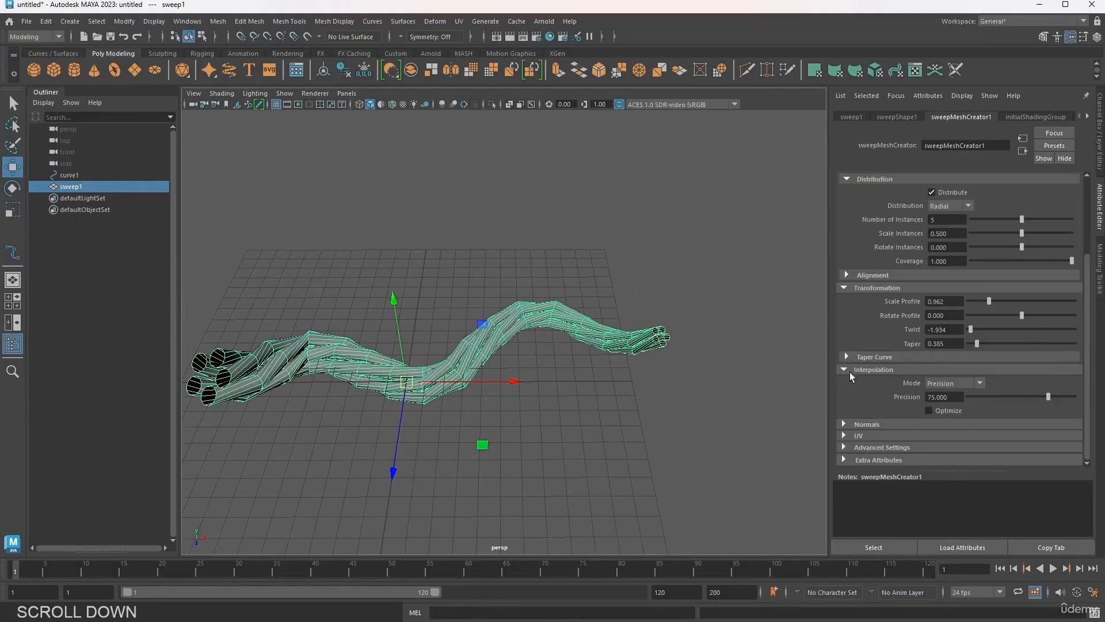
# - Add a taper curve point at position 0.130 with value 1.000 and set the Taper to 0.742
pyautogui.click(847, 358)
pyautogui.moveTo(872, 368)
pyautogui.mouseDown()
pyautogui.moveTo(882, 385)
pyautogui.moveTo(887, 365)
pyautogui.moveTo(918, 381)
pyautogui.moveTo(876, 350)
pyautogui.mouseUp()
pyautogui.moveTo(979, 342)
pyautogui.mouseDown()
pyautogui.moveTo(992, 343)
pyautogui.moveTo(983, 345)
pyautogui.mouseUp()
pyautogui.scroll(-2, 921, 326)
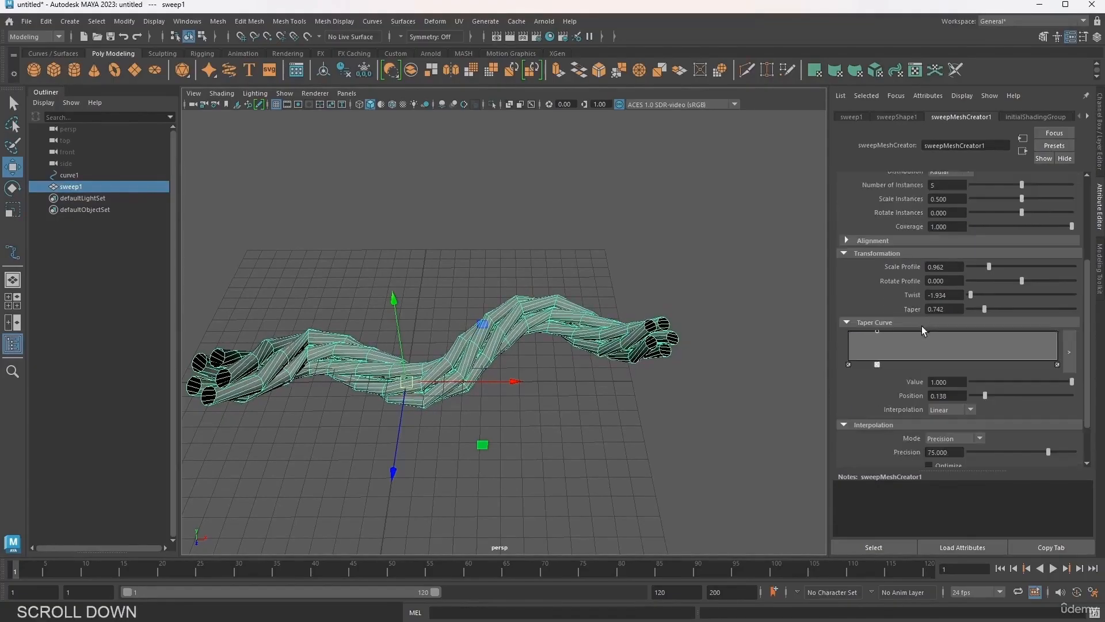
pyautogui.click(846, 323)
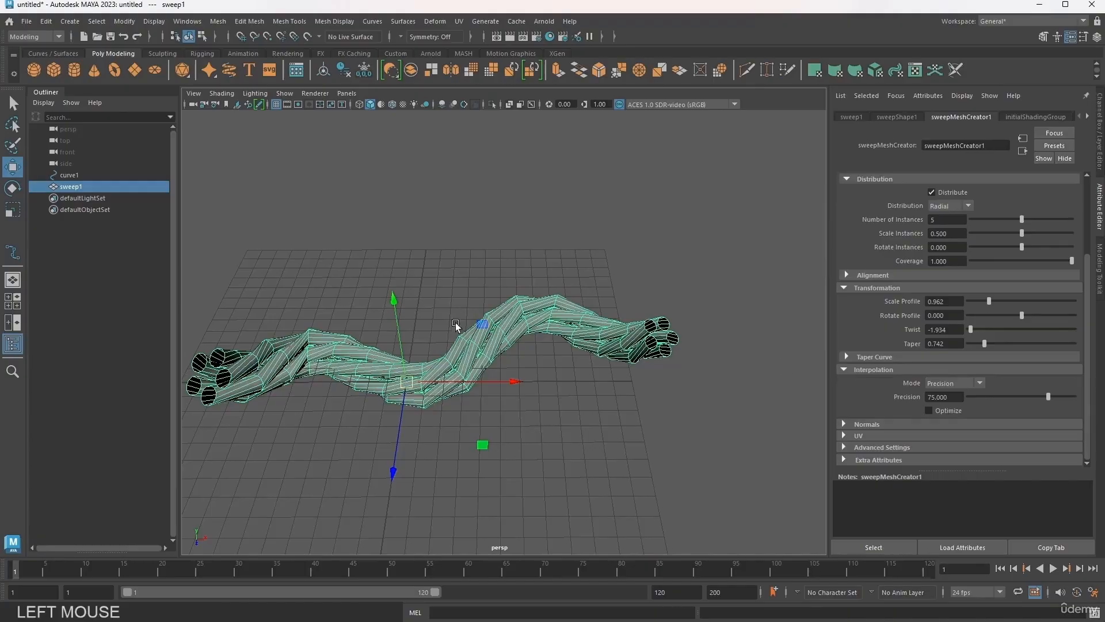
pyautogui.scroll(5, 455, 323)
pyautogui.moveTo(380, 324)
pyautogui.keyDown('alt'); pyautogui.mouseDown()
pyautogui.moveTo(453, 325)
pyautogui.moveTo(484, 378)
pyautogui.moveTo(387, 333)
pyautogui.mouseUp(); pyautogui.keyUp('alt')
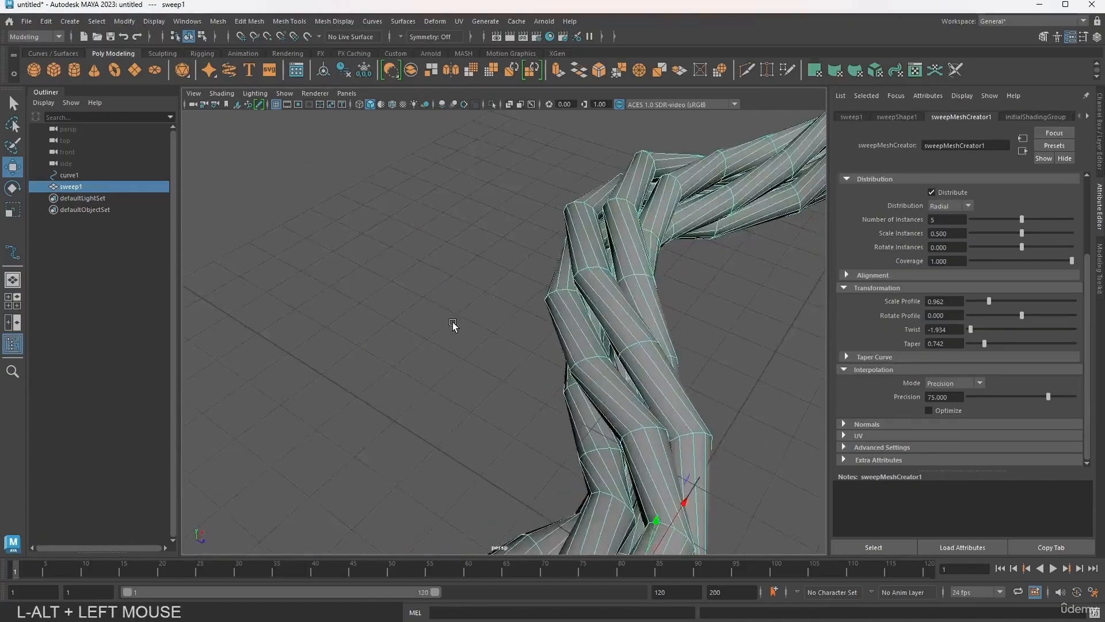
# - Set the sweep mesh's interpolation Precision to 97.253 and deselect it to check the smoother tubes
pyautogui.keyDown('alt'); pyautogui.moveTo(388, 333); pyautogui.dragTo(407, 308, button='right'); pyautogui.keyUp('alt')
pyautogui.keyDown('alt'); pyautogui.moveTo(407, 308); pyautogui.dragTo(419, 291); pyautogui.keyUp('alt')
pyautogui.keyDown('alt'); pyautogui.moveTo(418, 290); pyautogui.dragTo(1047, 384, button='right'); pyautogui.keyUp('alt')
pyautogui.keyDown('alt'); pyautogui.moveTo(616, 295); pyautogui.dragTo(951, 364, button='middle'); pyautogui.keyUp('alt')
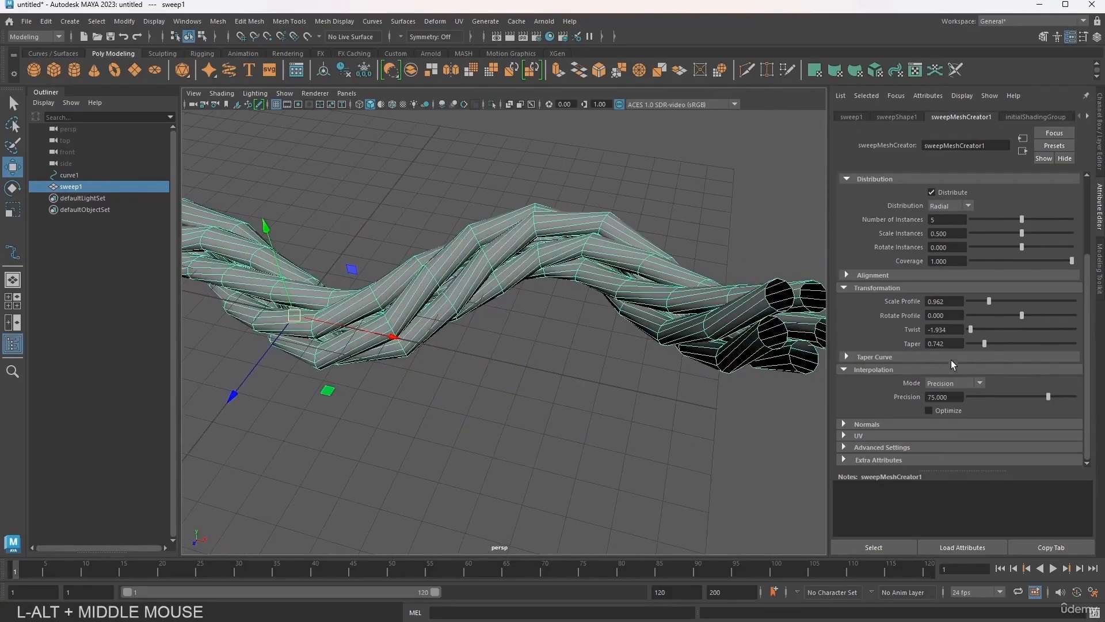
pyautogui.moveTo(1052, 398); pyautogui.dragTo(1070, 404)
pyautogui.keyDown('alt'); pyautogui.moveTo(291, 297); pyautogui.dragTo(515, 294, button='right'); pyautogui.keyUp('alt')
pyautogui.keyDown('alt'); pyautogui.moveTo(515, 294); pyautogui.dragTo(489, 299); pyautogui.keyUp('alt')
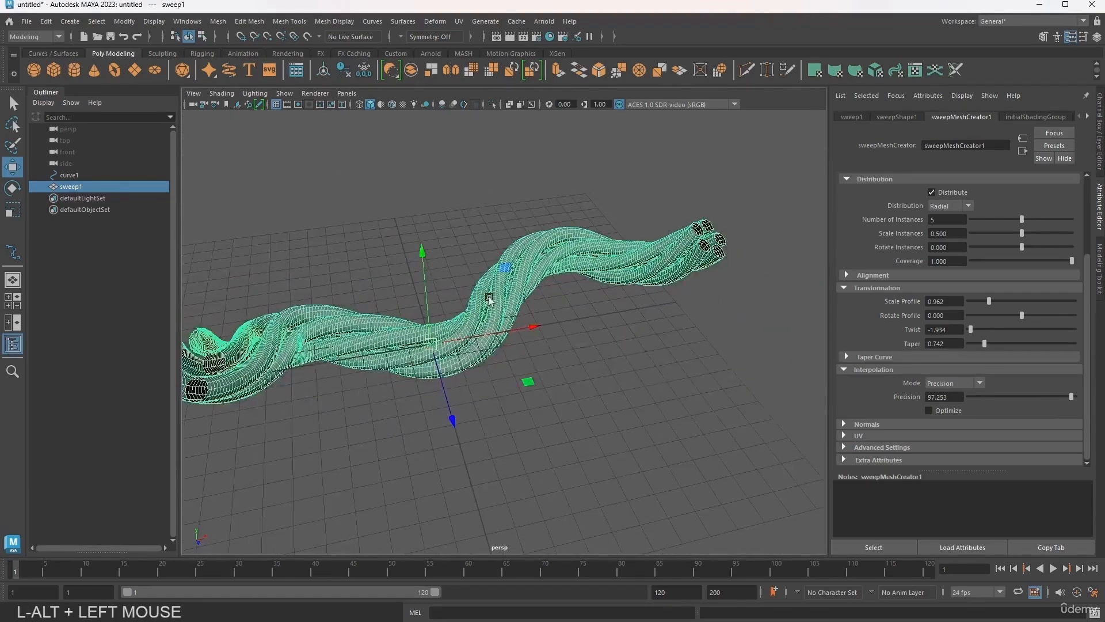
pyautogui.moveTo(522, 233); pyautogui.dragTo(564, 212, button='right')
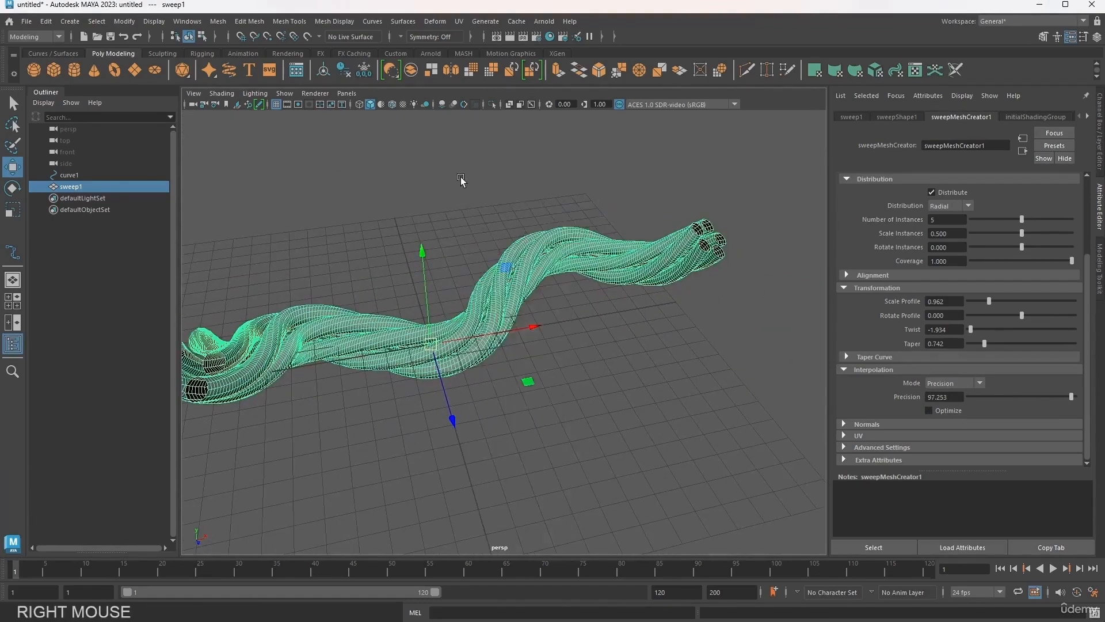
pyautogui.click(461, 177)
pyautogui.keyDown('alt'); pyautogui.moveTo(571, 278); pyautogui.dragTo(495, 282, button='right'); pyautogui.keyUp('alt')
pyautogui.moveTo(495, 282)
pyautogui.keyDown('alt'); pyautogui.mouseDown()
pyautogui.moveTo(249, 292)
pyautogui.moveTo(402, 306)
pyautogui.moveTo(514, 288)
pyautogui.moveTo(501, 285)
pyautogui.mouseUp(); pyautogui.keyUp('alt')
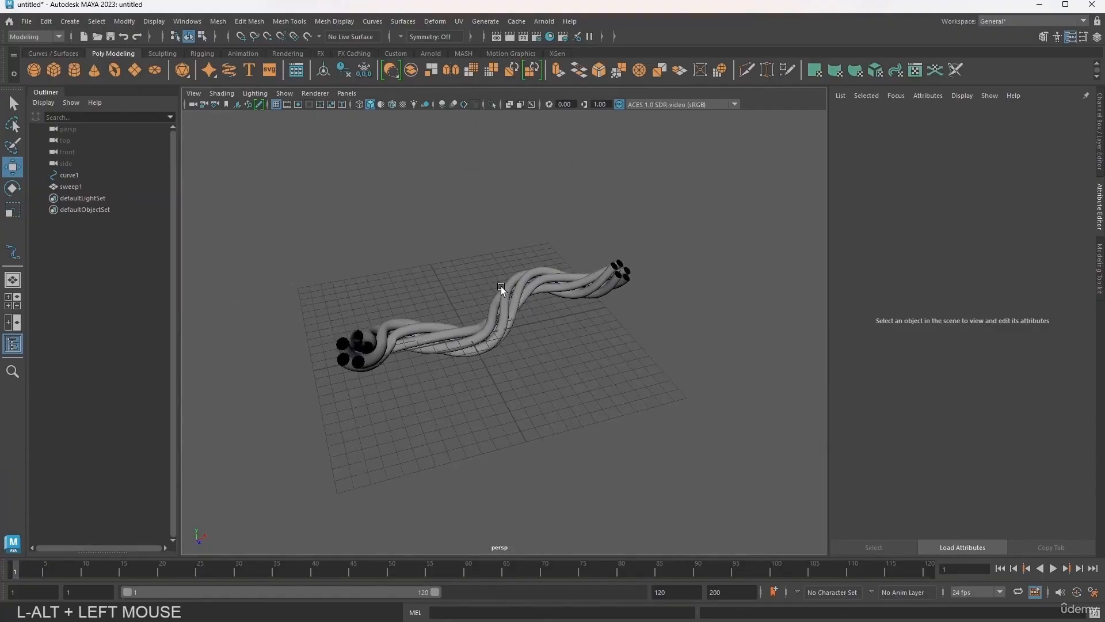
# - Select the sweep mesh and set its Scale Profile to 0.412 and Scale Instances to 0.593
pyautogui.click(501, 285)
pyautogui.keyDown('alt'); pyautogui.moveTo(501, 285); pyautogui.dragTo(501, 277, button='right'); pyautogui.keyUp('alt')
pyautogui.keyDown('alt'); pyautogui.moveTo(500, 276); pyautogui.dragTo(461, 437, button='middle'); pyautogui.keyUp('alt')
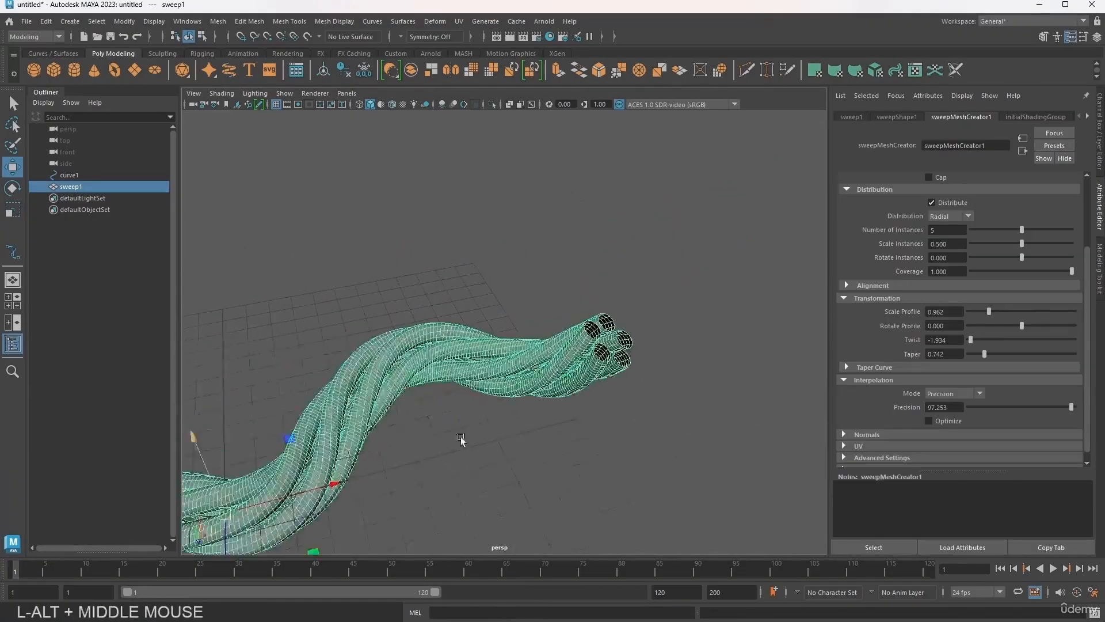
pyautogui.keyDown('alt'); pyautogui.moveTo(460, 437); pyautogui.dragTo(573, 430); pyautogui.keyUp('alt')
pyautogui.keyDown('alt'); pyautogui.moveTo(573, 430); pyautogui.dragTo(587, 432, button='right'); pyautogui.keyUp('alt')
pyautogui.keyDown('alt'); pyautogui.moveTo(587, 431); pyautogui.dragTo(532, 424); pyautogui.keyUp('alt')
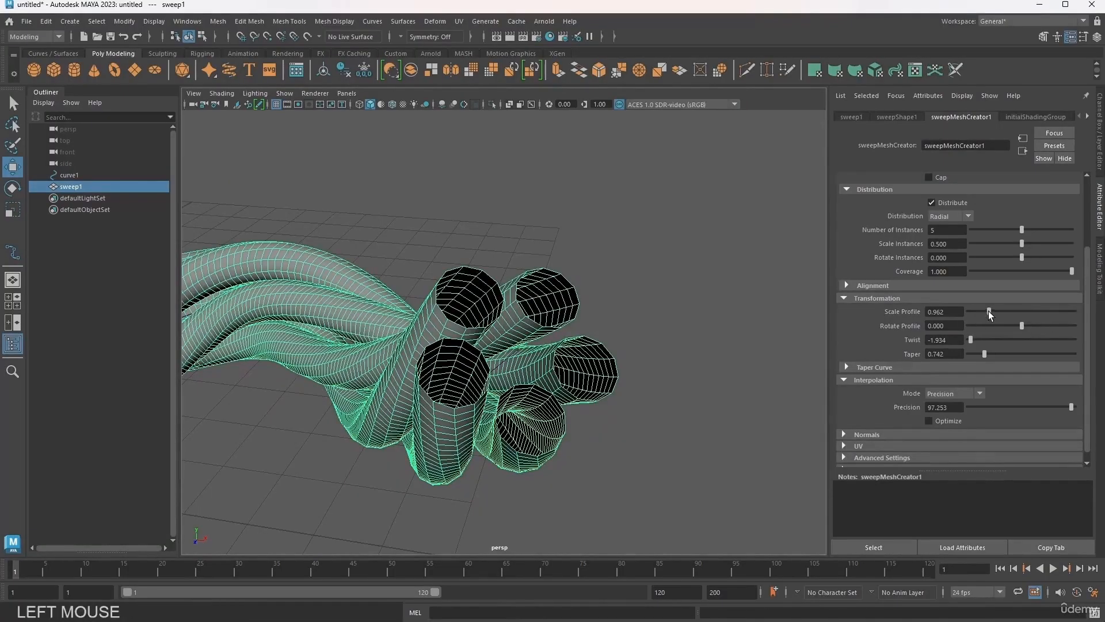
pyautogui.moveTo(989, 311); pyautogui.dragTo(977, 311)
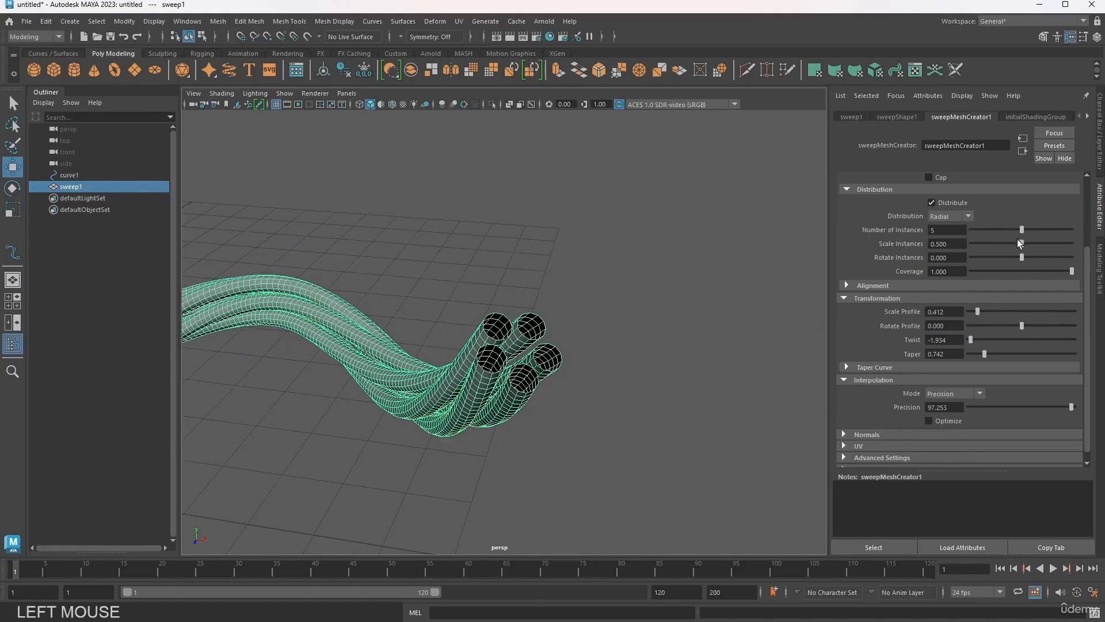
pyautogui.moveTo(1018, 241)
pyautogui.mouseDown()
pyautogui.moveTo(1039, 245)
pyautogui.moveTo(1030, 250)
pyautogui.mouseUp()
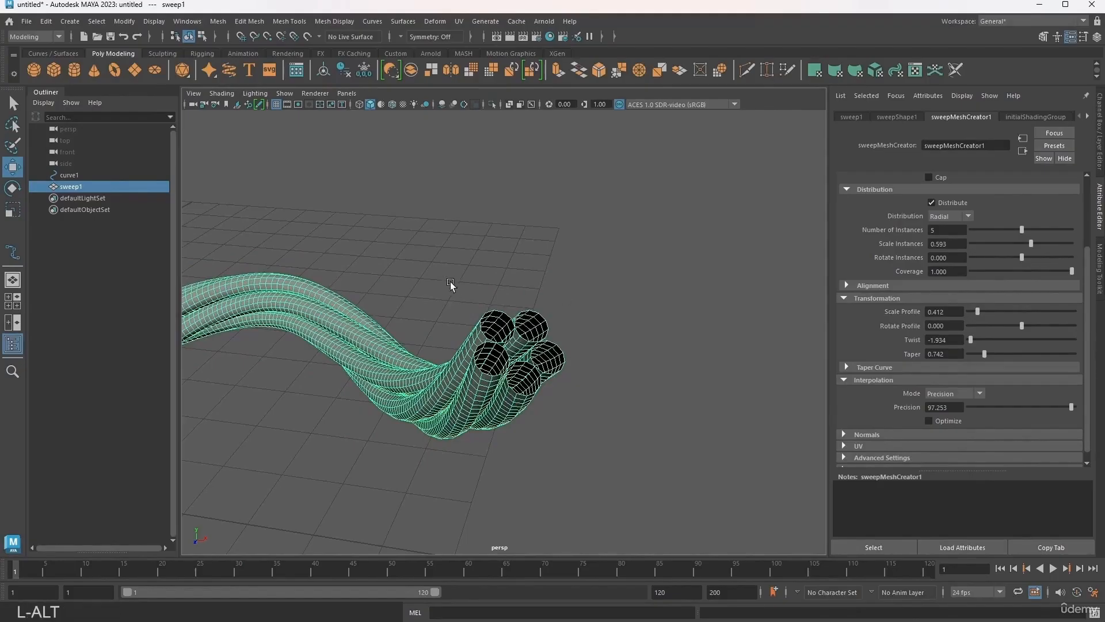
# - Inspect the unselected tube bundle from several angles, checking its ends and the twist along its full length
pyautogui.keyDown('alt'); pyautogui.moveTo(451, 283); pyautogui.dragTo(544, 251); pyautogui.keyUp('alt')
pyautogui.keyDown('alt'); pyautogui.moveTo(544, 250); pyautogui.dragTo(390, 288, button='right'); pyautogui.keyUp('alt')
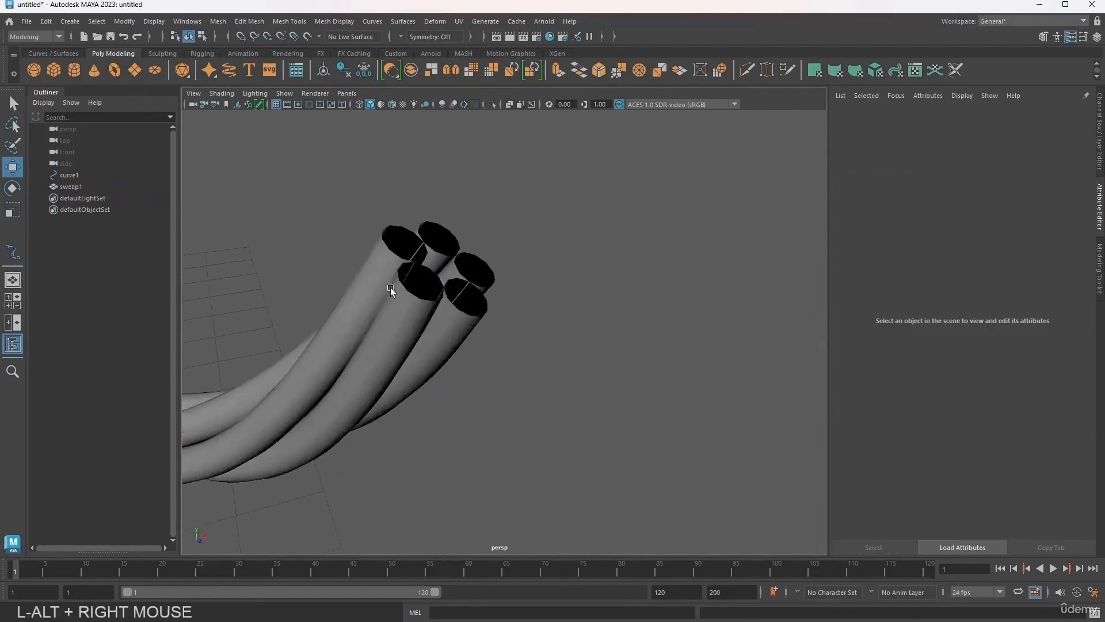
pyautogui.keyDown('alt'); pyautogui.moveTo(390, 288); pyautogui.dragTo(679, 305, button='middle'); pyautogui.keyUp('alt')
pyautogui.keyDown('alt'); pyautogui.moveTo(679, 305); pyautogui.dragTo(295, 311, button='right'); pyautogui.keyUp('alt')
pyautogui.keyDown('alt'); pyautogui.moveTo(294, 309); pyautogui.dragTo(540, 313, button='middle'); pyautogui.keyUp('alt')
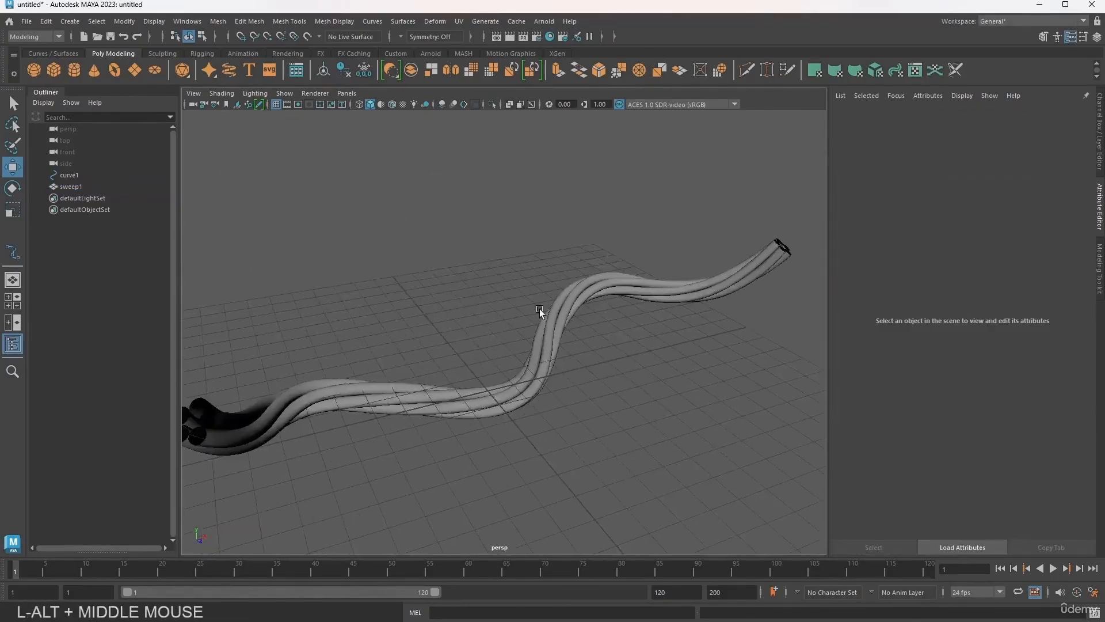
pyautogui.moveTo(540, 313)
pyautogui.keyDown('alt'); pyautogui.mouseDown()
pyautogui.moveTo(580, 350)
pyautogui.moveTo(672, 316)
pyautogui.moveTo(697, 276)
pyautogui.moveTo(679, 277)
pyautogui.moveTo(689, 332)
pyautogui.moveTo(537, 331)
pyautogui.mouseUp(); pyautogui.keyUp('alt')
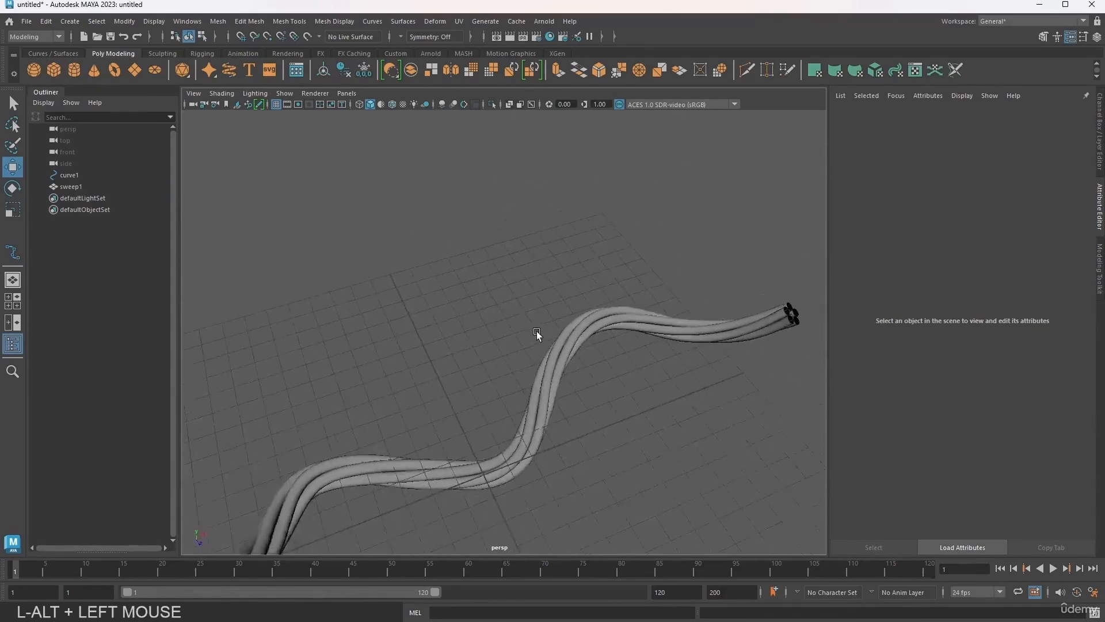
pyautogui.keyDown('alt'); pyautogui.moveTo(537, 330); pyautogui.dragTo(573, 316, button='right'); pyautogui.keyUp('alt')
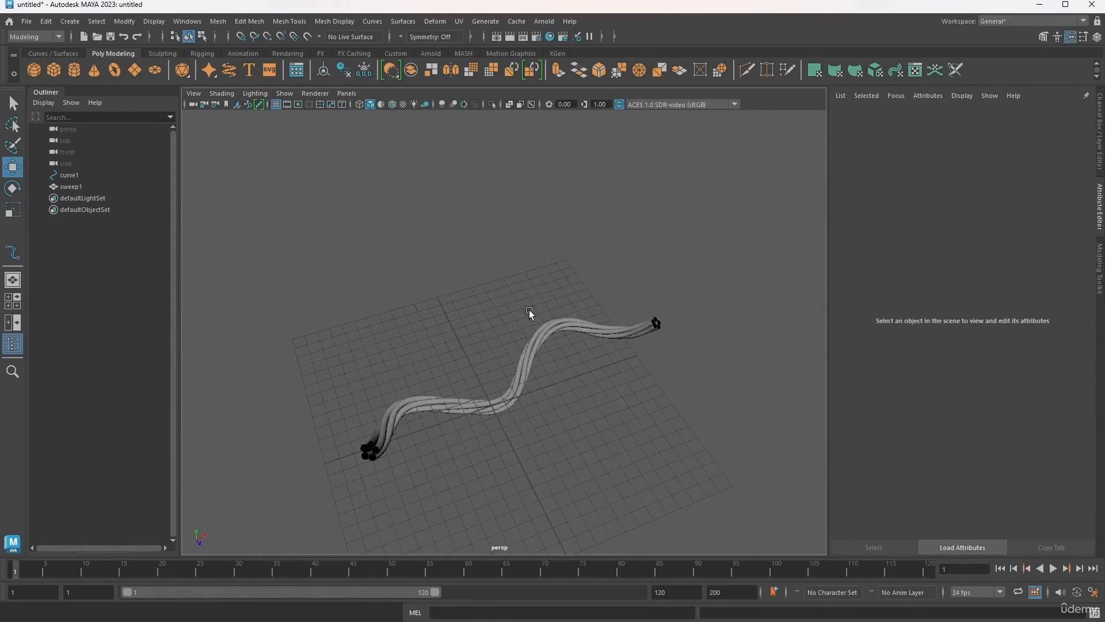
pyautogui.keyDown('alt'); pyautogui.moveTo(371, 288); pyautogui.dragTo(455, 300); pyautogui.keyUp('alt')
pyautogui.keyDown('alt'); pyautogui.moveTo(607, 336); pyautogui.dragTo(474, 309, button='middle'); pyautogui.keyUp('alt')
pyautogui.click(476, 364)
pyautogui.click(317, 243)
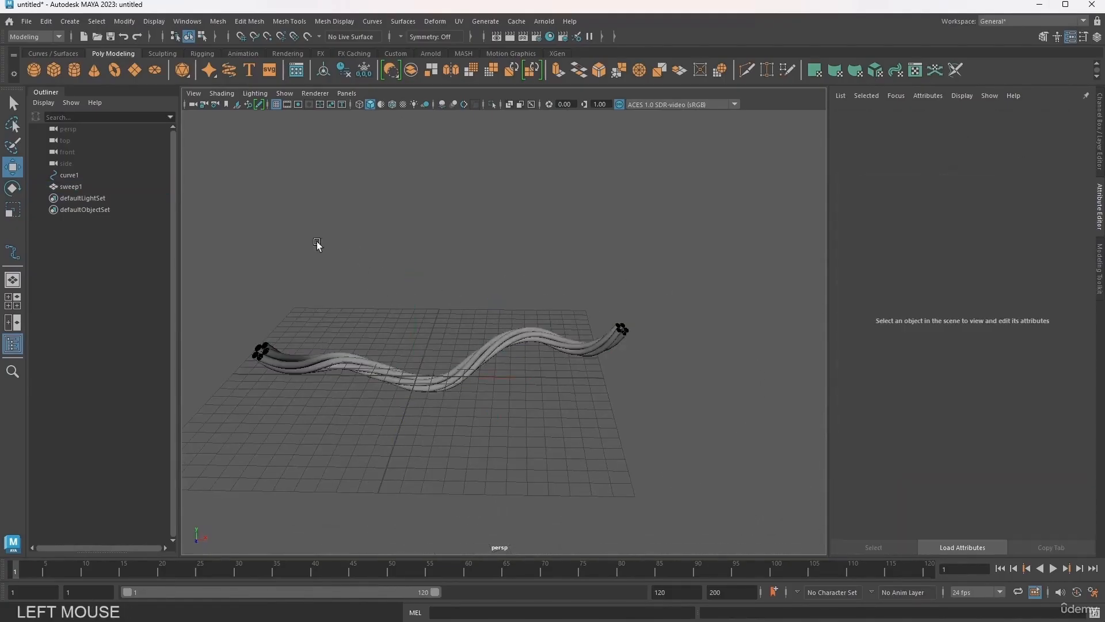
# - Hide the sweep mesh sweep1 and its source curve curve1
pyautogui.click(77, 187)
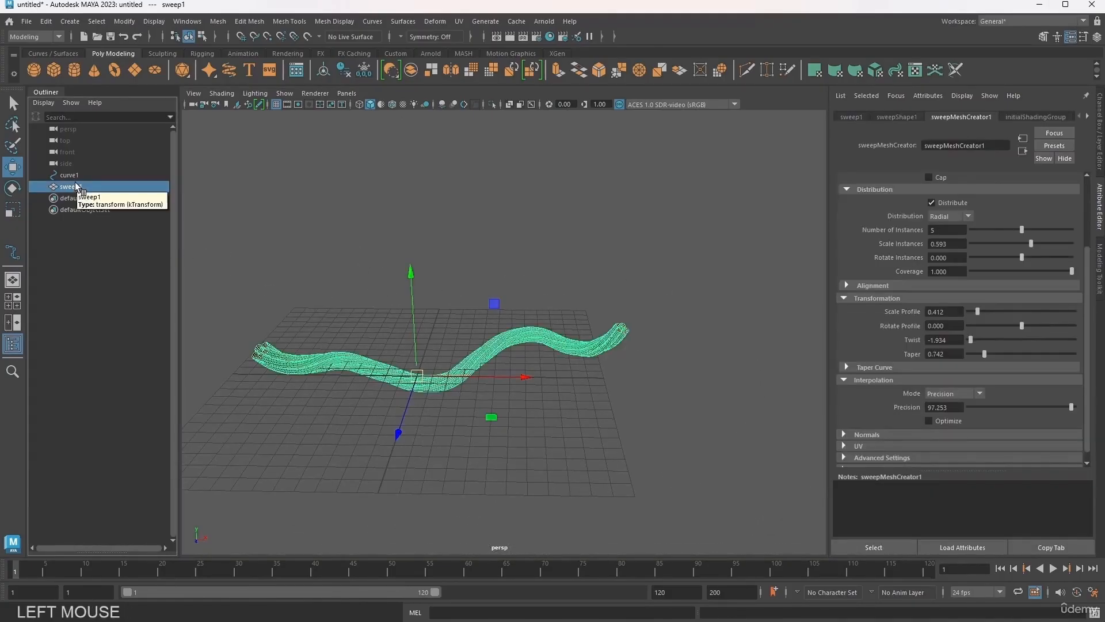
pyautogui.press('h')
pyautogui.click(68, 177)
pyautogui.press('h')
pyautogui.click(67, 187)
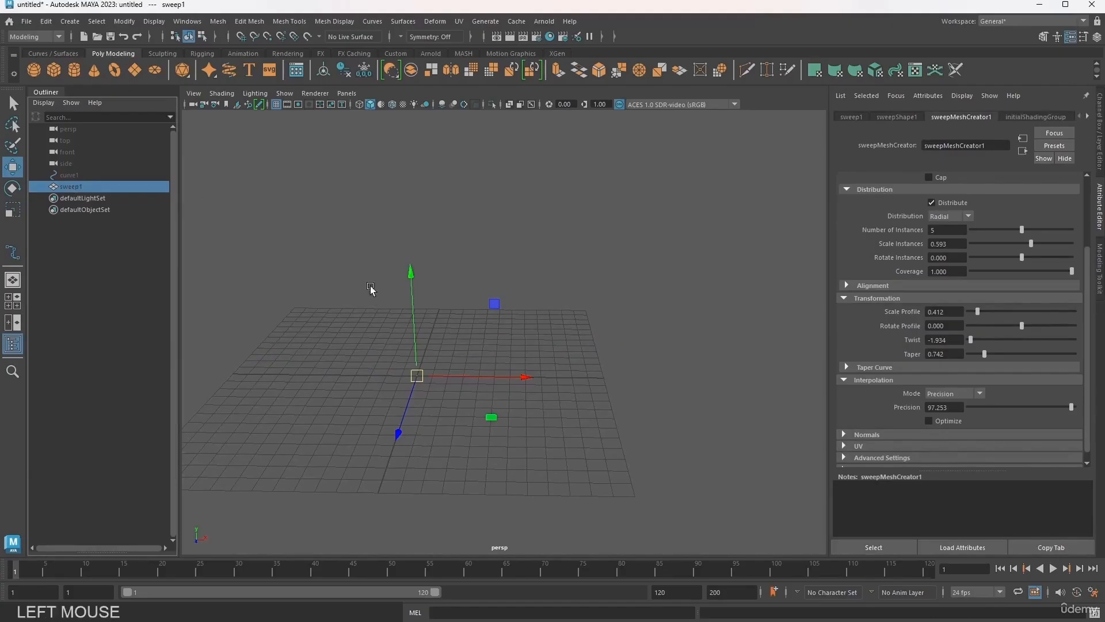
# - Create a polygon cube at the grid's center and scale it up uniformly
pyautogui.keyDown('alt'); pyautogui.moveTo(295, 269); pyautogui.dragTo(246, 224, button='middle'); pyautogui.keyUp('alt')
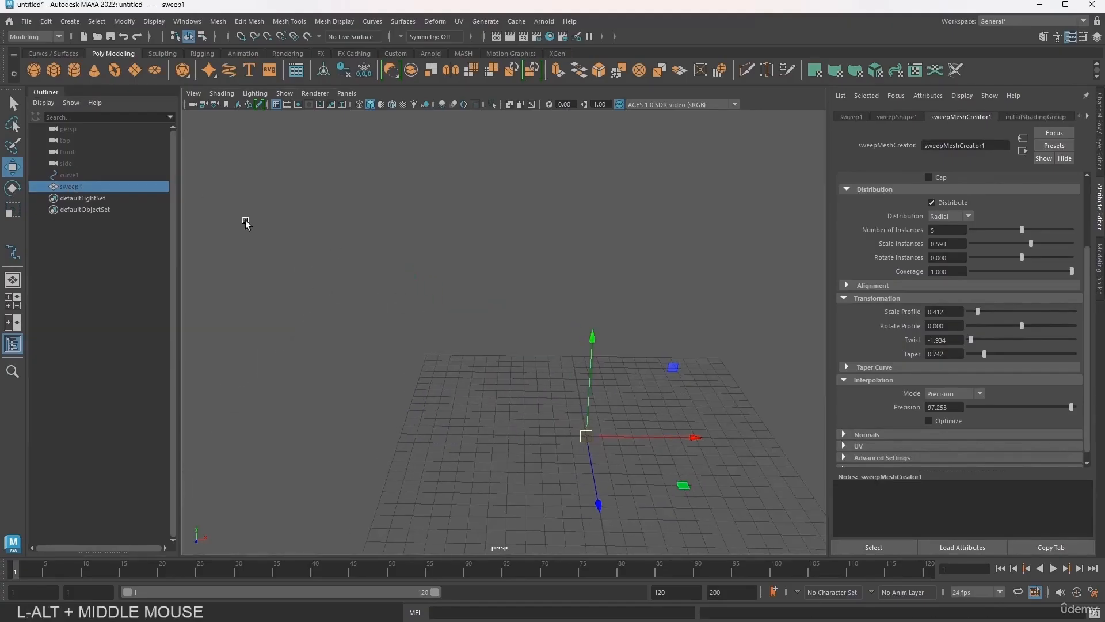
pyautogui.keyDown('alt'); pyautogui.moveTo(600, 312); pyautogui.dragTo(508, 292, button='middle'); pyautogui.keyUp('alt')
pyautogui.click(57, 68)
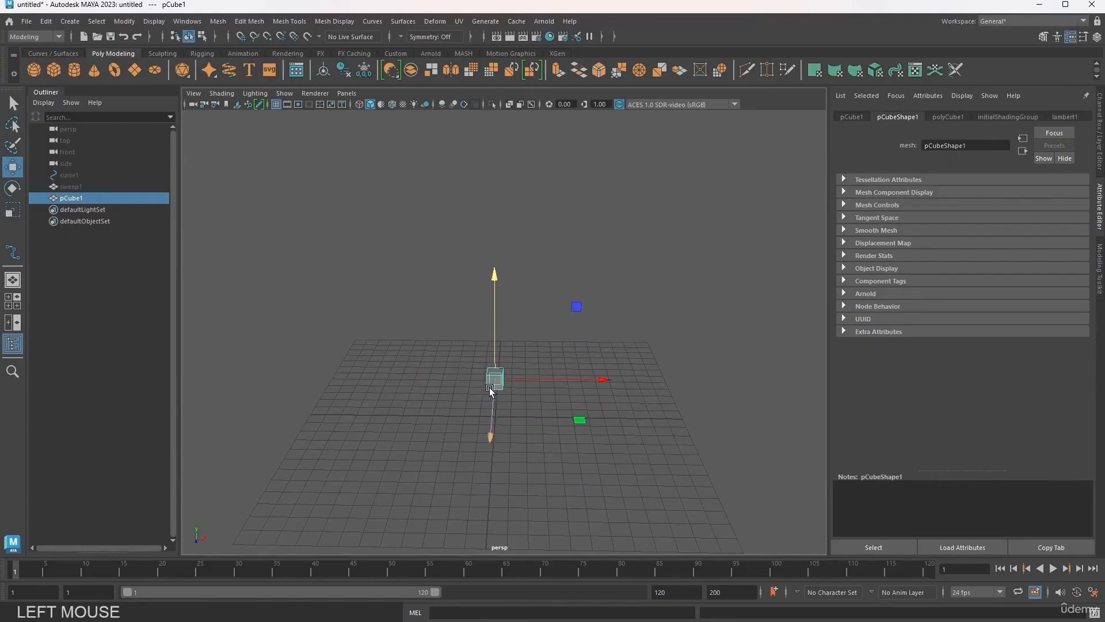
pyautogui.press('r')
pyautogui.moveTo(494, 381); pyautogui.dragTo(524, 389)
pyautogui.press('f')
pyautogui.moveTo(405, 363); pyautogui.dragTo(444, 317)
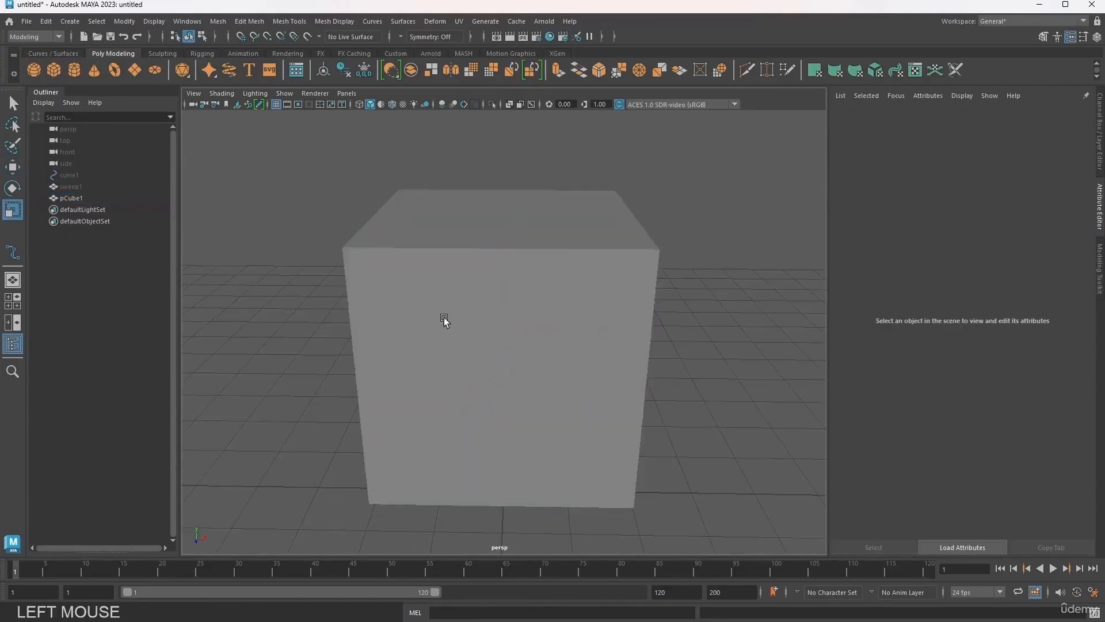
pyautogui.scroll(-5, 444, 317)
pyautogui.click(472, 323)
# - Insert two vertical and two horizontal edge loops around the cube with Multi-Cut, snapping each to the middle of its section
pyautogui.keyDown('alt'); pyautogui.moveTo(630, 339); pyautogui.dragTo(459, 345); pyautogui.keyUp('alt')
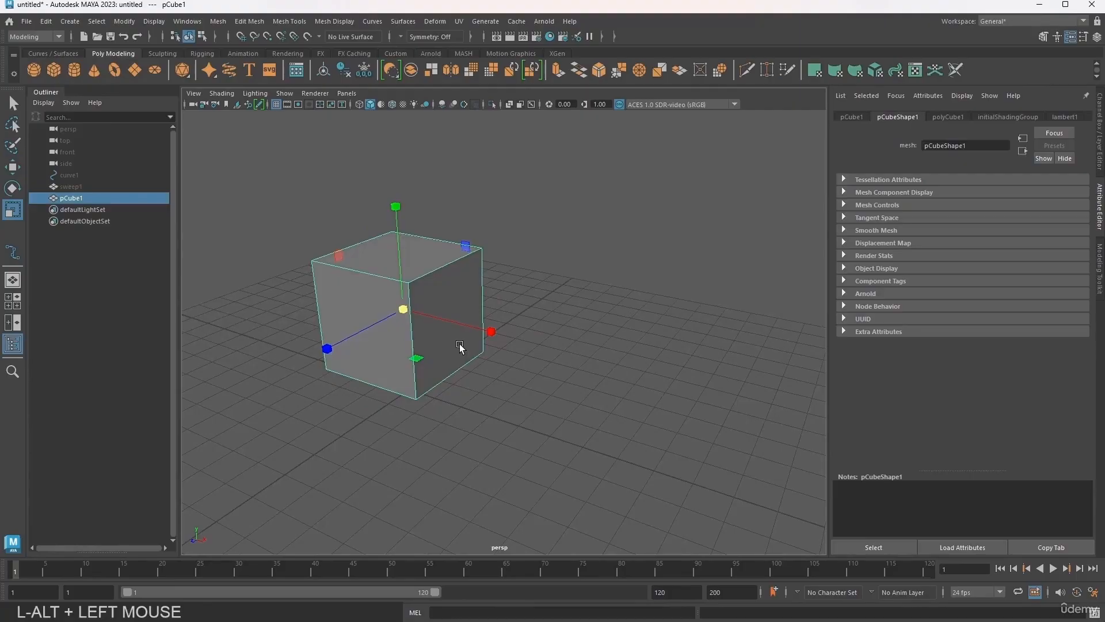
pyautogui.scroll(-4, 460, 353)
pyautogui.keyDown('alt'); pyautogui.moveTo(529, 364); pyautogui.dragTo(467, 389, button='middle'); pyautogui.keyUp('alt')
pyautogui.keyDown('alt'); pyautogui.moveTo(467, 389); pyautogui.dragTo(343, 402); pyautogui.keyUp('alt')
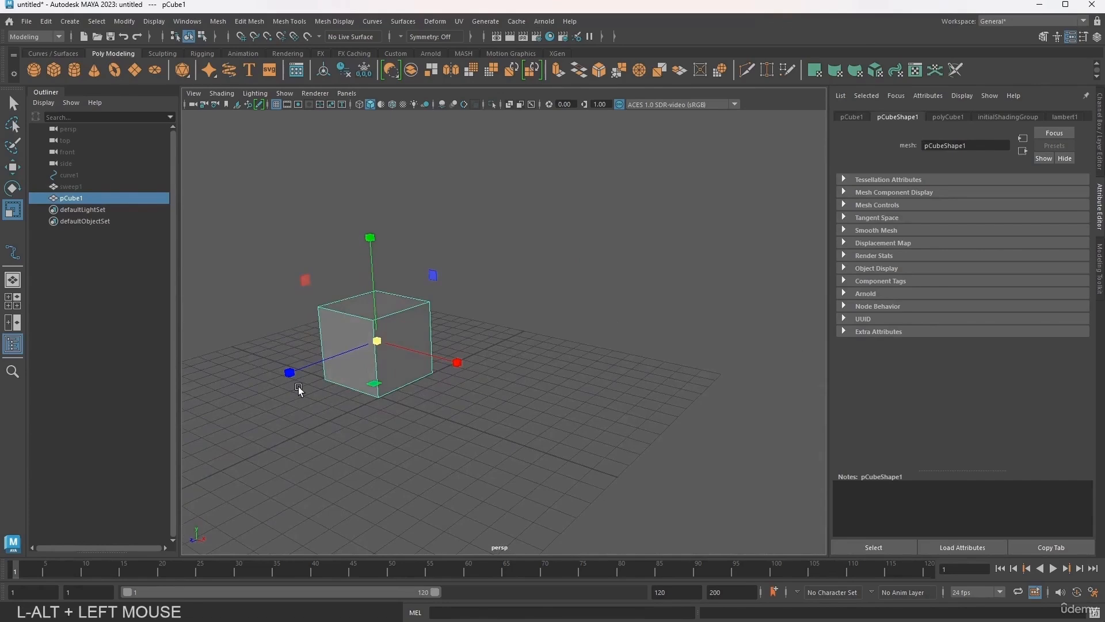
pyautogui.keyDown('alt'); pyautogui.moveTo(303, 368); pyautogui.dragTo(478, 310); pyautogui.keyUp('alt')
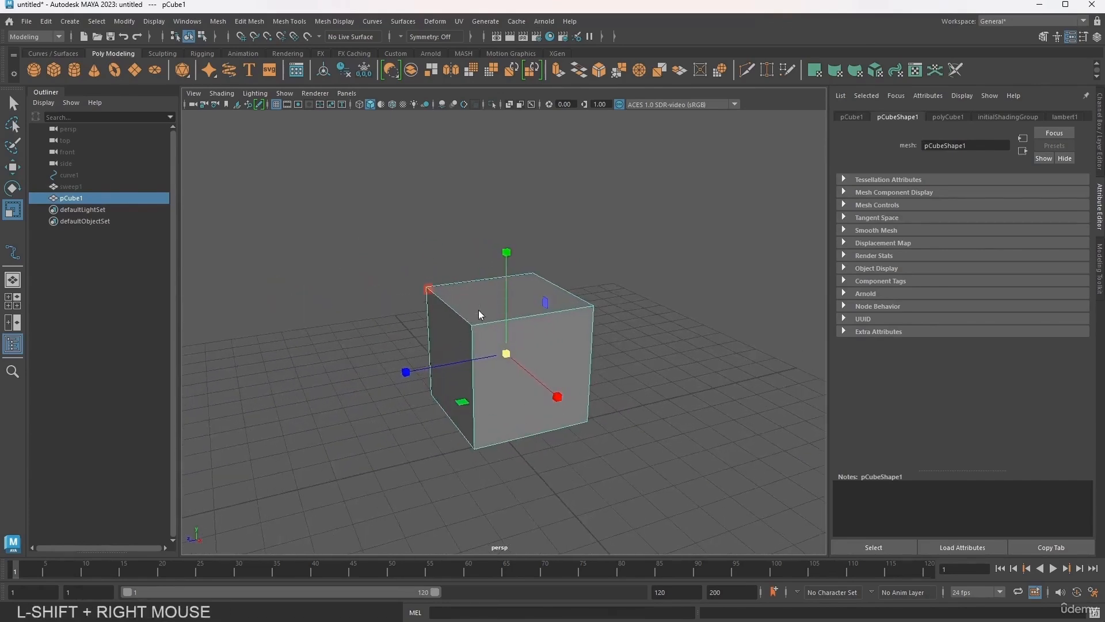
pyautogui.keyDown('shift'); pyautogui.moveTo(478, 305); pyautogui.dragTo(407, 316, button='right'); pyautogui.keyUp('shift')
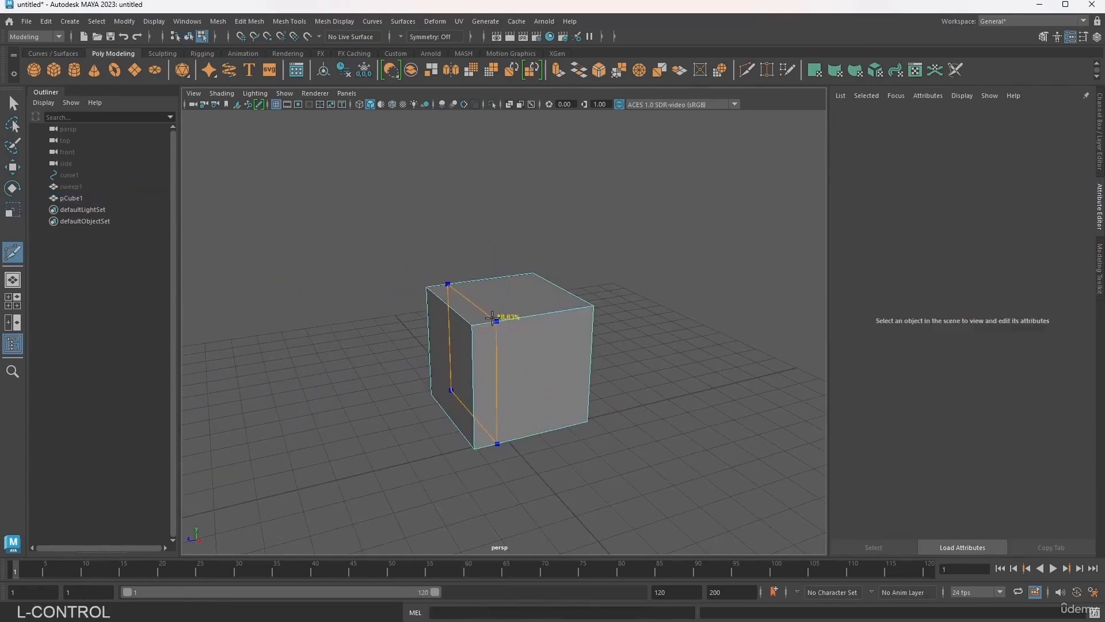
pyautogui.moveTo(492, 318)
pyautogui.keyDown('ctrl'); pyautogui.mouseDown(button='middle')
pyautogui.moveTo(561, 307)
pyautogui.moveTo(507, 326)
pyautogui.mouseUp(button='middle'); pyautogui.keyUp('ctrl')
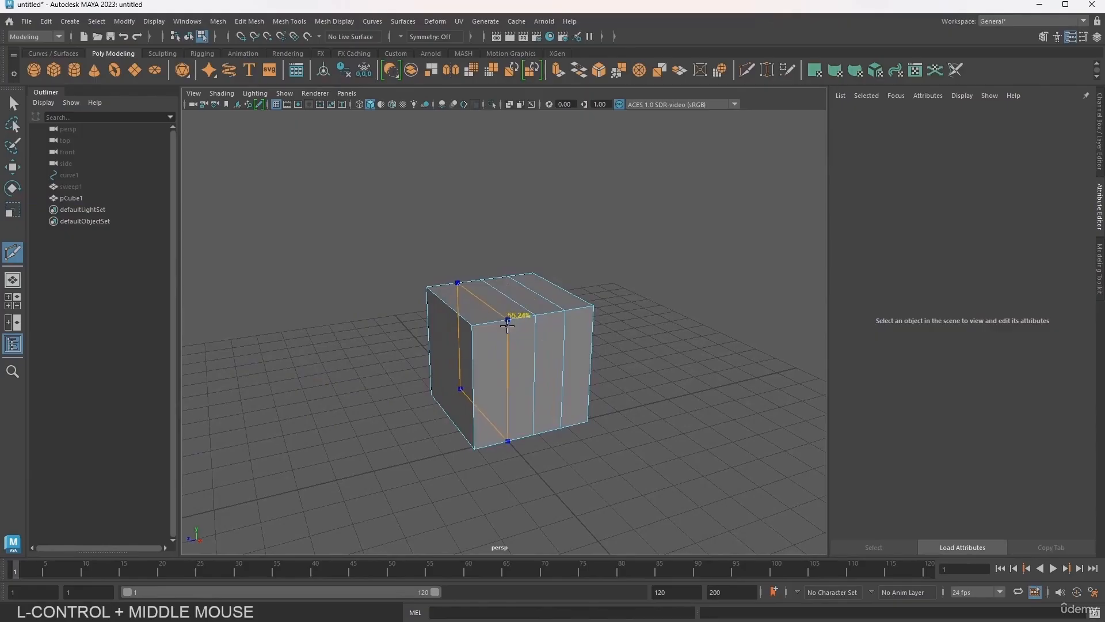
pyautogui.keyDown('ctrl'); pyautogui.middleClick(517, 366); pyautogui.keyUp('ctrl')
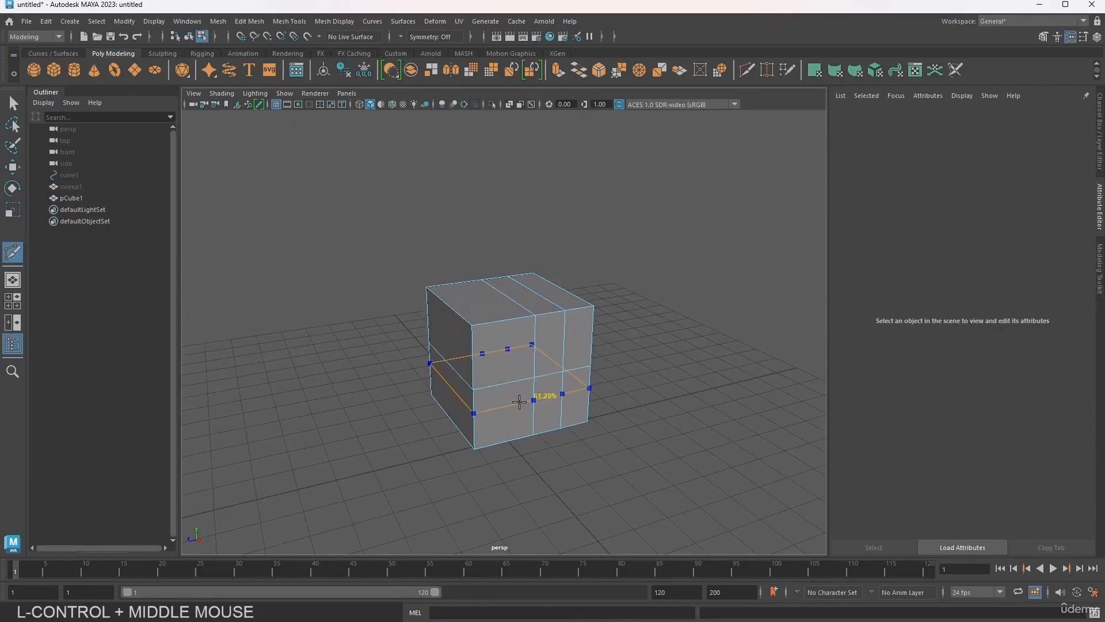
pyautogui.keyDown('ctrl'); pyautogui.middleClick(519, 401); pyautogui.keyUp('ctrl')
# - Extrude the small face enclosed by the cube's edge loops several times, shifting it between extrusions to form a bent arm
pyautogui.press('w')
pyautogui.moveTo(505, 313)
pyautogui.mouseDown(button='right')
pyautogui.moveTo(547, 281)
pyautogui.moveTo(513, 323)
pyautogui.mouseUp(button='right')
pyautogui.click(500, 265)
pyautogui.click(550, 390)
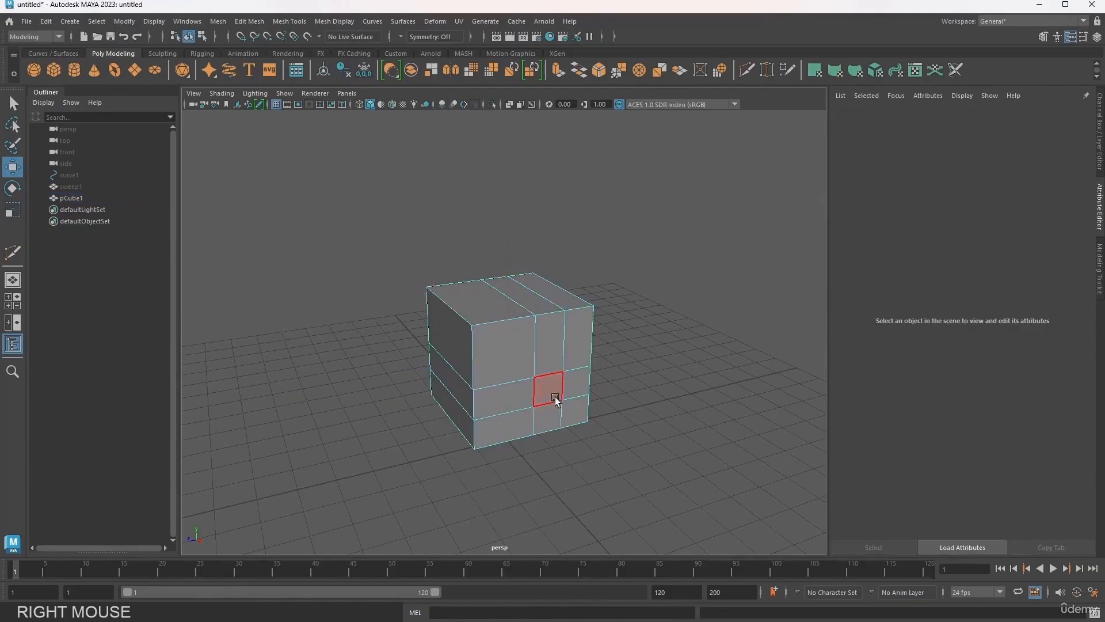
pyautogui.click(544, 388)
pyautogui.keyDown('alt'); pyautogui.moveTo(547, 399); pyautogui.dragTo(528, 352, button='middle'); pyautogui.keyUp('alt')
pyautogui.keyDown('alt'); pyautogui.moveTo(528, 352); pyautogui.dragTo(508, 382); pyautogui.keyUp('alt')
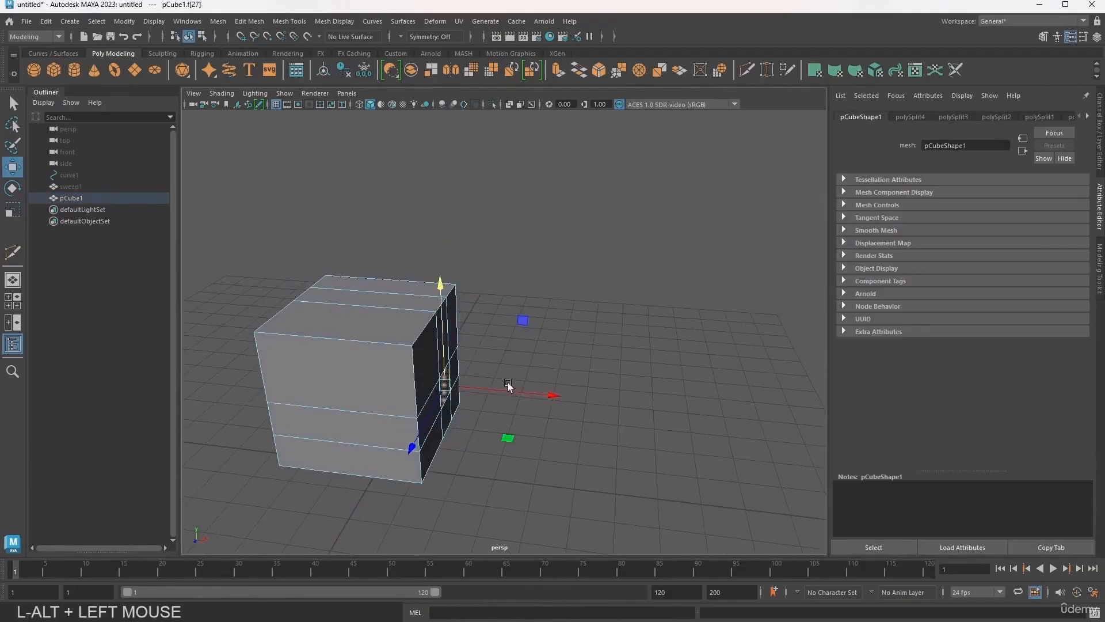
pyautogui.scroll(-2, 461, 377)
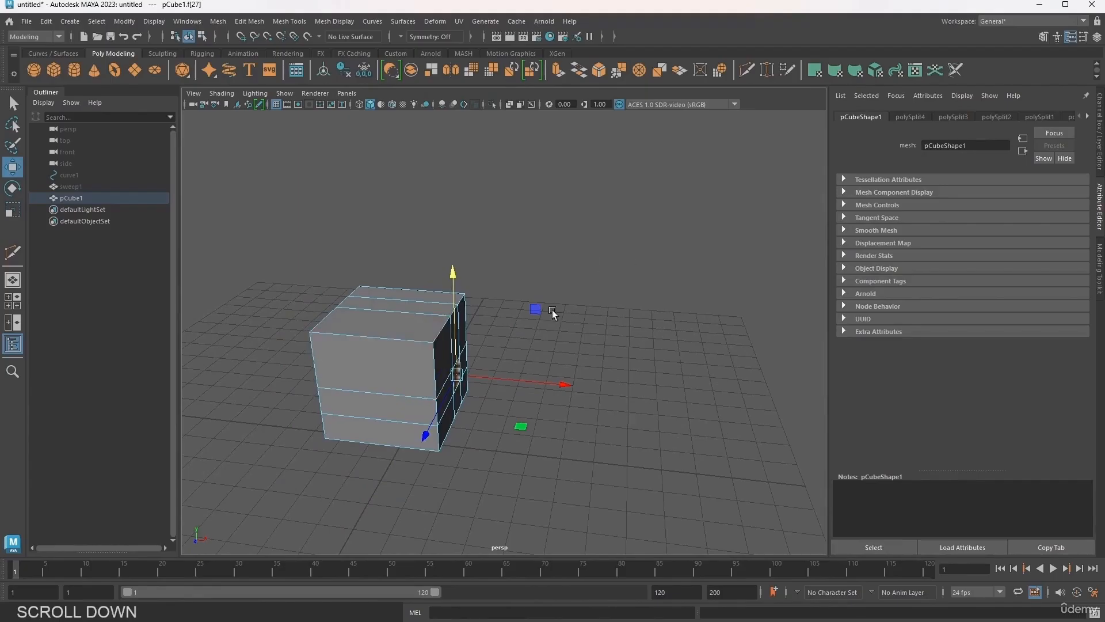
pyautogui.keyDown('alt'); pyautogui.moveTo(551, 310); pyautogui.dragTo(386, 395, button='middle'); pyautogui.keyUp('alt')
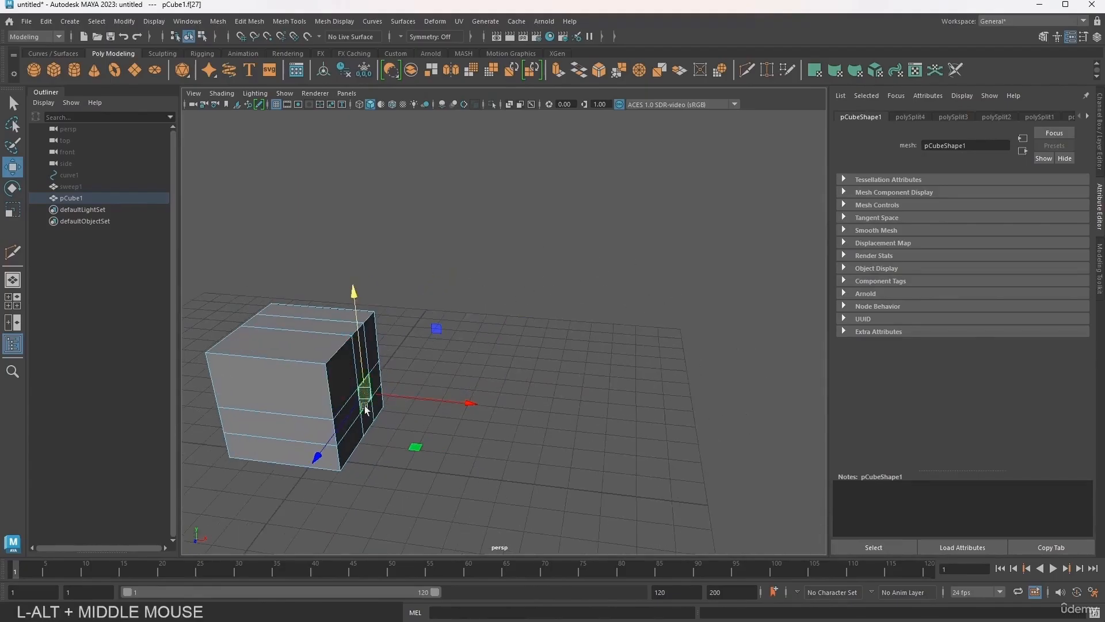
pyautogui.keyDown('shift'); pyautogui.moveTo(423, 397); pyautogui.dragTo(613, 421); pyautogui.keyUp('shift')
pyautogui.moveTo(563, 451); pyautogui.dragTo(587, 410)
pyautogui.keyDown('shift'); pyautogui.moveTo(577, 364); pyautogui.dragTo(665, 333); pyautogui.keyUp('shift')
# - Undo all the face moves and extrusions that formed the cube's bent arm
pyautogui.keyDown('alt'); pyautogui.moveTo(651, 341); pyautogui.dragTo(677, 408); pyautogui.keyUp('alt')
pyautogui.hotkey('ctrl', 'z')
pyautogui.hotkey('ctrl', 'z')
pyautogui.hotkey('ctrl', 'z')
pyautogui.hotkey('ctrl', 'z')
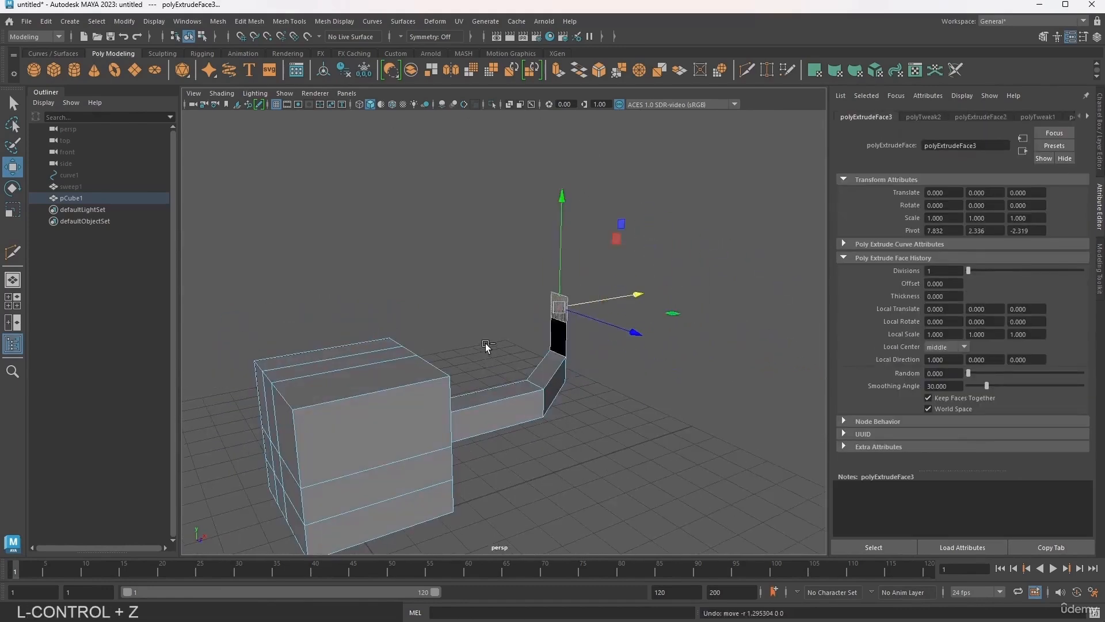
pyautogui.keyDown('alt'); pyautogui.moveTo(494, 345); pyautogui.dragTo(448, 351); pyautogui.keyUp('alt')
pyautogui.hotkey('ctrl', 'z')
pyautogui.hotkey('ctrl', 'z')
pyautogui.hotkey('ctrl', 'z')
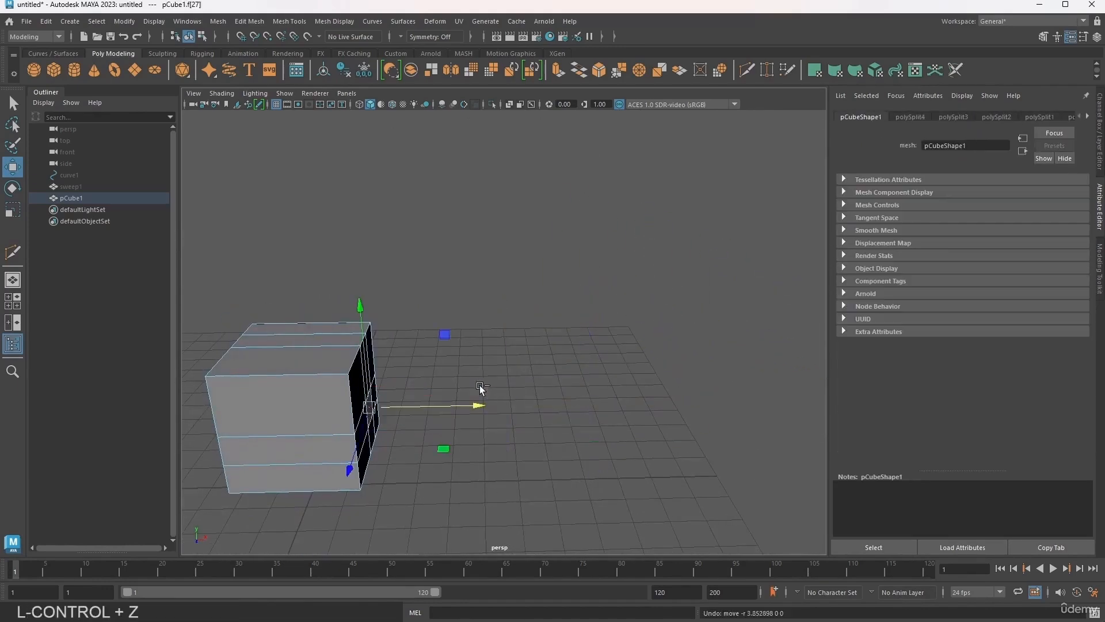
# - Return the cube to object mode and switch to the full-size top view with the curve-drawing tools available
pyautogui.keyDown('alt'); pyautogui.moveTo(479, 385); pyautogui.dragTo(373, 363, button='middle'); pyautogui.keyUp('alt')
pyautogui.keyDown('alt'); pyautogui.moveTo(373, 362); pyautogui.dragTo(371, 362); pyautogui.keyUp('alt')
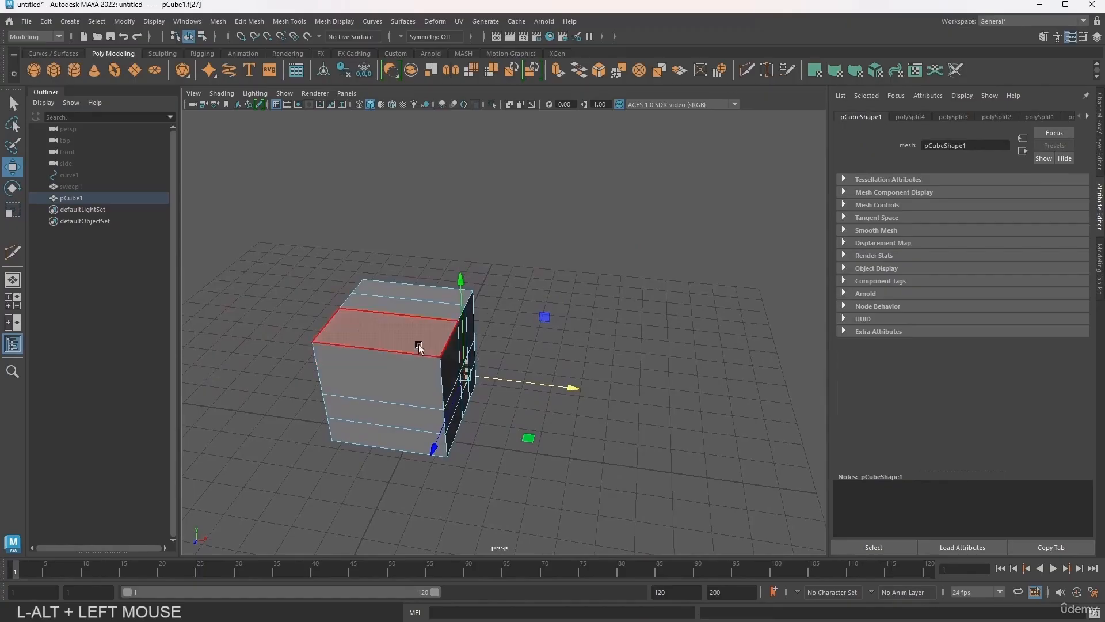
pyautogui.moveTo(451, 373); pyautogui.dragTo(530, 275, button='right')
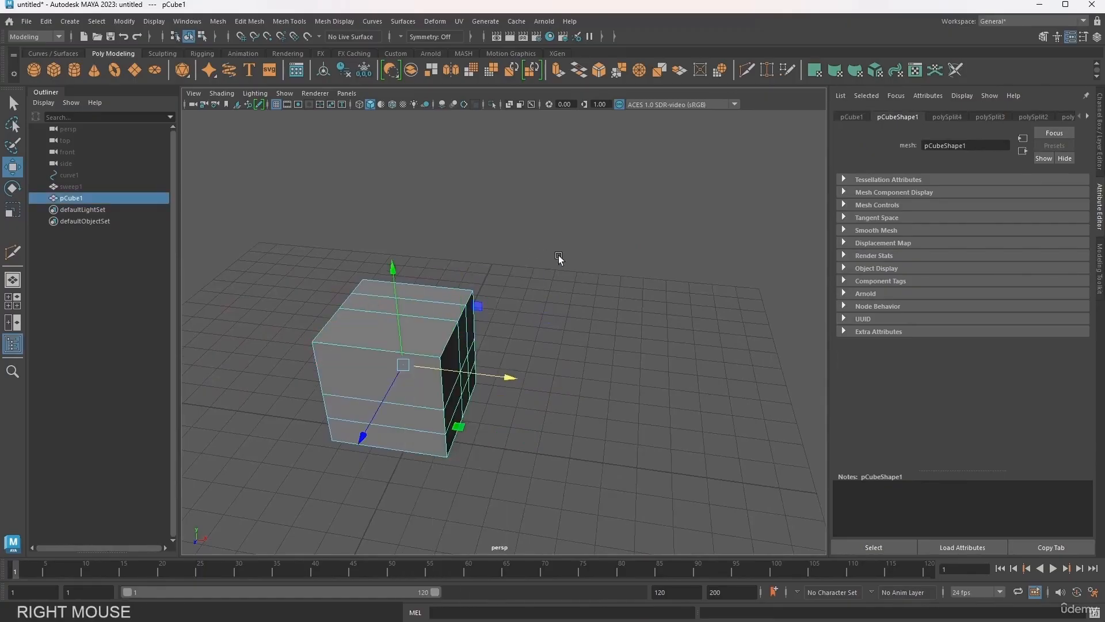
pyautogui.press('space')
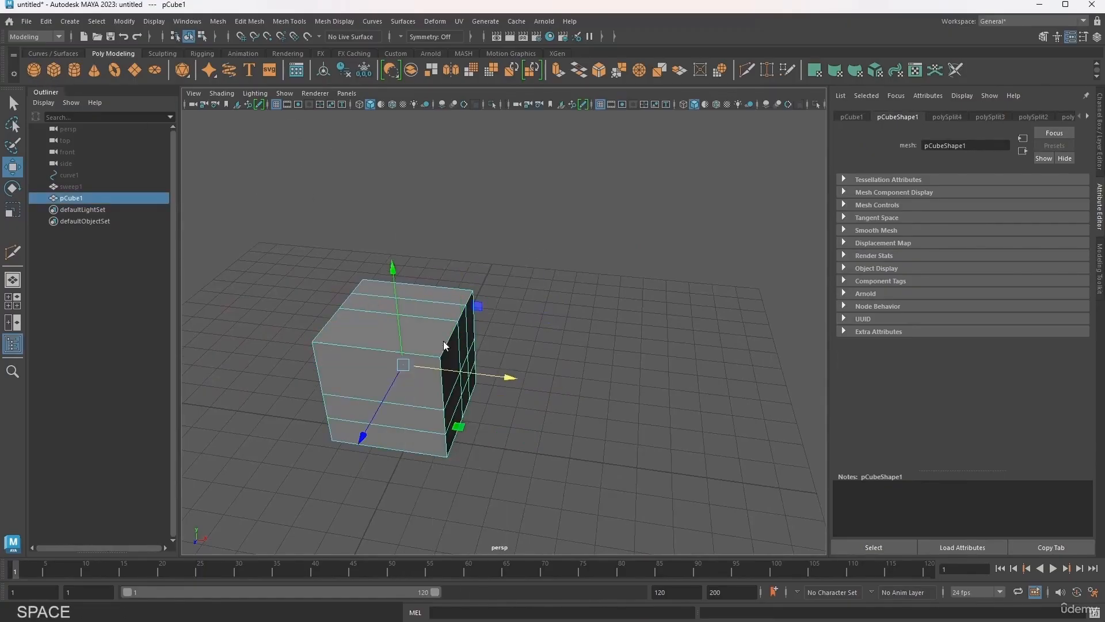
pyautogui.press('space')
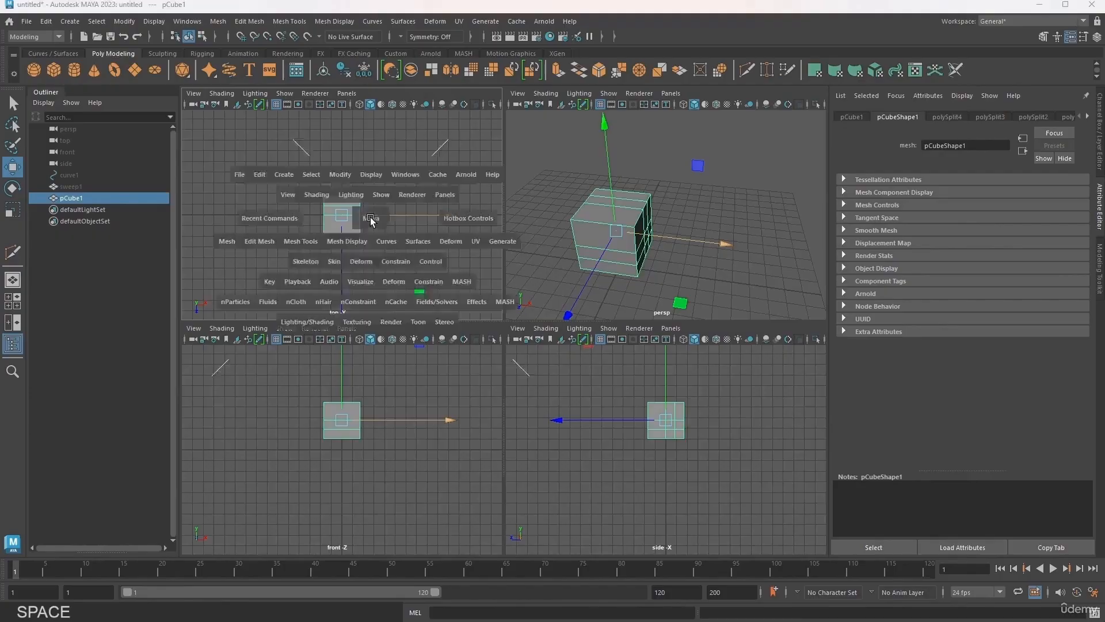
pyautogui.keyDown('alt'); pyautogui.moveTo(570, 311); pyautogui.dragTo(468, 309, button='middle'); pyautogui.keyUp('alt')
pyautogui.click(52, 53)
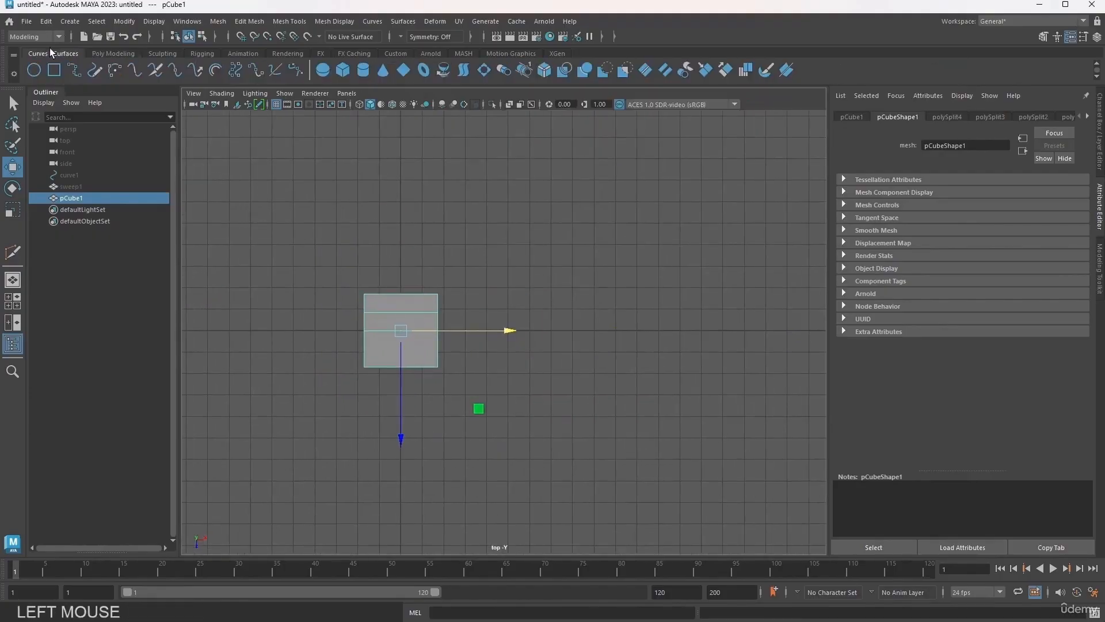
# - Draw a seven-span EP curve in the top view, starting beside the cube and winding away from it in smooth bends
pyautogui.click(75, 69)
pyautogui.click(453, 327)
pyautogui.click(541, 324)
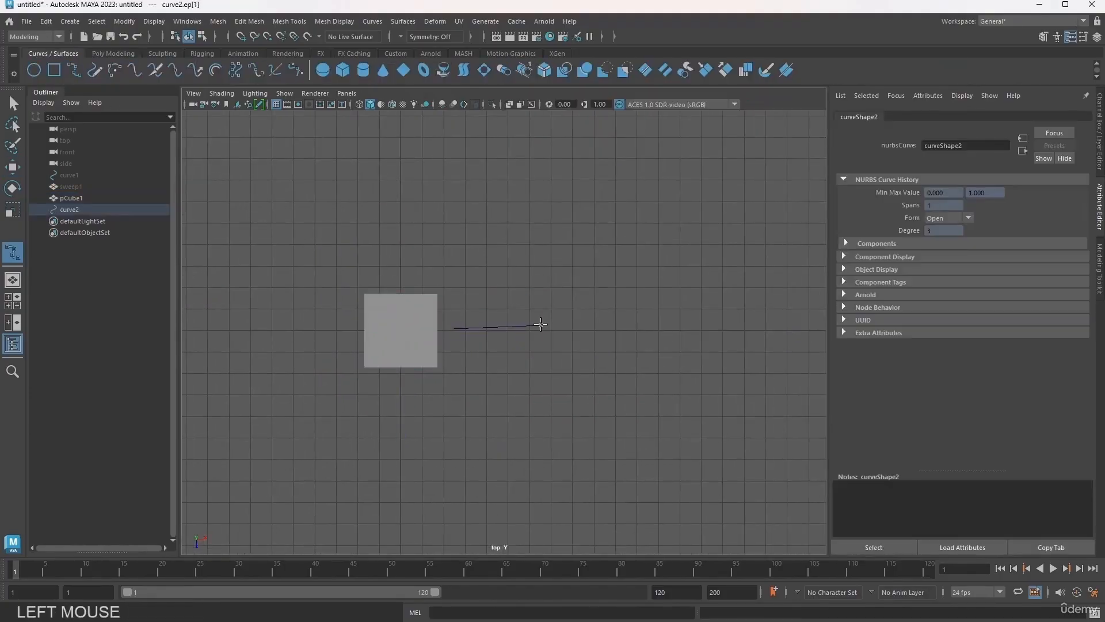
pyautogui.click(765, 238)
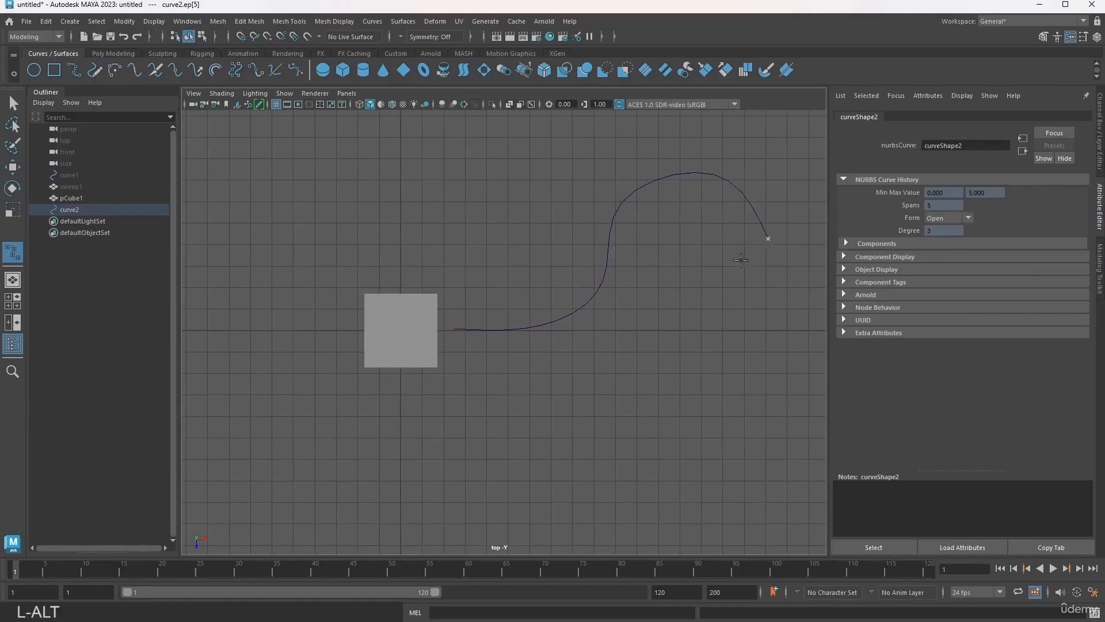
pyautogui.keyDown('alt'); pyautogui.moveTo(766, 238); pyautogui.dragTo(626, 231, button='middle'); pyautogui.keyUp('alt')
pyautogui.click(612, 375)
pyautogui.click(695, 405)
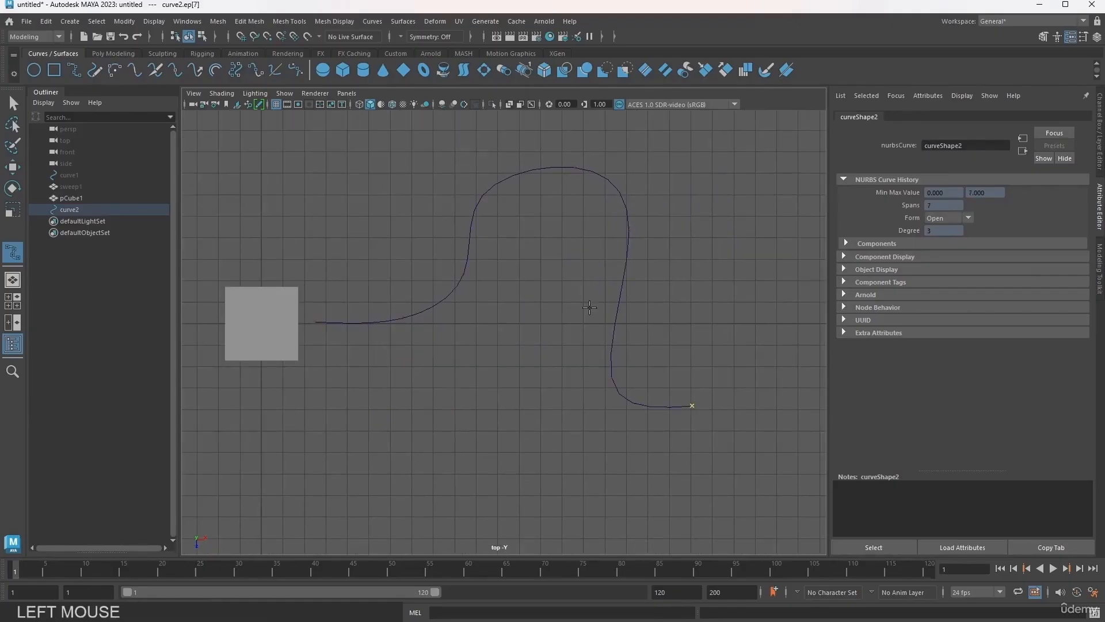
pyautogui.press('Return')
# - Return to the full-size perspective view and display wireframes over the shaded objects
pyautogui.press('space')
pyautogui.press('space')
pyautogui.keyDown('alt'); pyautogui.moveTo(648, 259); pyautogui.dragTo(420, 286); pyautogui.keyUp('alt')
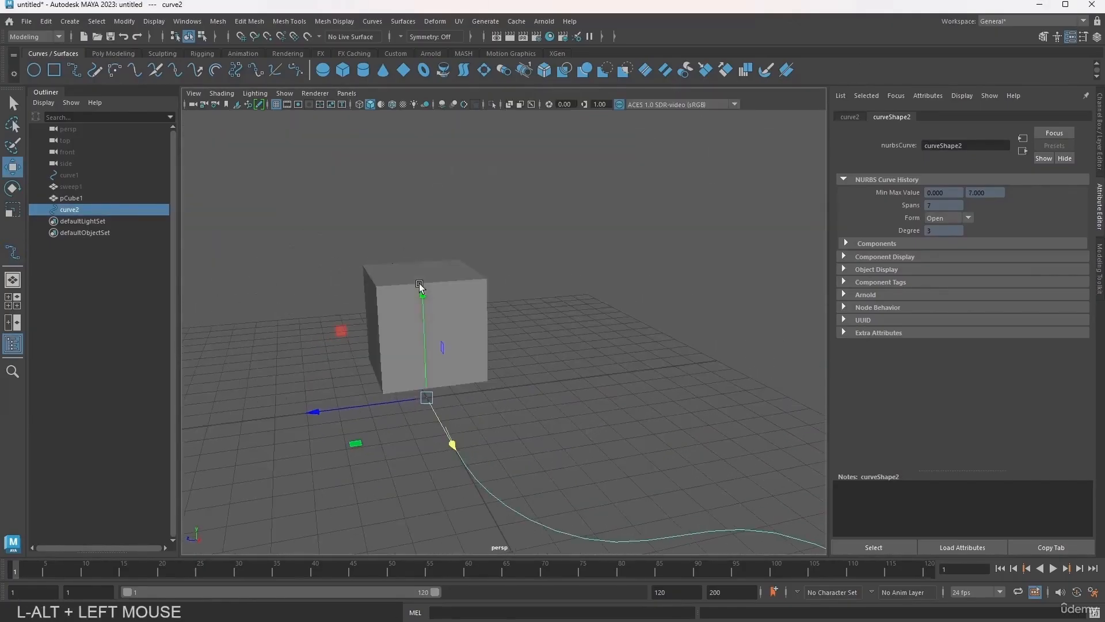
pyautogui.click(392, 104)
# - Raise the new curve and align its start with the small face enclosed by the cube's edge loops
pyautogui.moveTo(419, 338); pyautogui.dragTo(369, 383)
pyautogui.moveTo(360, 298); pyautogui.dragTo(371, 298)
pyautogui.keyDown('alt'); pyautogui.moveTo(364, 354); pyautogui.dragTo(447, 304); pyautogui.keyUp('alt')
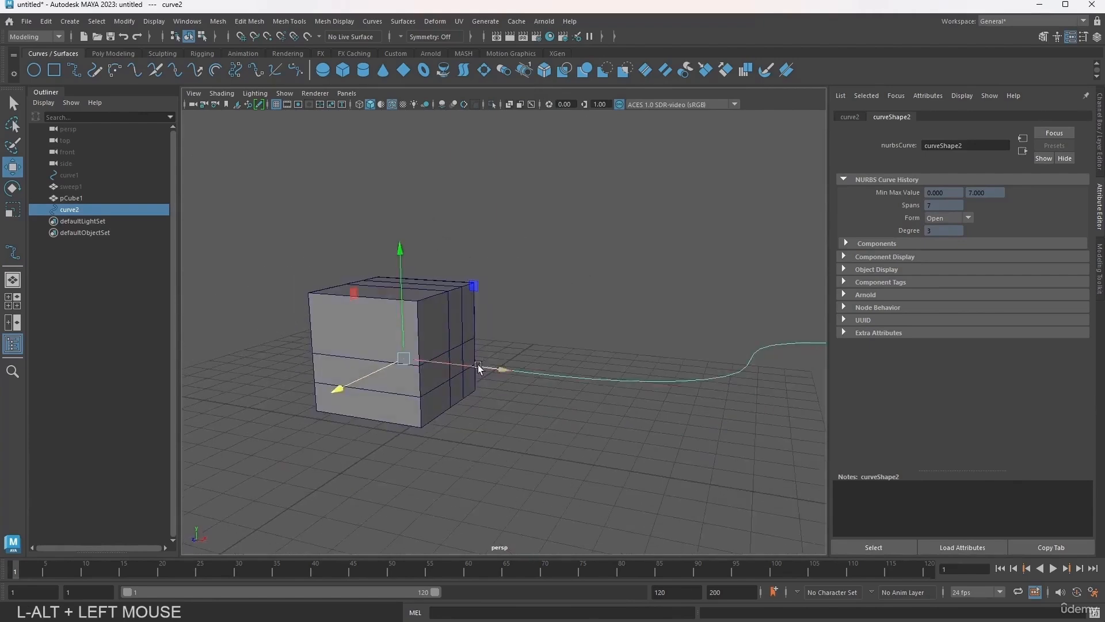
pyautogui.moveTo(481, 370); pyautogui.dragTo(329, 434)
pyautogui.moveTo(446, 333); pyautogui.dragTo(452, 334)
pyautogui.keyDown('alt'); pyautogui.moveTo(420, 347); pyautogui.dragTo(441, 405); pyautogui.keyUp('alt')
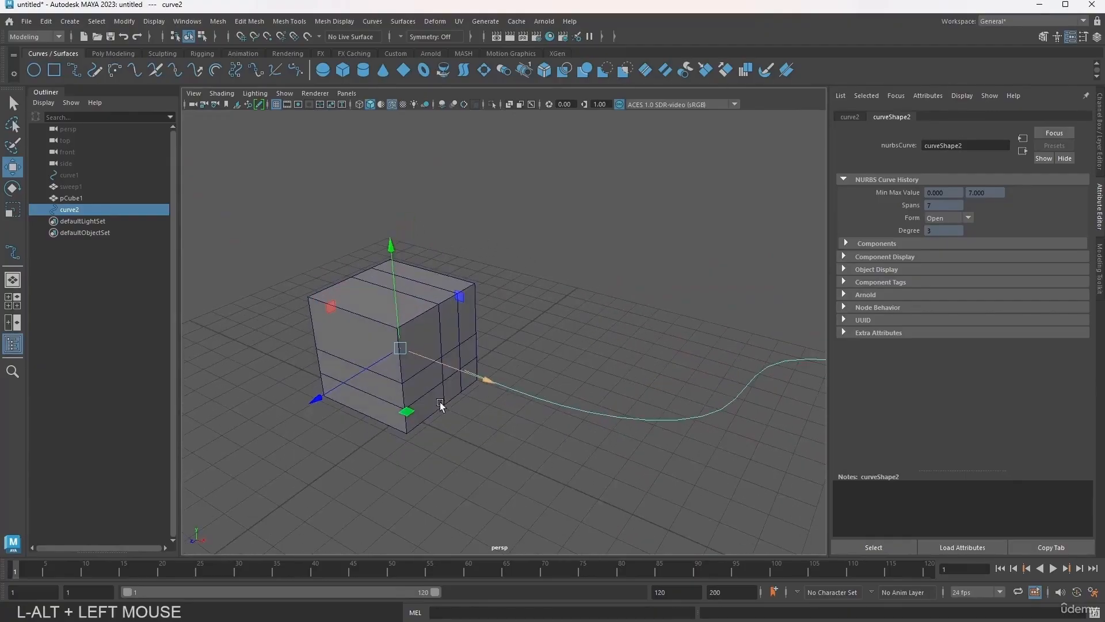
pyautogui.keyDown('alt'); pyautogui.moveTo(462, 323); pyautogui.dragTo(457, 316); pyautogui.keyUp('alt')
# - Select the cube's small enclosed face together with the curve and extrude the face along the curve
pyautogui.click(457, 326)
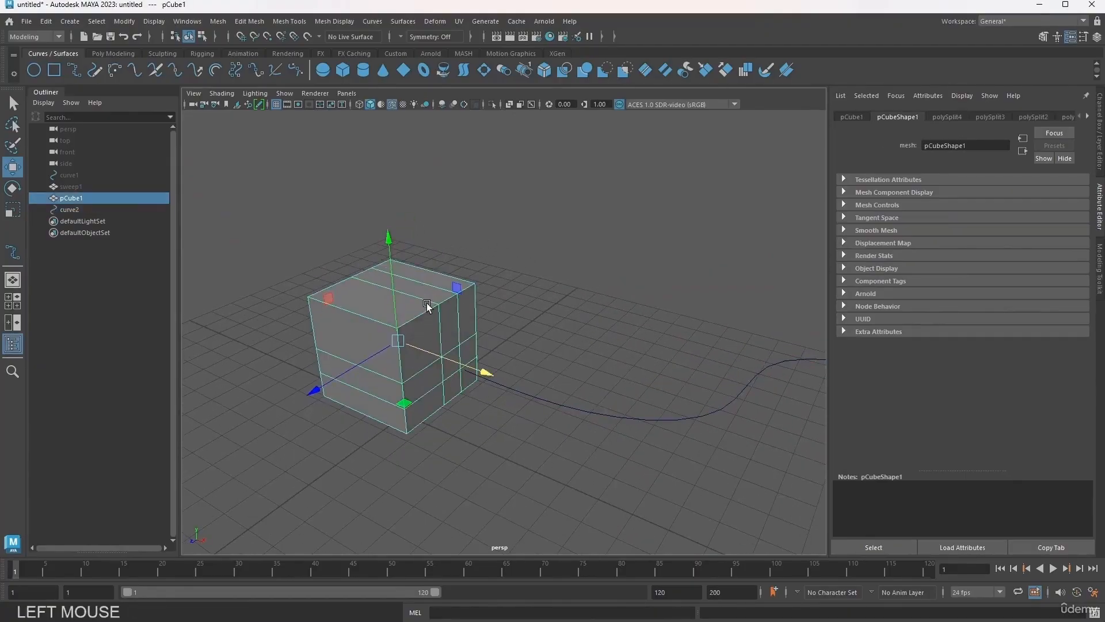
pyautogui.moveTo(423, 314); pyautogui.dragTo(437, 396, button='right')
pyautogui.keyDown('alt'); pyautogui.moveTo(452, 368); pyautogui.dragTo(446, 372); pyautogui.keyUp('alt')
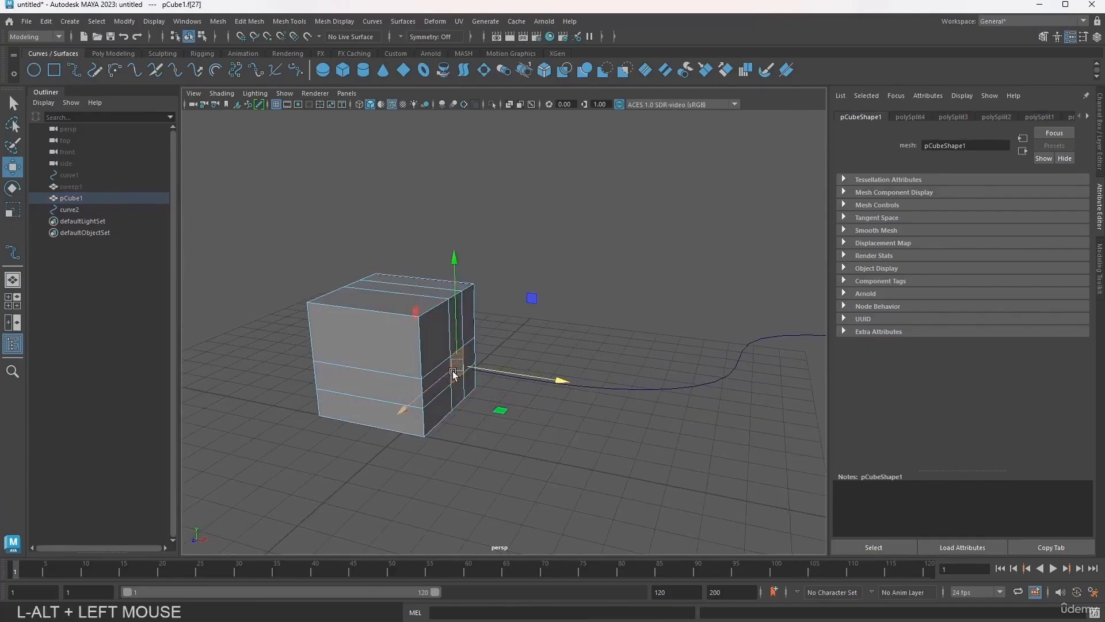
pyautogui.keyDown('shift'); pyautogui.click(608, 390); pyautogui.keyUp('shift')
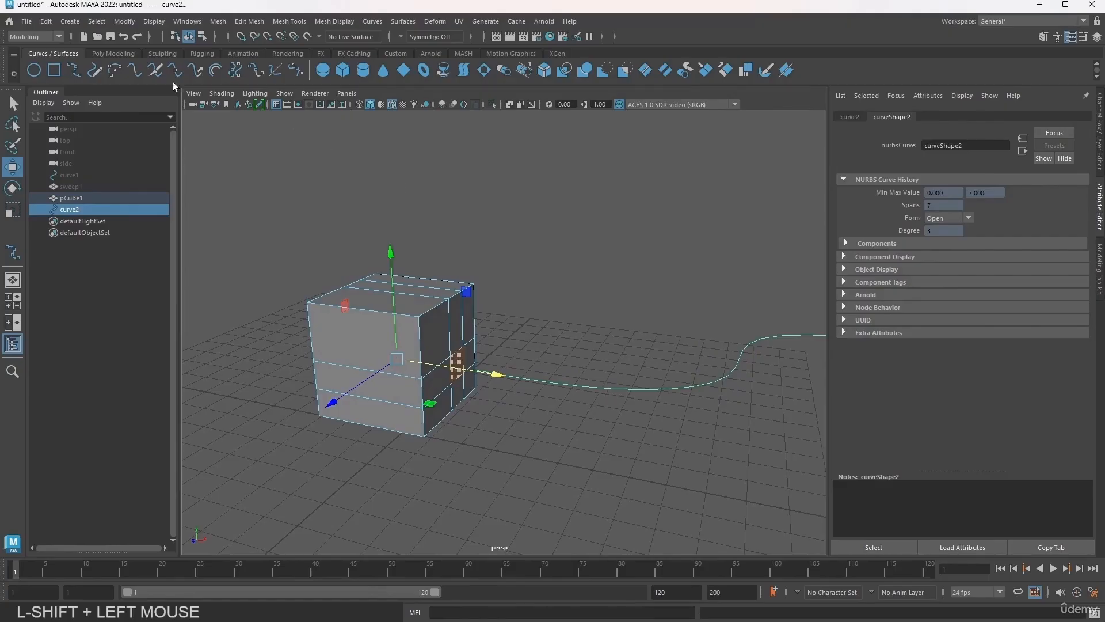
pyautogui.click(117, 53)
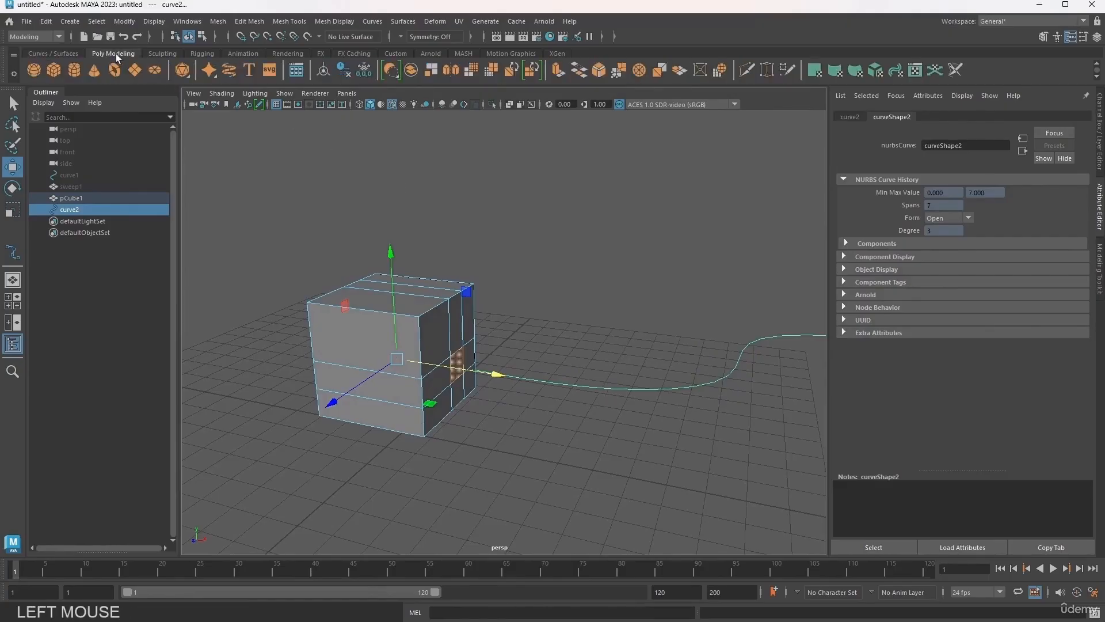
pyautogui.click(555, 67)
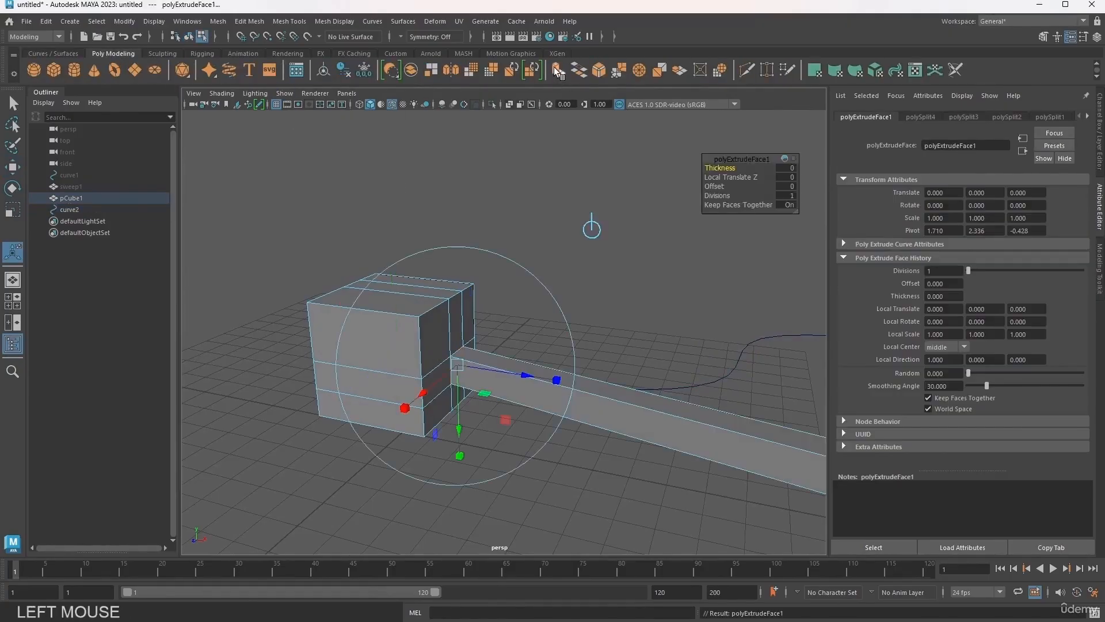
# - Set the face extrusion's divisions to 25 so it follows the curve
pyautogui.keyDown('alt'); pyautogui.moveTo(785, 360); pyautogui.dragTo(593, 345, button='middle'); pyautogui.keyUp('alt')
pyautogui.keyDown('alt'); pyautogui.moveTo(593, 345); pyautogui.dragTo(363, 348, button='right'); pyautogui.keyUp('alt')
pyautogui.keyDown('alt'); pyautogui.moveTo(362, 349); pyautogui.dragTo(387, 362); pyautogui.keyUp('alt')
pyautogui.keyDown('alt'); pyautogui.moveTo(387, 362); pyautogui.dragTo(419, 371, button='right'); pyautogui.keyUp('alt')
pyautogui.keyDown('alt'); pyautogui.moveTo(419, 371); pyautogui.dragTo(350, 371); pyautogui.keyUp('alt')
pyautogui.keyDown('alt'); pyautogui.moveTo(350, 371); pyautogui.dragTo(415, 365, button='middle'); pyautogui.keyUp('alt')
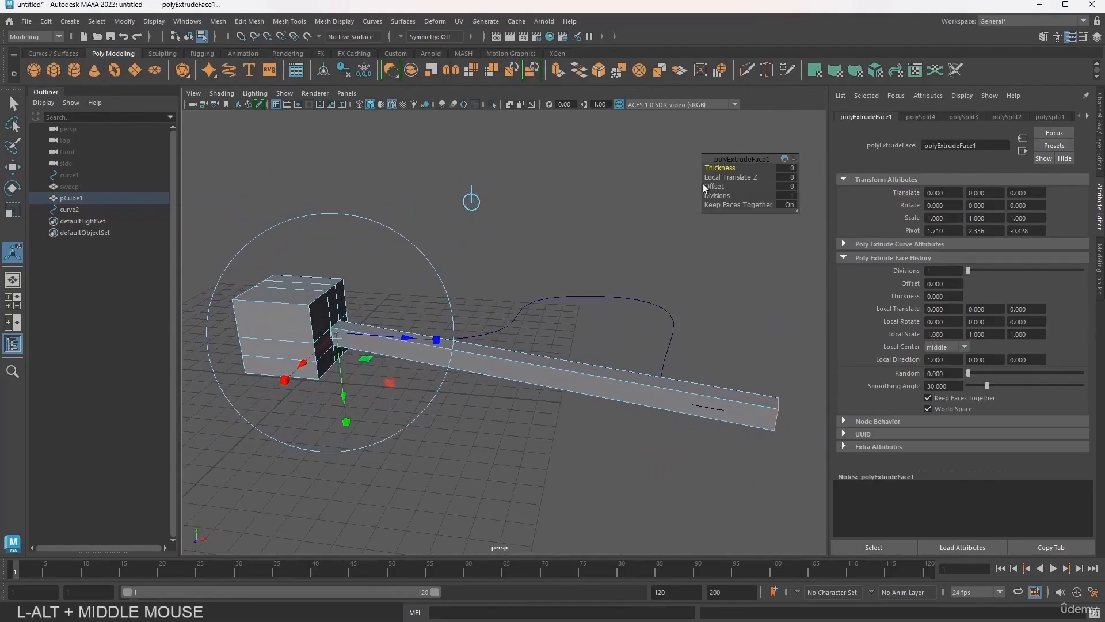
pyautogui.moveTo(712, 195); pyautogui.dragTo(803, 199)
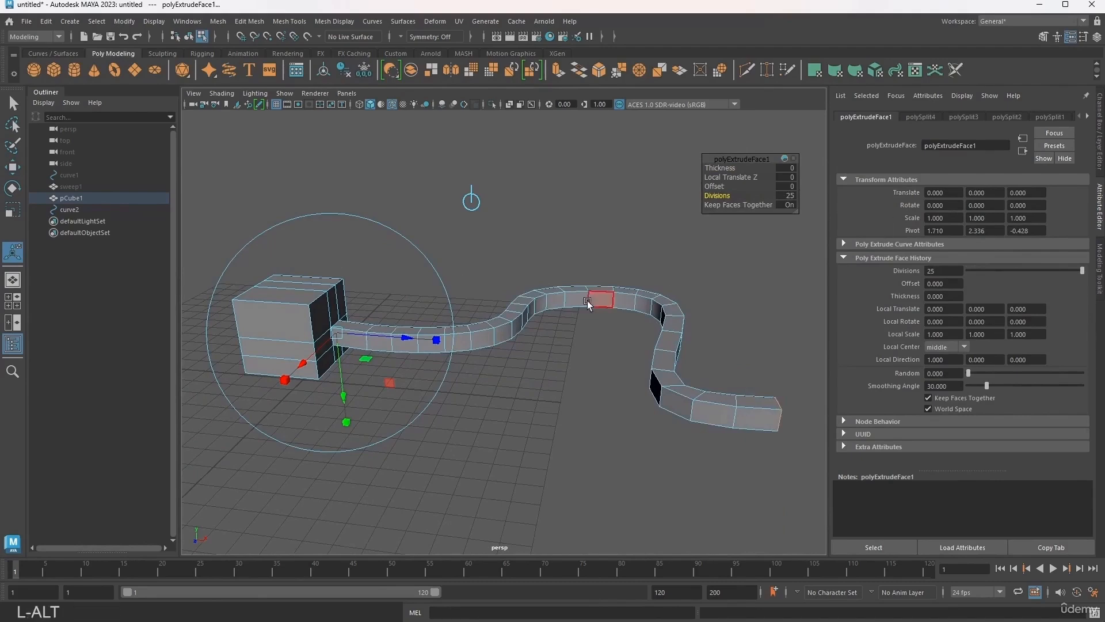
# - Return the cube to object mode and examine the extruded arm from several sides
pyautogui.keyDown('alt'); pyautogui.moveTo(602, 300); pyautogui.dragTo(499, 341); pyautogui.keyUp('alt')
pyautogui.moveTo(511, 293); pyautogui.dragTo(617, 251, button='right')
pyautogui.click(467, 282)
pyautogui.keyDown('alt'); pyautogui.moveTo(328, 325); pyautogui.dragTo(565, 283); pyautogui.keyUp('alt')
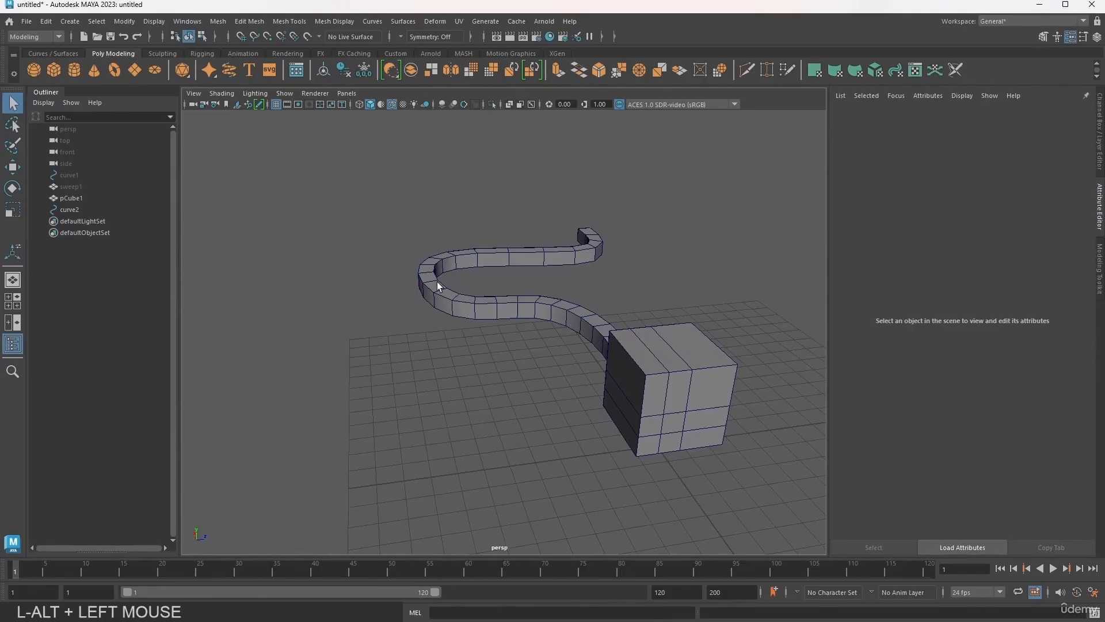
pyautogui.keyDown('alt'); pyautogui.moveTo(594, 217); pyautogui.dragTo(283, 341); pyautogui.keyUp('alt')
pyautogui.keyDown('alt'); pyautogui.moveTo(284, 341); pyautogui.dragTo(364, 354, button='middle'); pyautogui.keyUp('alt')
pyautogui.click(399, 316)
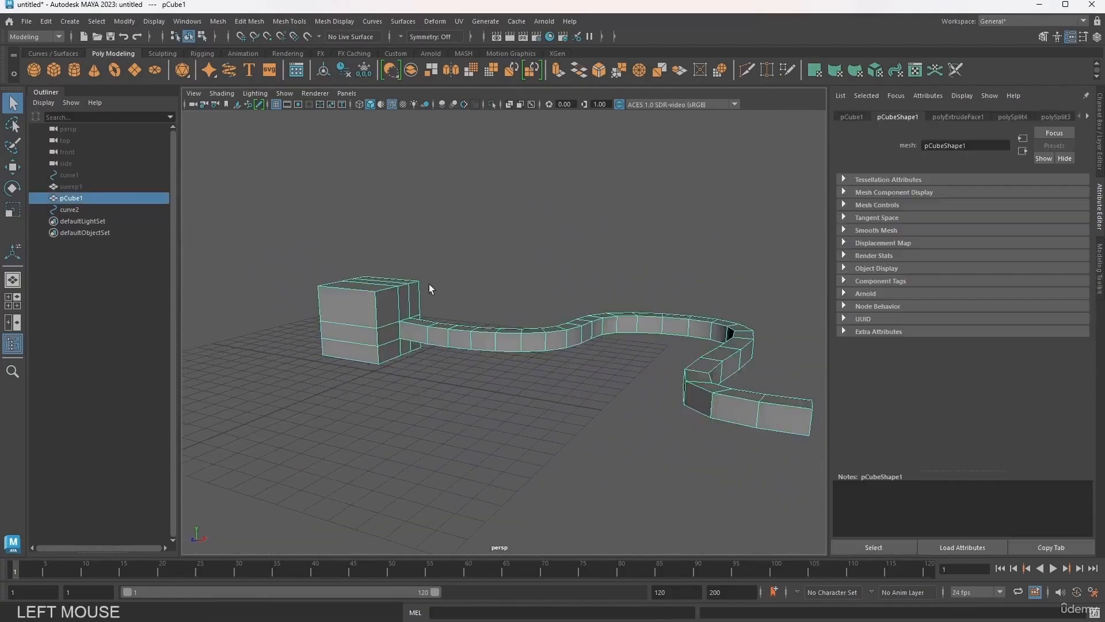
pyautogui.click(471, 258)
pyautogui.keyDown('alt'); pyautogui.moveTo(566, 335); pyautogui.dragTo(412, 346); pyautogui.keyUp('alt')
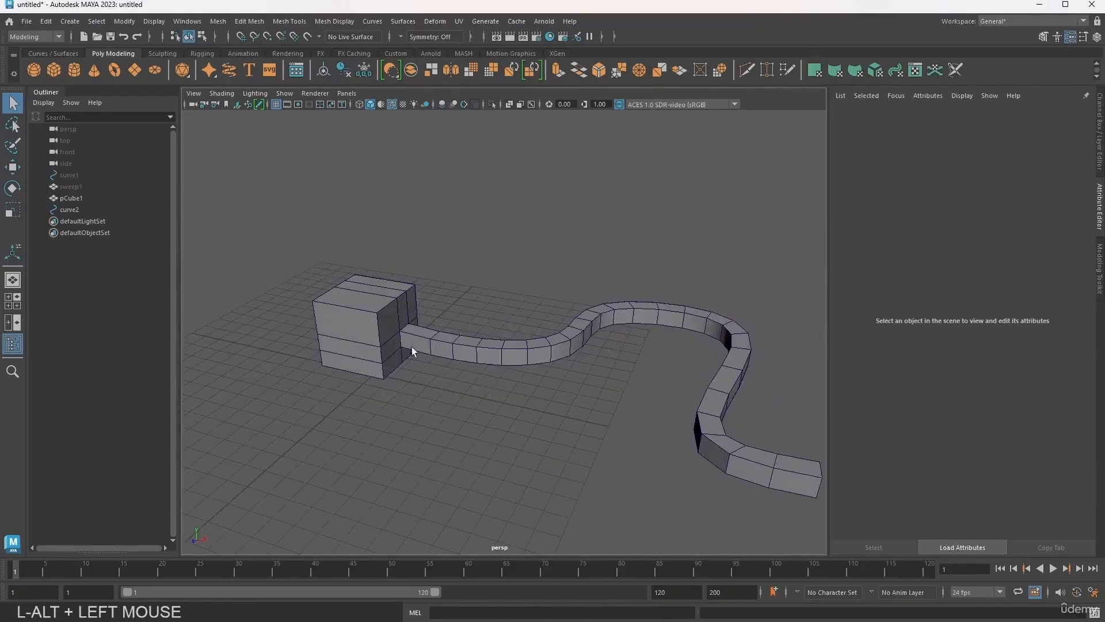
pyautogui.keyDown('alt'); pyautogui.moveTo(377, 351); pyautogui.dragTo(370, 319, button='middle'); pyautogui.keyUp('alt')
# - Undo the face extrusion along the curve
pyautogui.hotkey('ctrl', 'z')
pyautogui.hotkey('ctrl', 'z')
pyautogui.hotkey('ctrl', 'z')
pyautogui.scroll(3, 390, 347)
pyautogui.keyDown('alt'); pyautogui.moveTo(371, 319); pyautogui.dragTo(396, 325); pyautogui.keyUp('alt')
# - Delete only the small face enclosed by the cube's edge loops, keeping the curve
pyautogui.press('Delete')
pyautogui.moveTo(451, 273); pyautogui.dragTo(458, 319, button='right')
pyautogui.hotkey('ctrl', 'z')
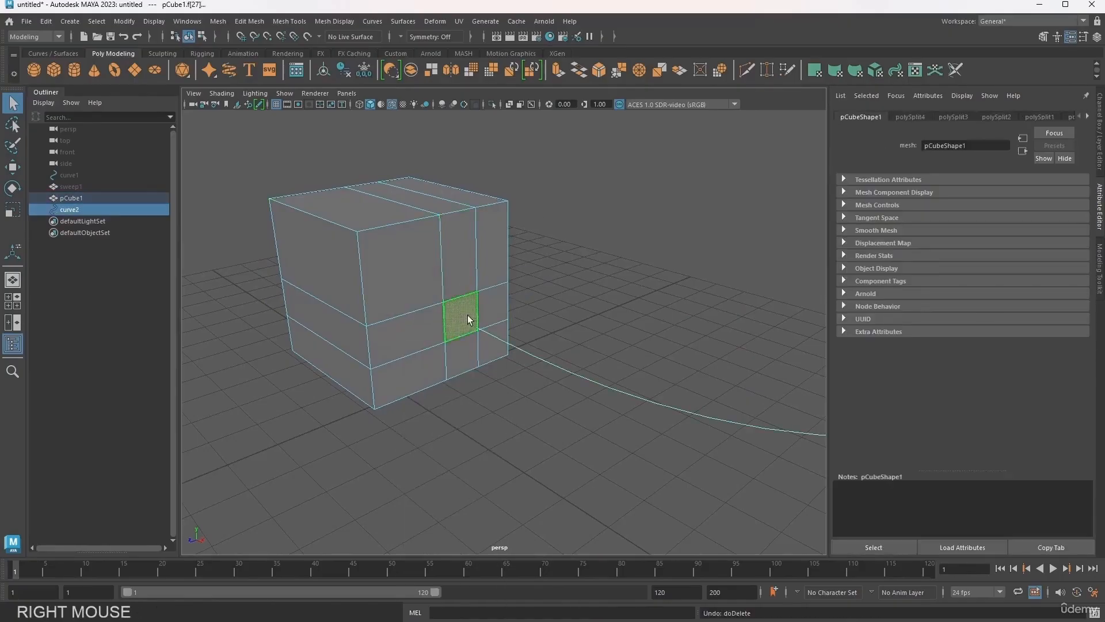
pyautogui.click(467, 316)
pyautogui.press('Delete')
# - Select the border edges of the hole in the cube together with the curve
pyautogui.moveTo(455, 277); pyautogui.dragTo(454, 246, button='right')
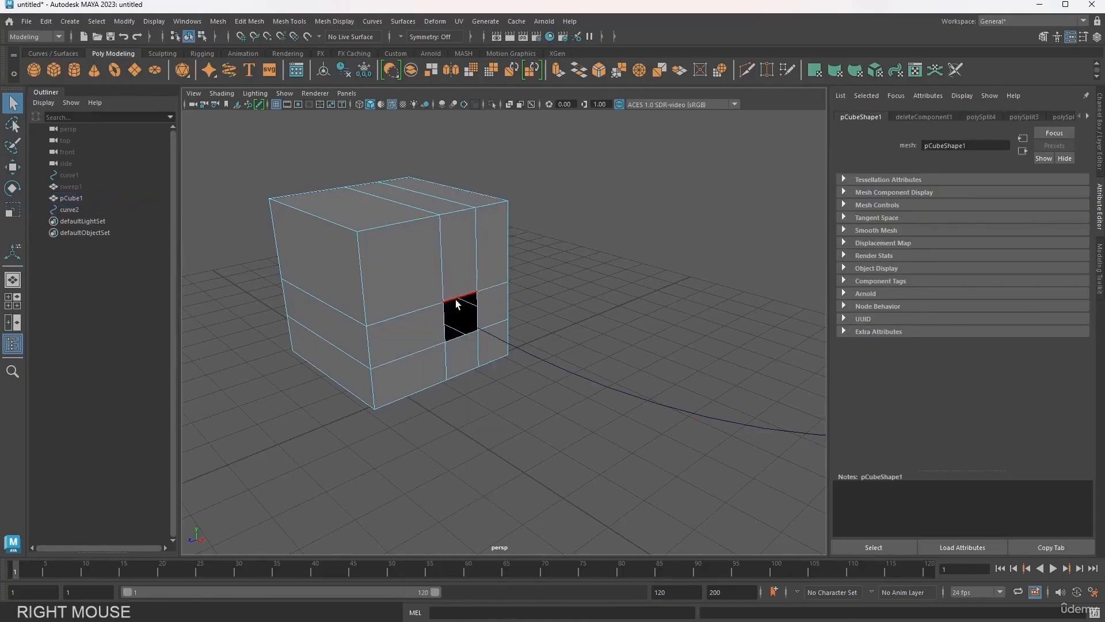
pyautogui.keyDown('shift'); pyautogui.click(456, 344); pyautogui.keyUp('shift')
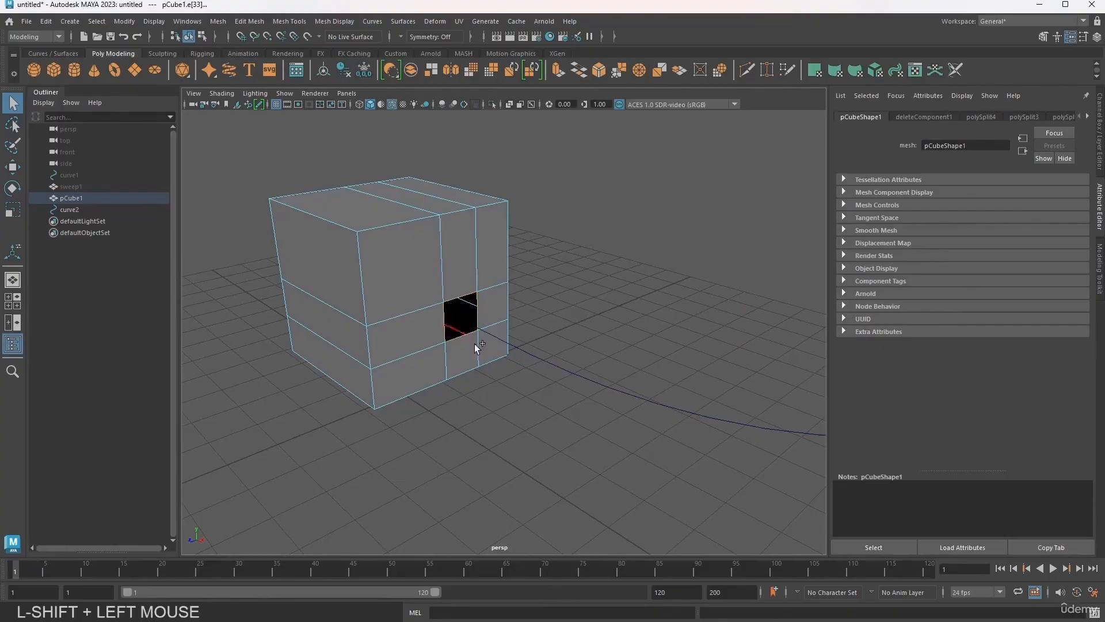
pyautogui.keyDown('shift'); pyautogui.click(561, 369); pyautogui.keyUp('shift')
pyautogui.click(467, 305)
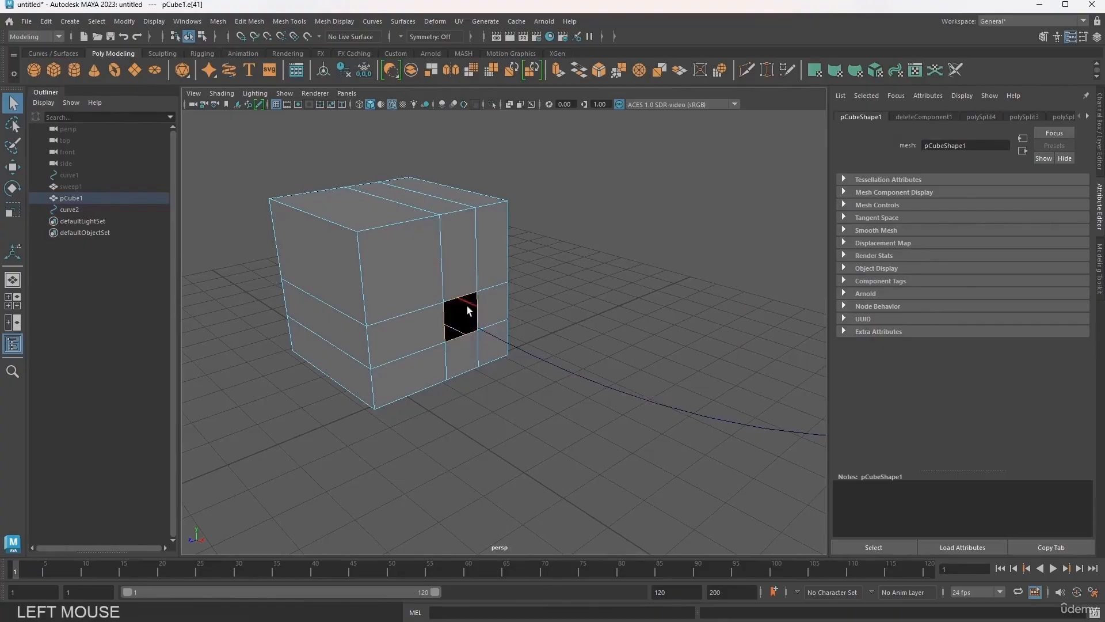
pyautogui.keyDown('shift'); pyautogui.click(477, 307); pyautogui.keyUp('shift')
pyautogui.keyDown('shift'); pyautogui.click(444, 318); pyautogui.keyUp('shift')
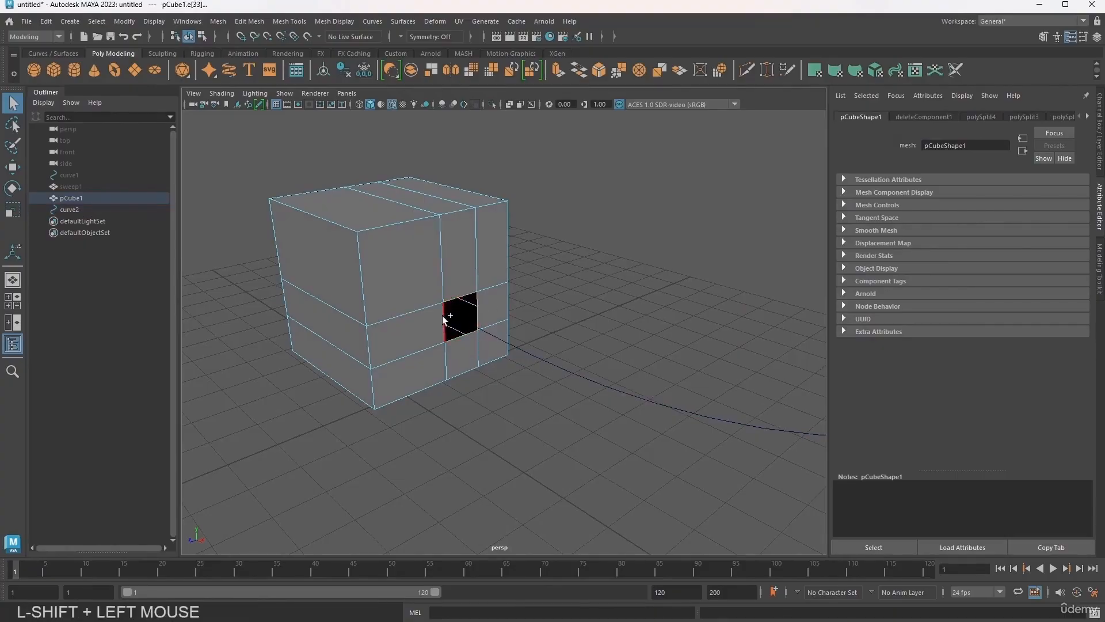
pyautogui.keyDown('shift'); pyautogui.click(544, 364); pyautogui.keyUp('shift')
# - Extrude the hole's border edges along the curve with 11 divisions and inspect the open end of the tube
pyautogui.keyDown('alt'); pyautogui.moveTo(405, 277); pyautogui.dragTo(348, 292); pyautogui.keyUp('alt')
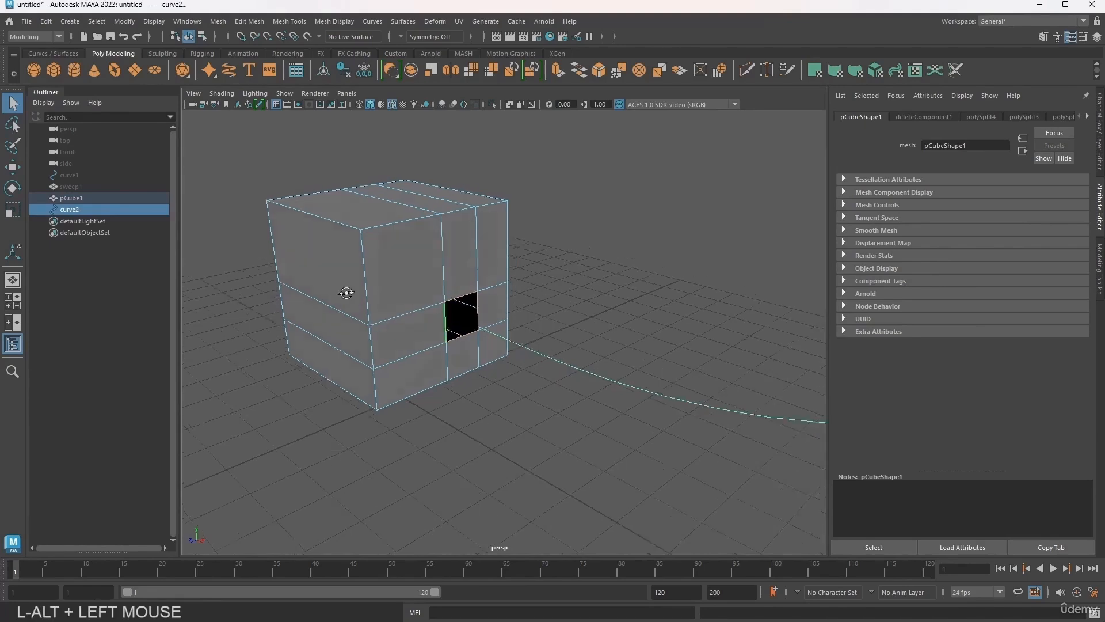
pyautogui.keyDown('alt'); pyautogui.moveTo(347, 292); pyautogui.dragTo(393, 281, button='middle'); pyautogui.keyUp('alt')
pyautogui.click(556, 72)
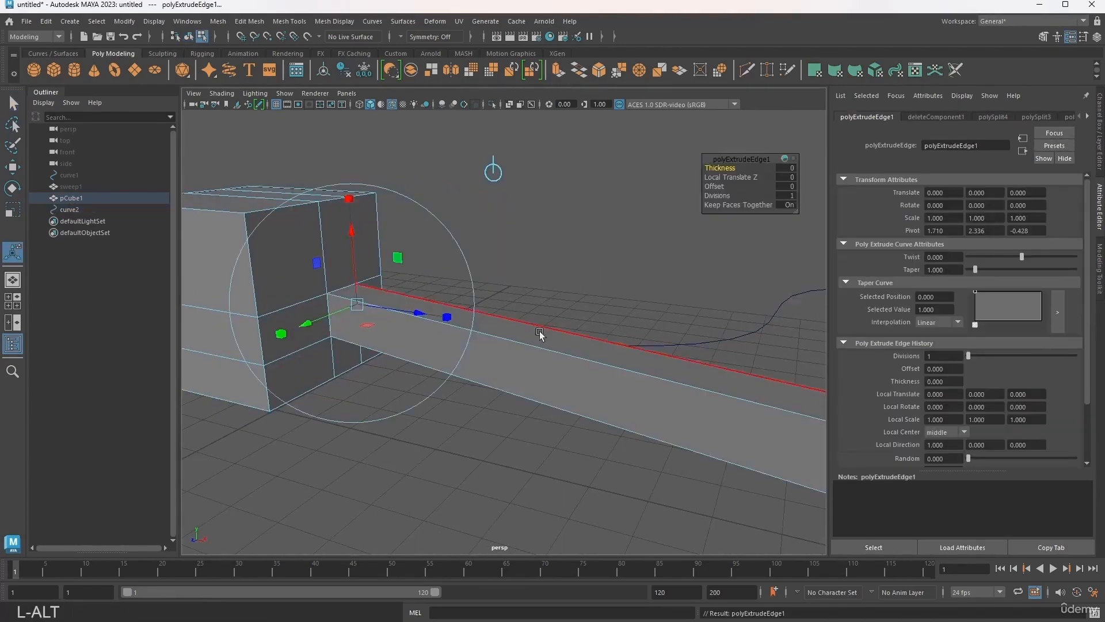
pyautogui.keyDown('alt'); pyautogui.moveTo(540, 330); pyautogui.dragTo(513, 323, button='right'); pyautogui.keyUp('alt')
pyautogui.moveTo(719, 195)
pyautogui.mouseDown()
pyautogui.moveTo(760, 195)
pyautogui.moveTo(724, 198)
pyautogui.mouseUp()
pyautogui.keyDown('alt'); pyautogui.moveTo(705, 349); pyautogui.dragTo(558, 326, button='middle'); pyautogui.keyUp('alt')
pyautogui.keyDown('alt'); pyautogui.moveTo(558, 326); pyautogui.dragTo(404, 295); pyautogui.keyUp('alt')
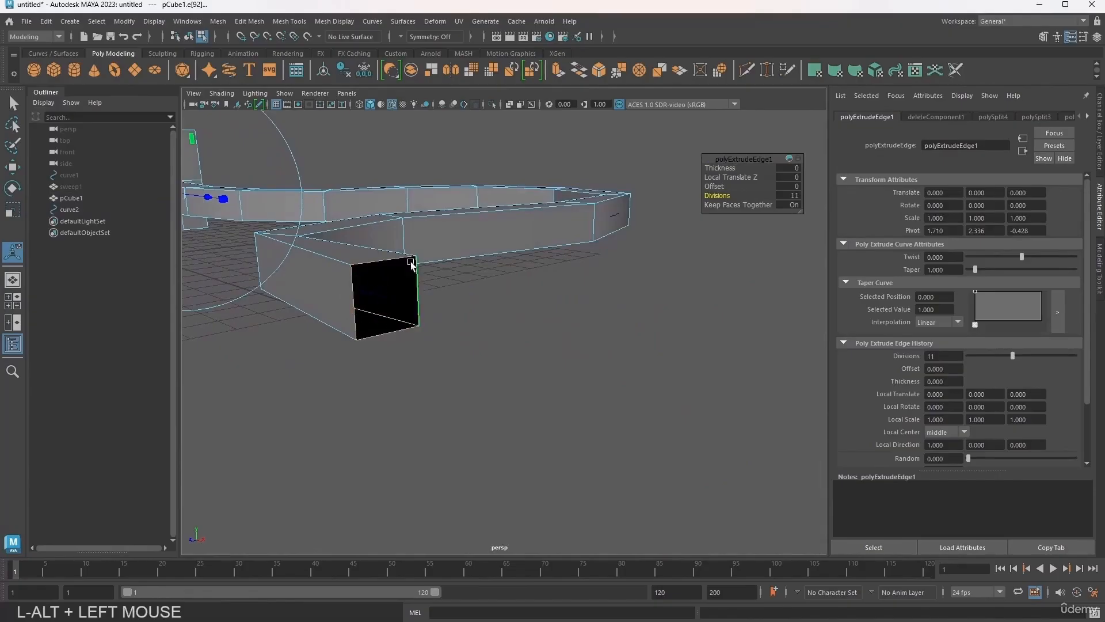
pyautogui.keyDown('alt'); pyautogui.moveTo(319, 291); pyautogui.dragTo(446, 362, button='middle'); pyautogui.keyUp('alt')
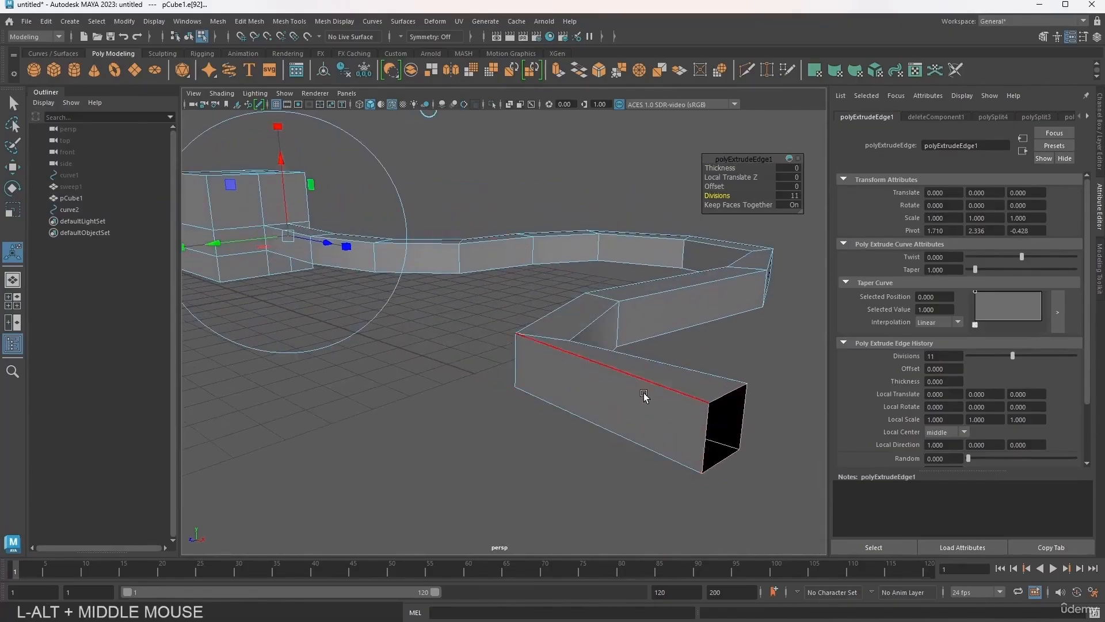